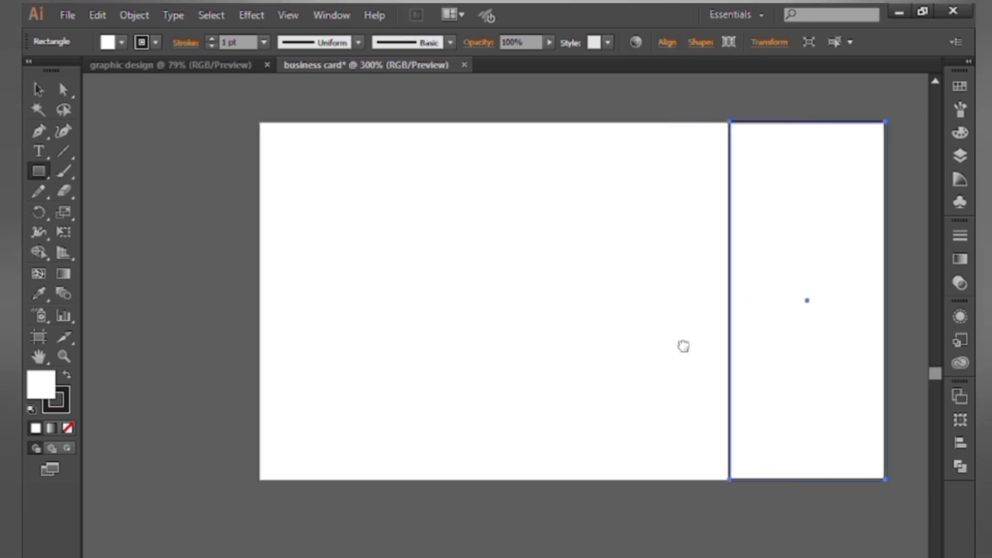
- Widen the rectangle toward the card's centre and give it a 000000 black fill with no stroke
left_click_drag(729, 300, 642, 286)
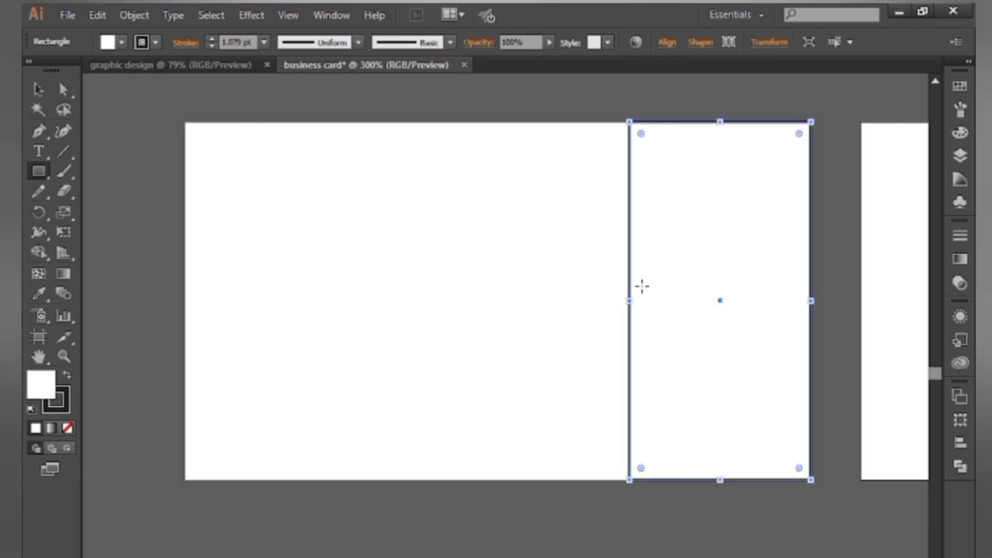
left_click(67, 375)
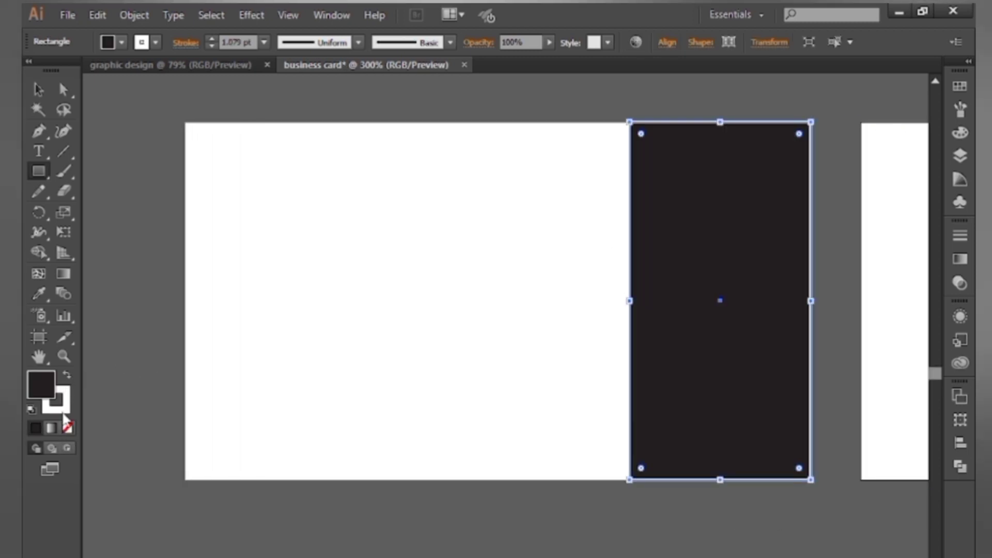
left_click(67, 427)
left_click(765, 182)
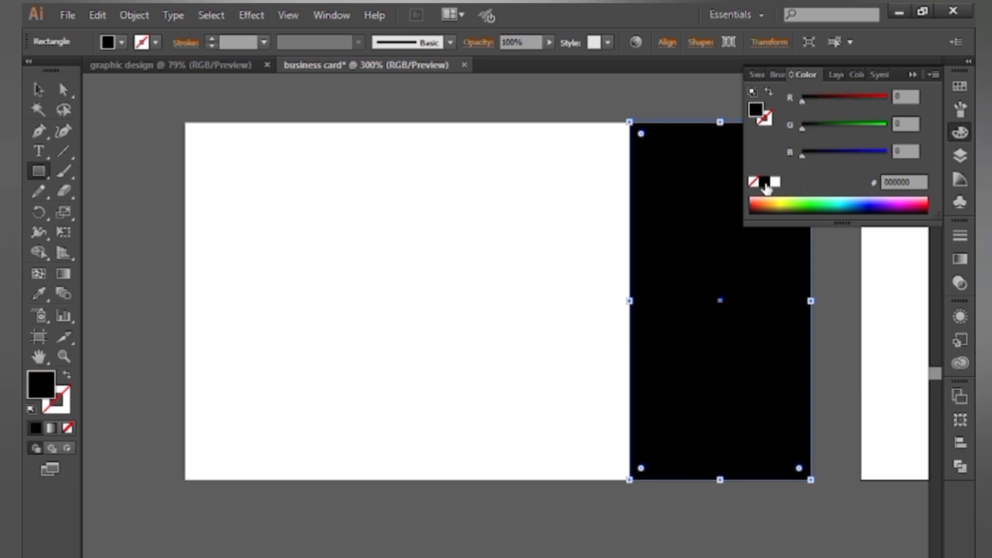
left_click(912, 75)
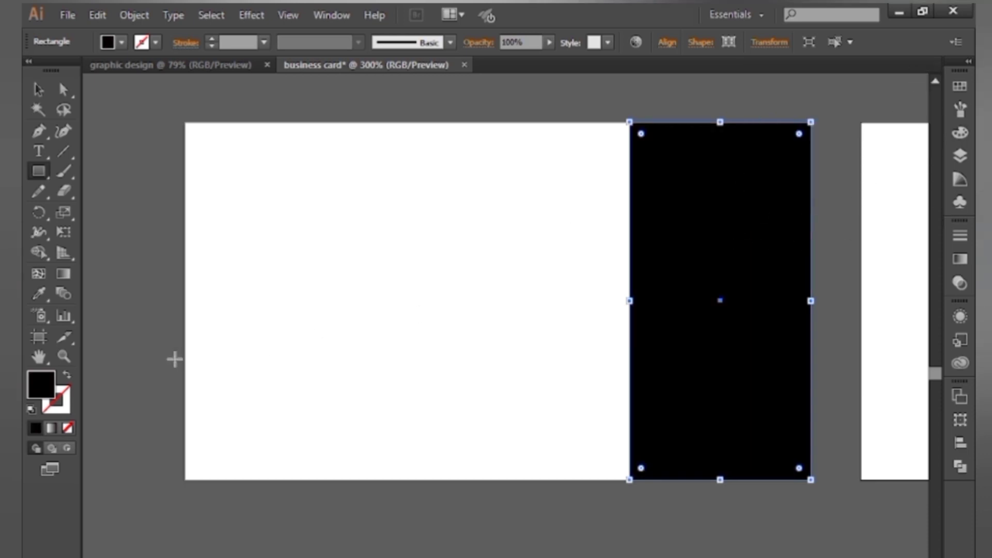
- Soften the rectangle's fill to the near-black 0C0C0C
double_click(40, 397)
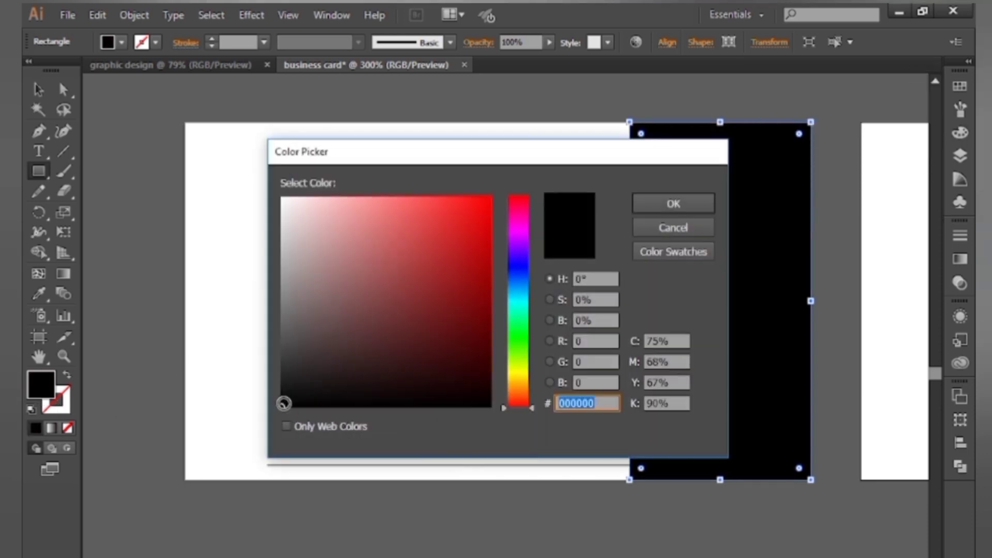
left_click(674, 204)
left_click(530, 265)
left_click(529, 336)
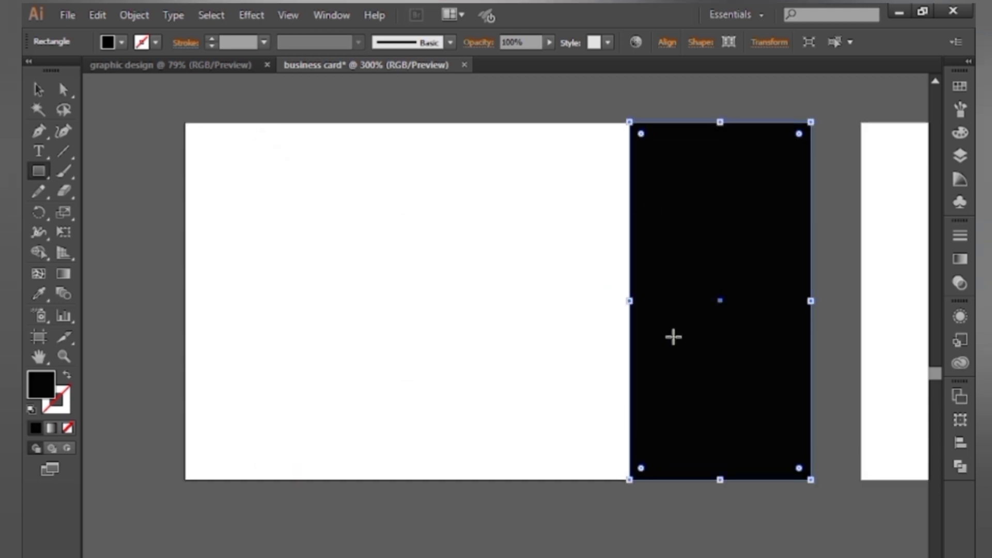
double_click(48, 383)
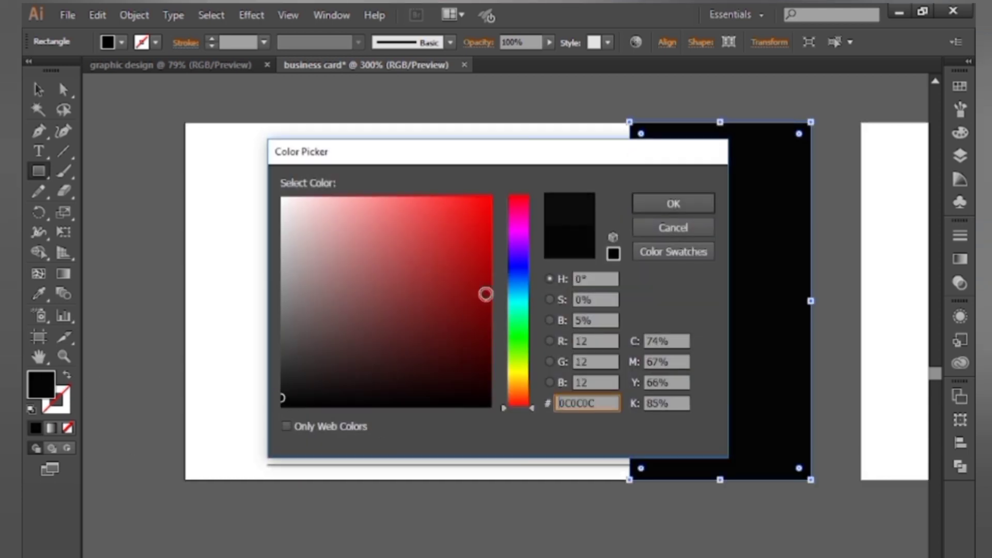
left_click(653, 204)
- Copy the near-black rectangle to its left and narrow the copy into a thin full-height strip beside it
left_click(38, 89)
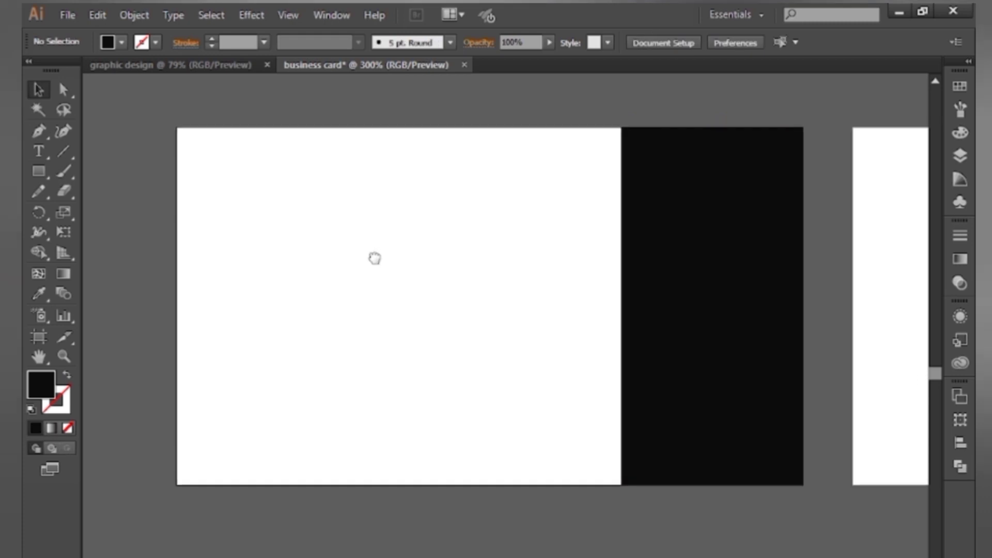
left_click_drag(711, 259, 569, 259)
left_click_drag(441, 305, 583, 307)
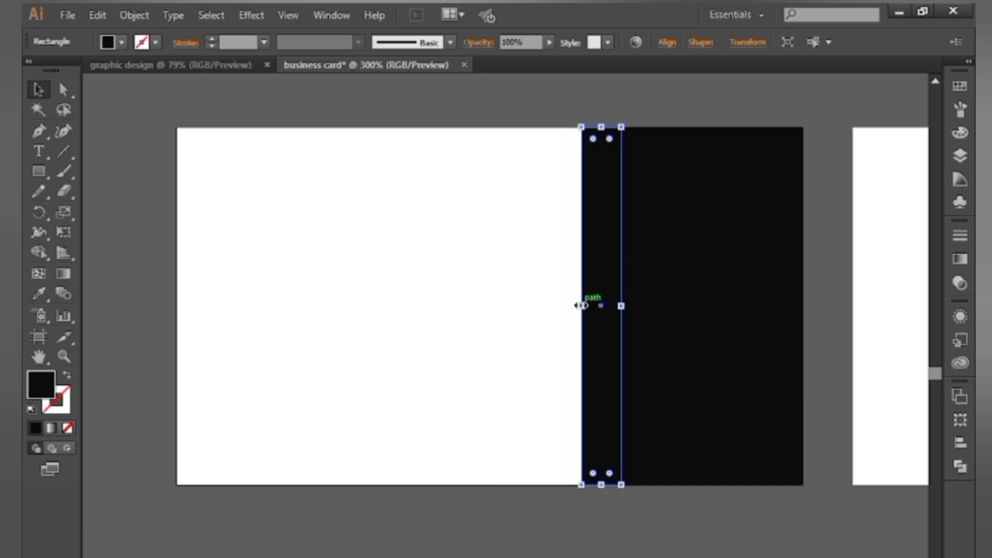
left_click(518, 305)
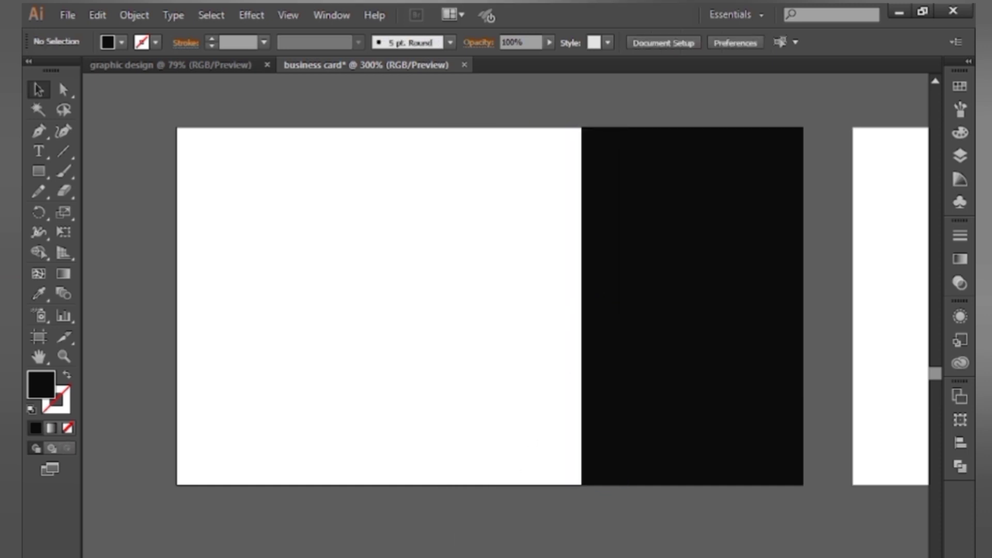
- Fill the thin strip with a slightly lighter dark grey than the wide panel
left_click(608, 385)
double_click(49, 384)
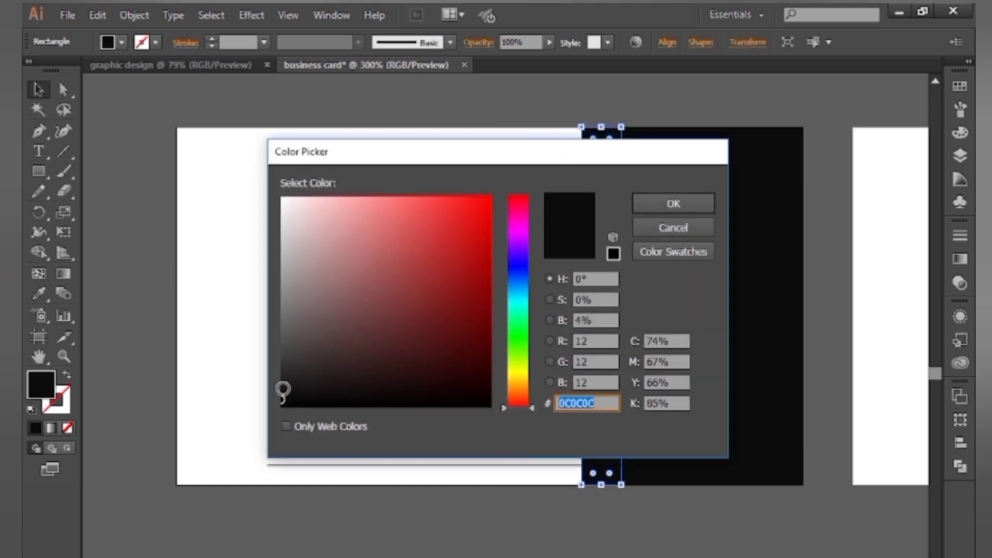
left_click(283, 381)
left_click(666, 207)
left_click(510, 287)
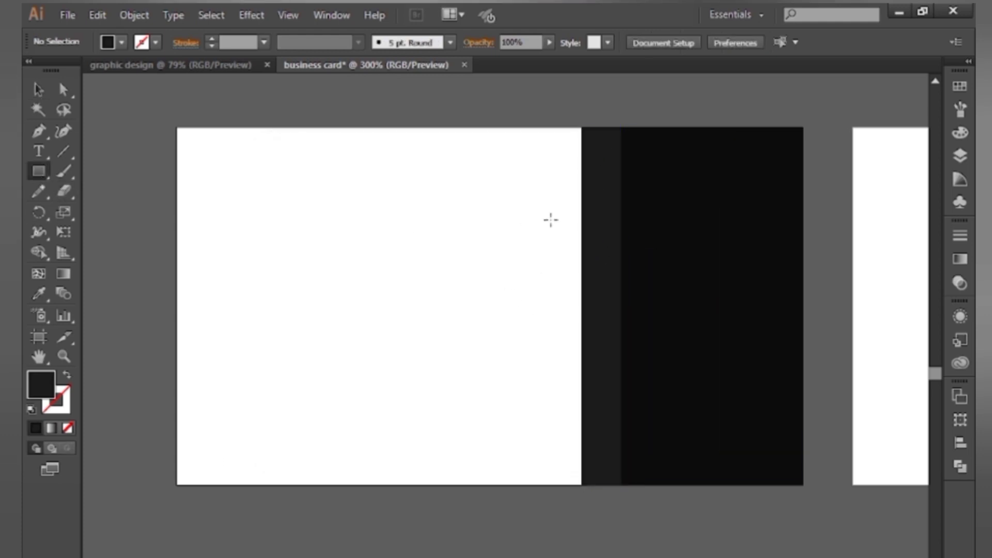
- Draw a thin horizontal rectangle across both dark panels near the card's top edge and fill it with the blue 1C75BC
left_click_drag(583, 169, 803, 206)
left_click(960, 86)
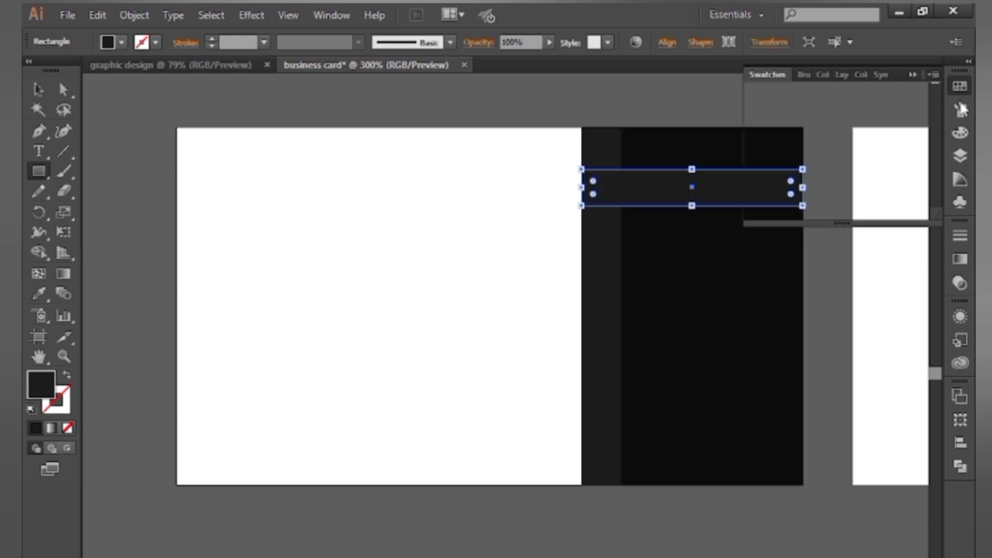
left_click(904, 136)
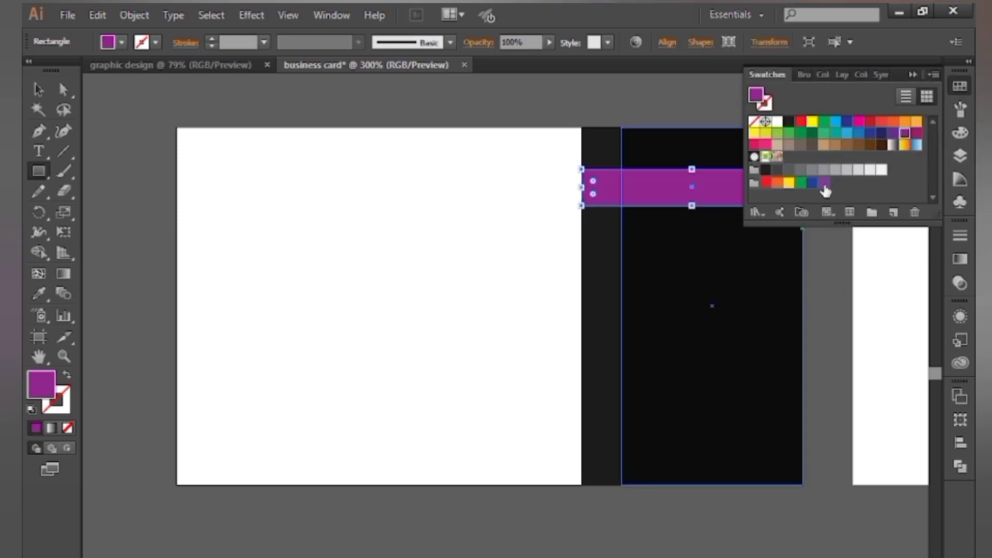
left_click(824, 183)
left_click(859, 134)
left_click(38, 91)
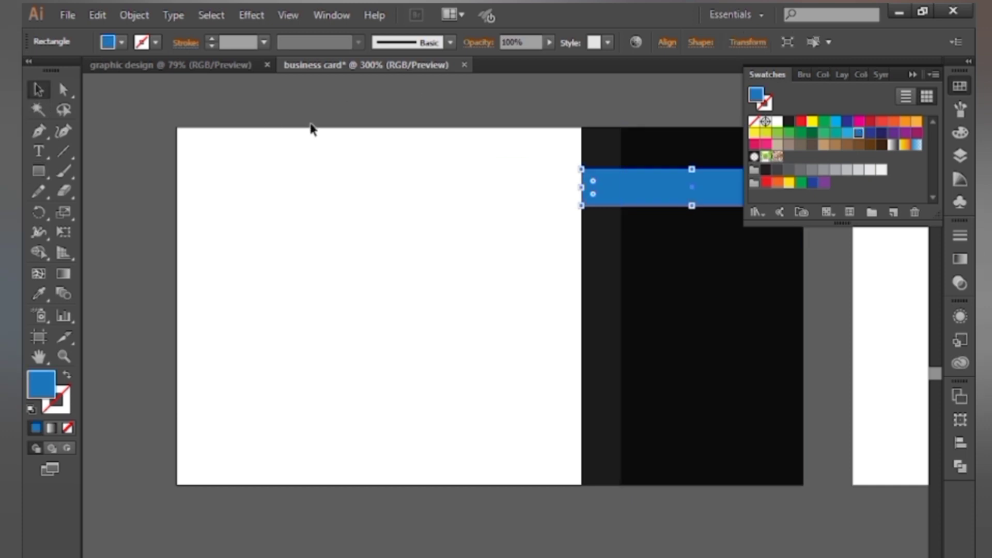
left_click(312, 124)
left_click(913, 75)
- Change the horizontal band's fill to a slightly lighter blue
left_click(770, 178)
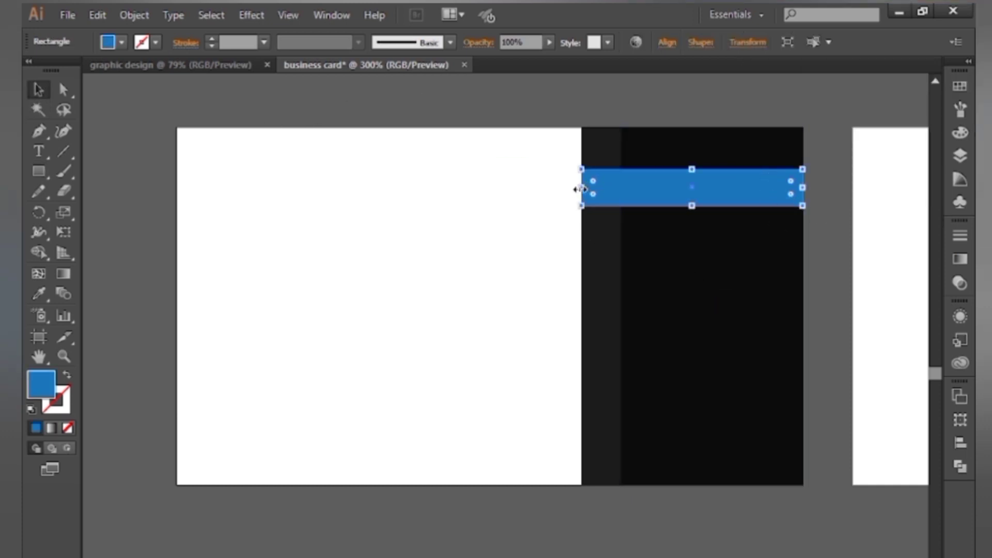
double_click(49, 386)
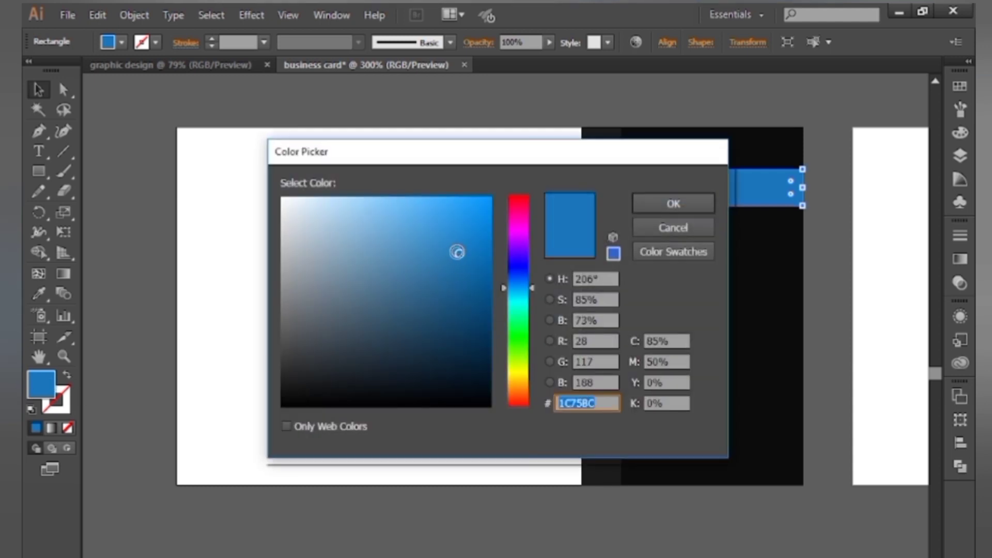
left_click_drag(457, 252, 445, 242)
left_click(673, 203)
- Snap the blue band's right edge to the dark panel's right edge, making the band about 1.24 in wide
scroll(808, 328, "up", 5)
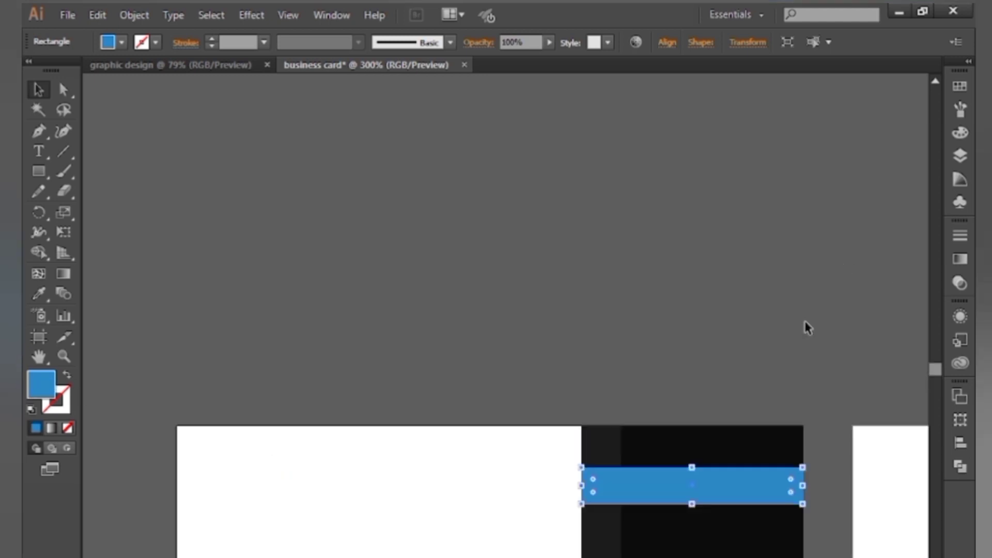
scroll(808, 328, "down", 5)
left_click(801, 281)
scroll(822, 266, "down", 1)
left_click(770, 209)
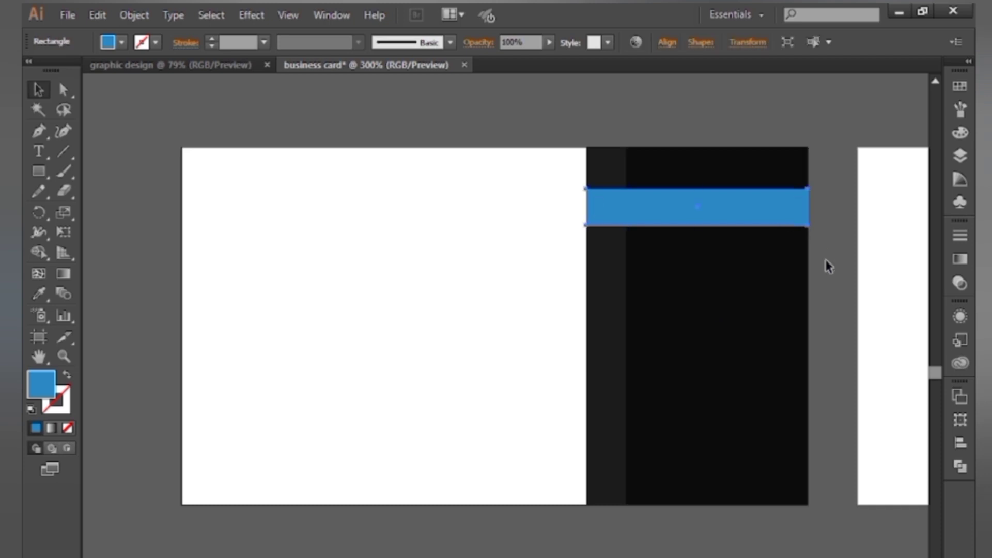
left_click(827, 263)
key("ctrl+plus")
key("ctrl+plus")
key("ctrl+plus")
left_click_drag(780, 254, 286, 557)
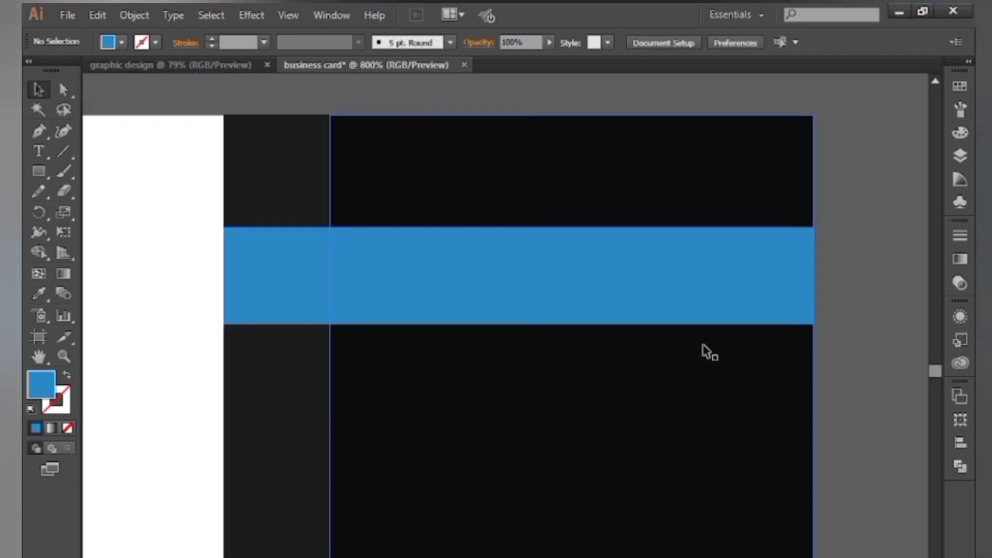
left_click(770, 310)
left_click(860, 303)
left_click(788, 272)
left_click_drag(815, 276, 816, 277)
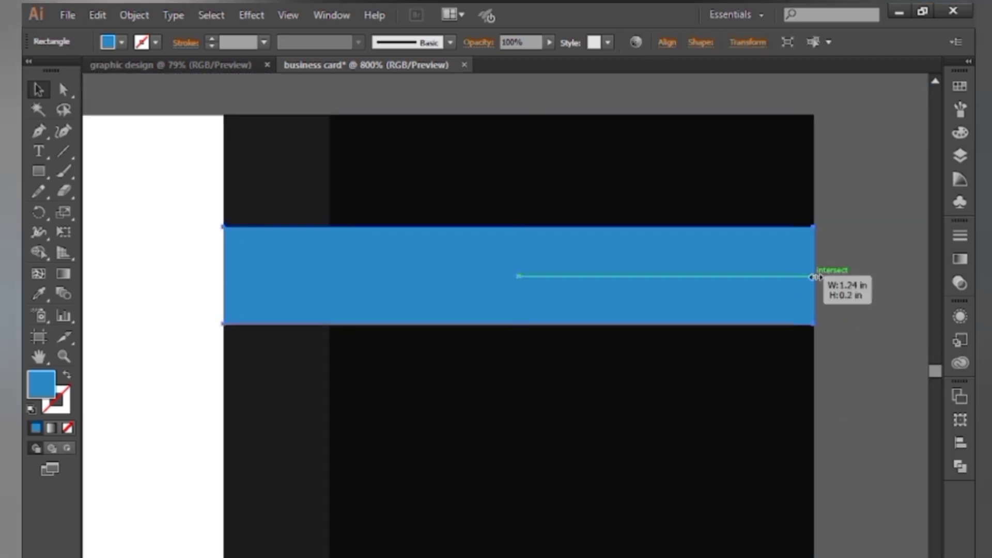
- Delete the stray small path above the band and shorten the band's left end to the wide black panel's left edge
left_click_drag(780, 363, 867, 519)
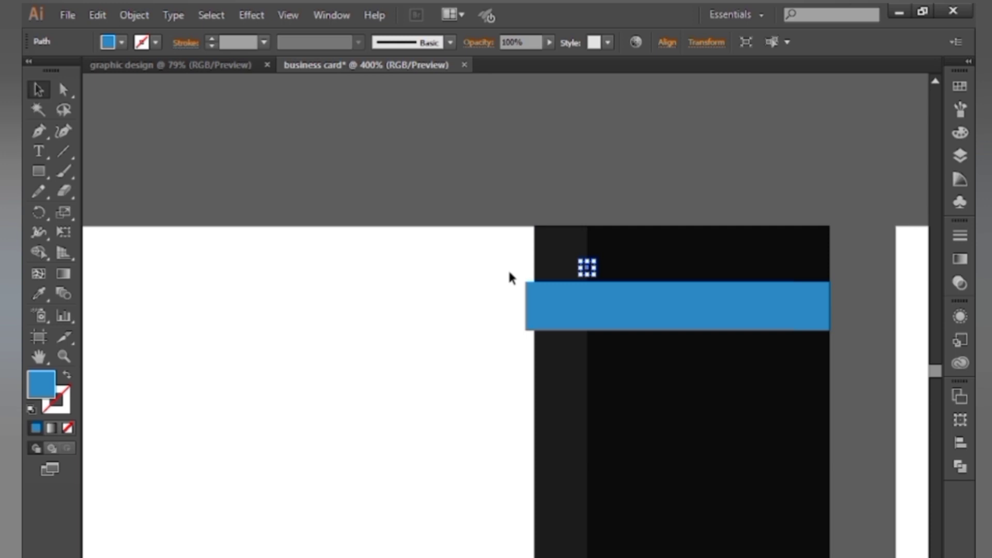
key("Delete")
left_click(530, 314)
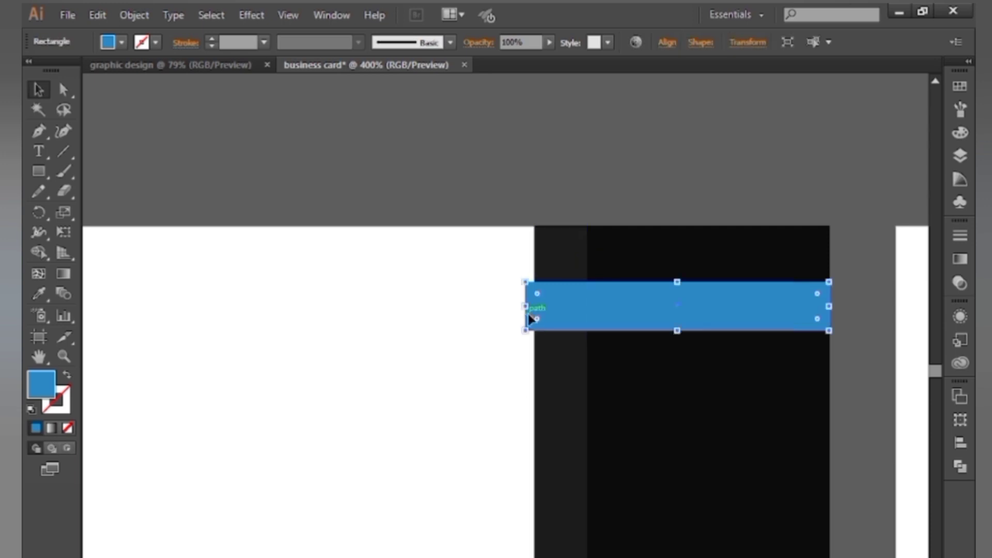
left_click_drag(525, 306, 587, 309)
left_click(656, 268)
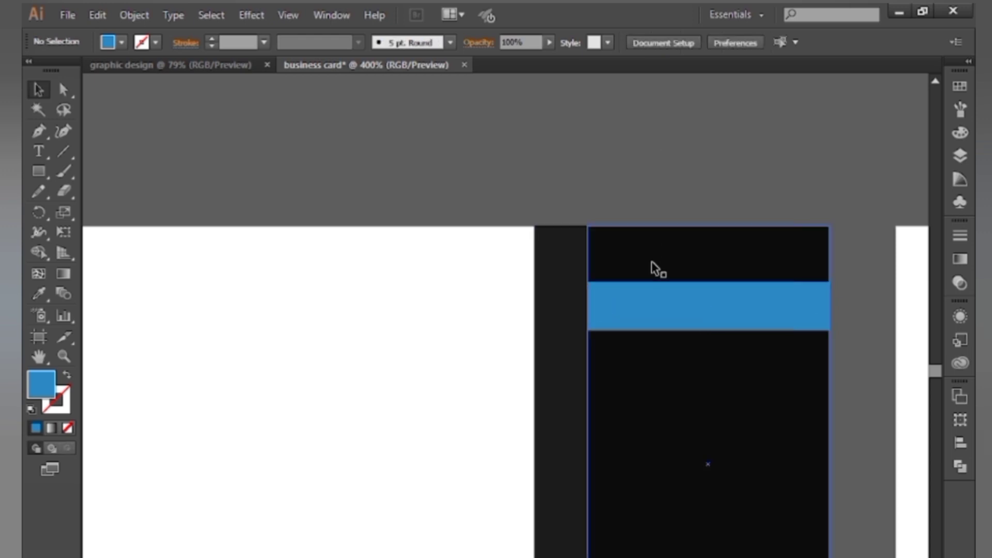
- Copy the blue band to its left and narrow the copy to a short segment slightly overhanging the dark grey strip
left_click_drag(657, 296, 421, 284)
left_click_drag(347, 306, 532, 329)
- Slant the short blue segment by moving its two left corner points downward together
left_click(63, 89)
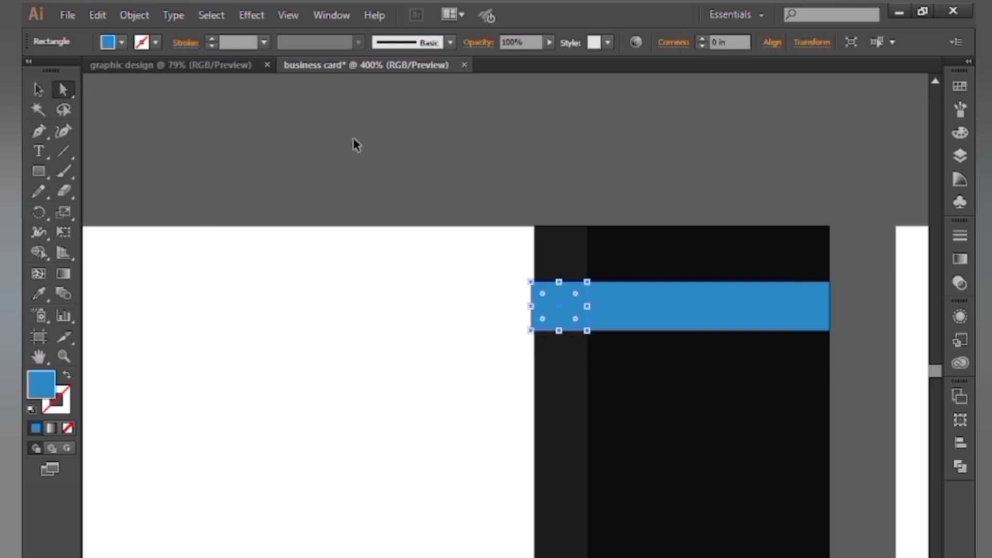
key("ctrl+plus")
key("ctrl+plus")
key("ctrl+plus")
left_click_drag(601, 188, 448, 209)
left_click(437, 265)
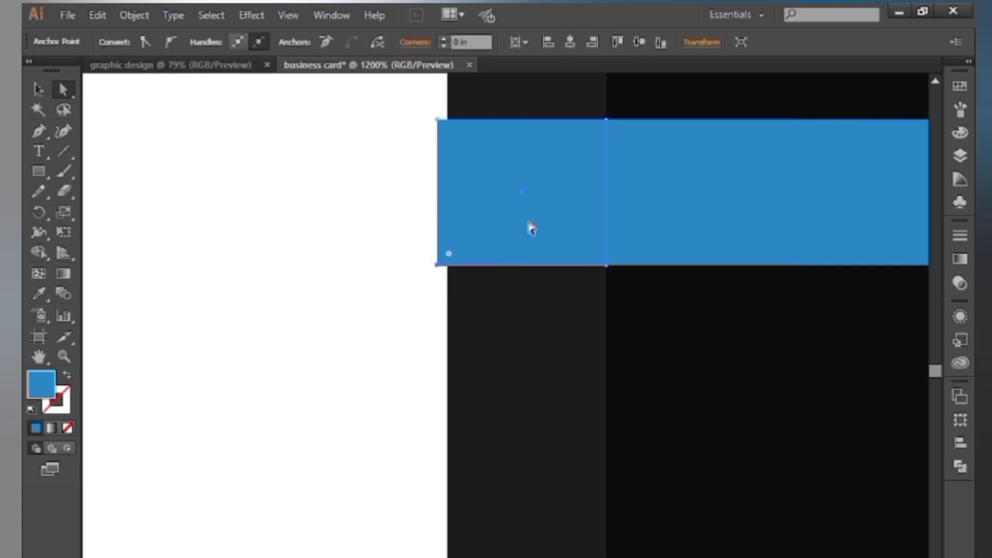
left_click(438, 120, "shift")
key("Down")
key("Down")
key("Down")
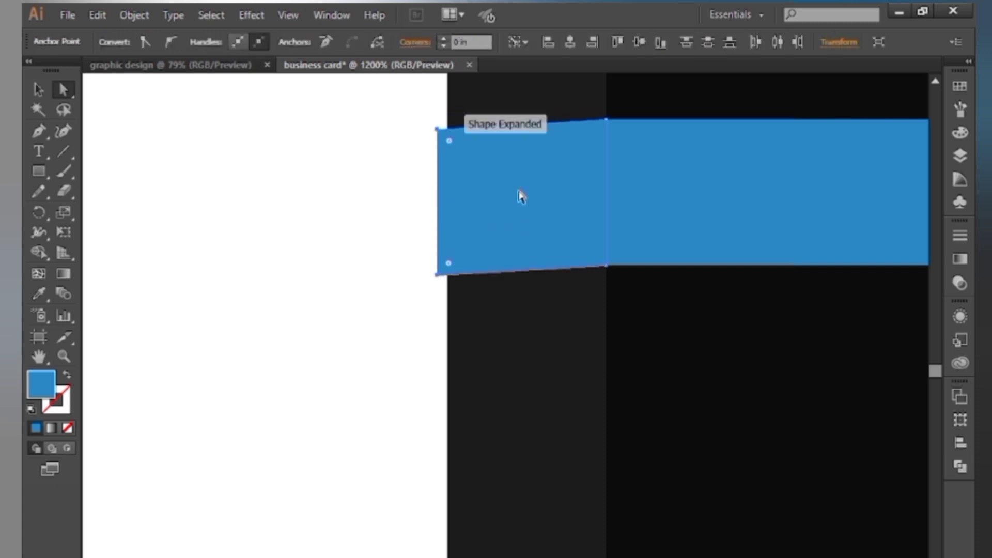
key("Down")
key("Down")
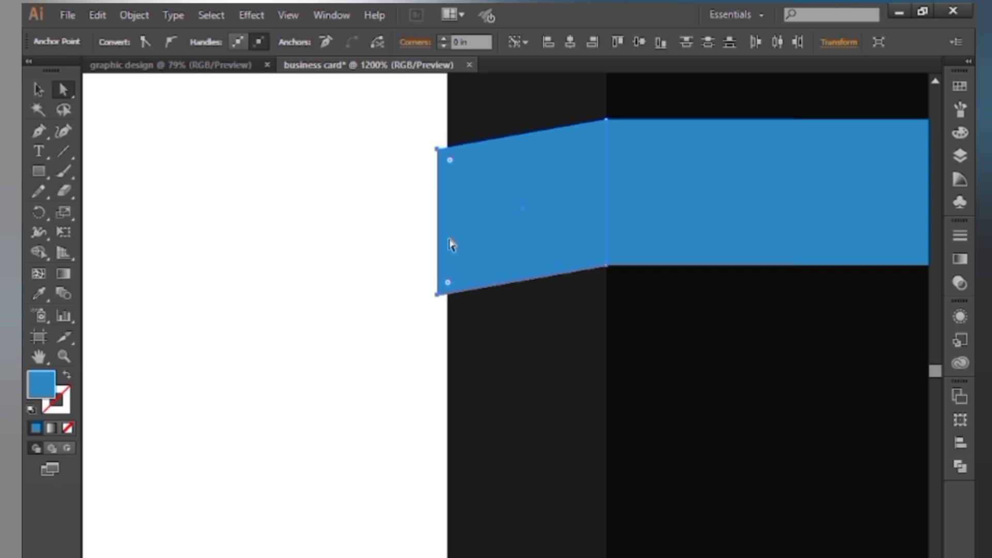
- Extend the slanted segment's left corner points farther left over the white area and slightly lower
key("Left")
key("Left")
key("Left")
key("Down")
key("Down")
left_click(310, 294)
key("ctrl+minus")
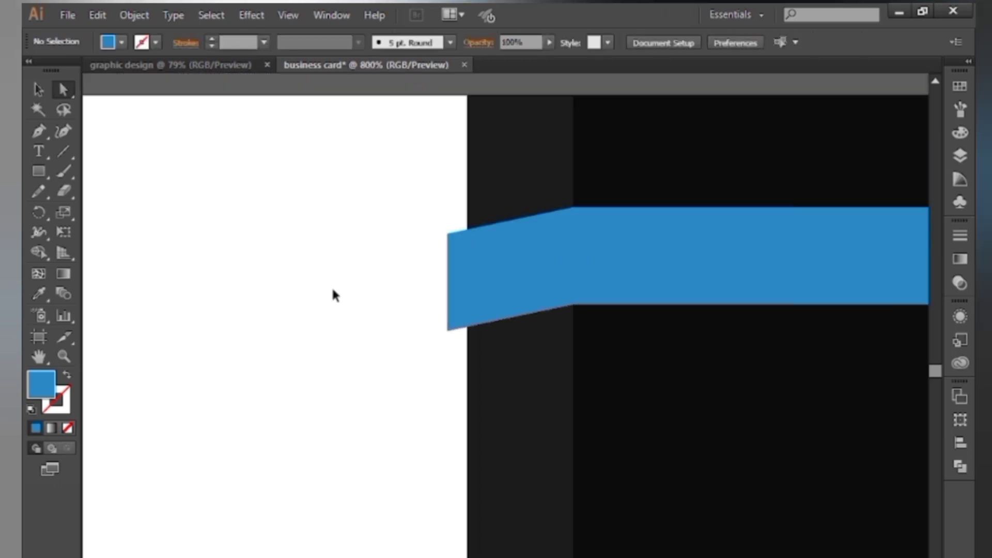
key("ctrl+minus")
key("ctrl+minus")
key("ctrl+minus")
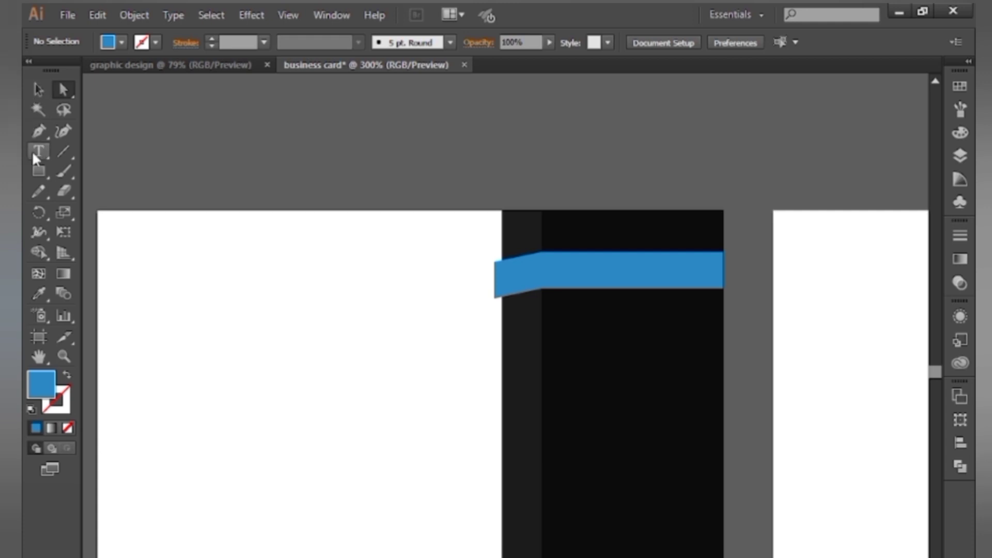
- Draw a closed four-point fold shape with the Pen tool from the slanted segment's left edge inward, extending below the band
left_click(34, 137)
key("ctrl+plus")
key("ctrl+plus")
key("ctrl+plus")
key("ctrl+plus")
left_click_drag(460, 184, 425, 390)
left_click(438, 285)
left_click(500, 309)
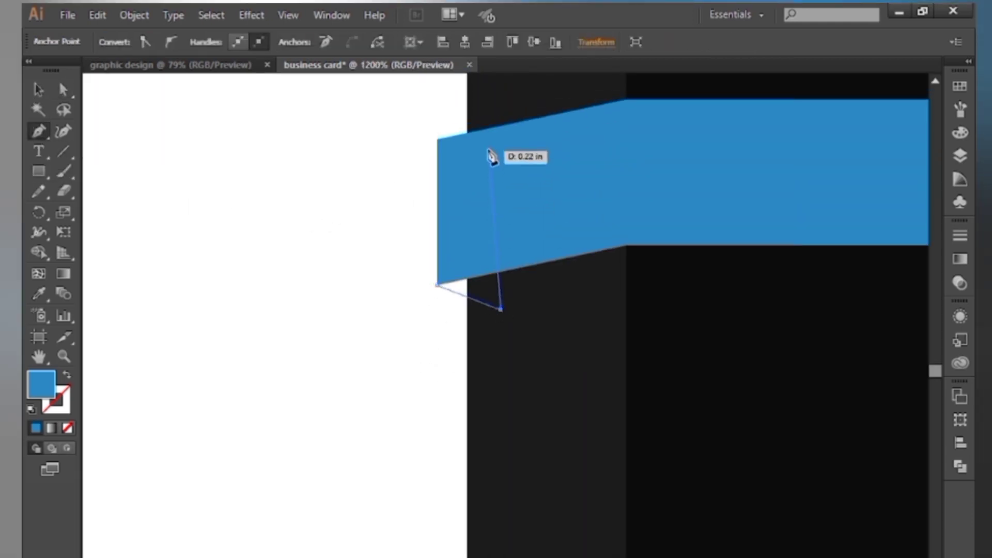
left_click(501, 153)
left_click(438, 139)
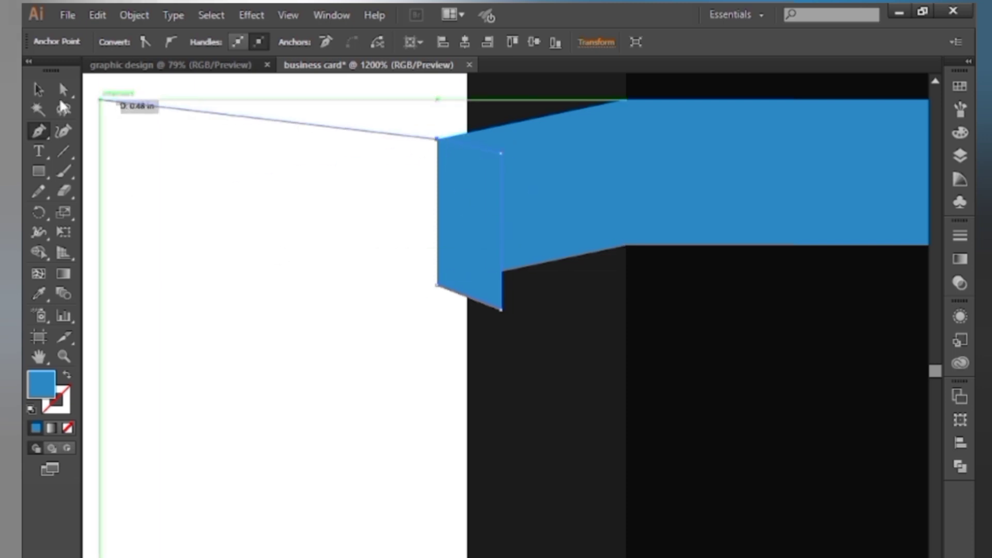
- Send the fold shape to the back, behind the dark panels and the blue band
left_click(40, 91)
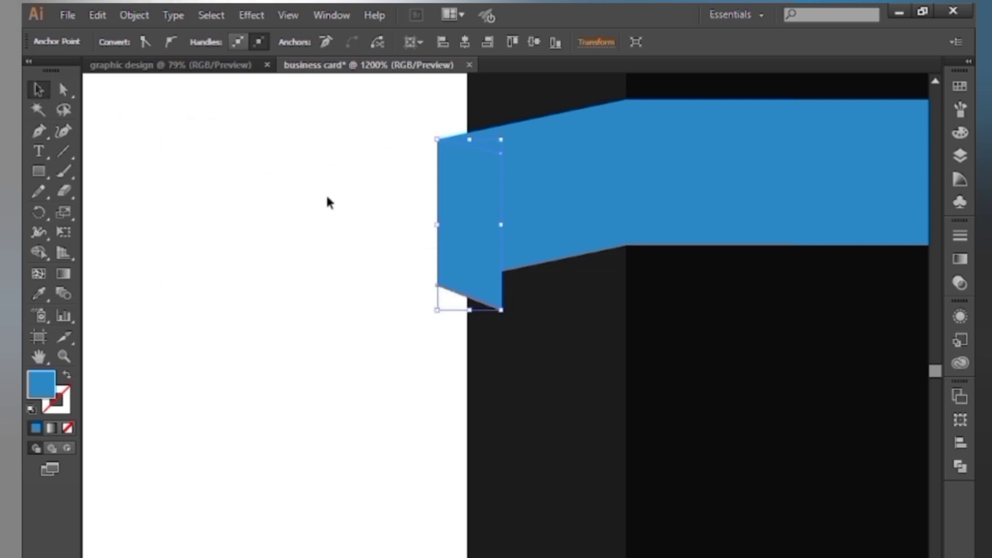
right_click(483, 273)
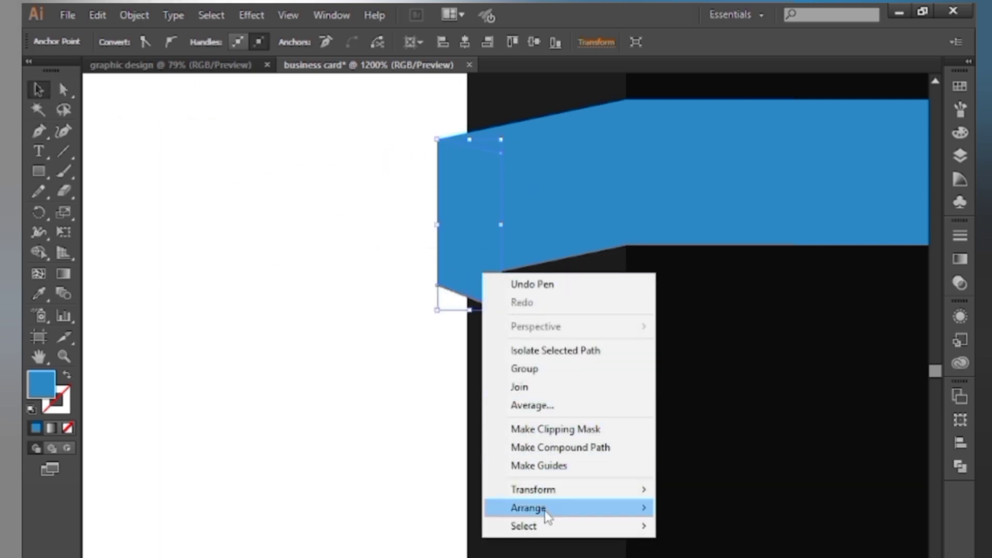
mouse_move(519, 509)
left_click(715, 555)
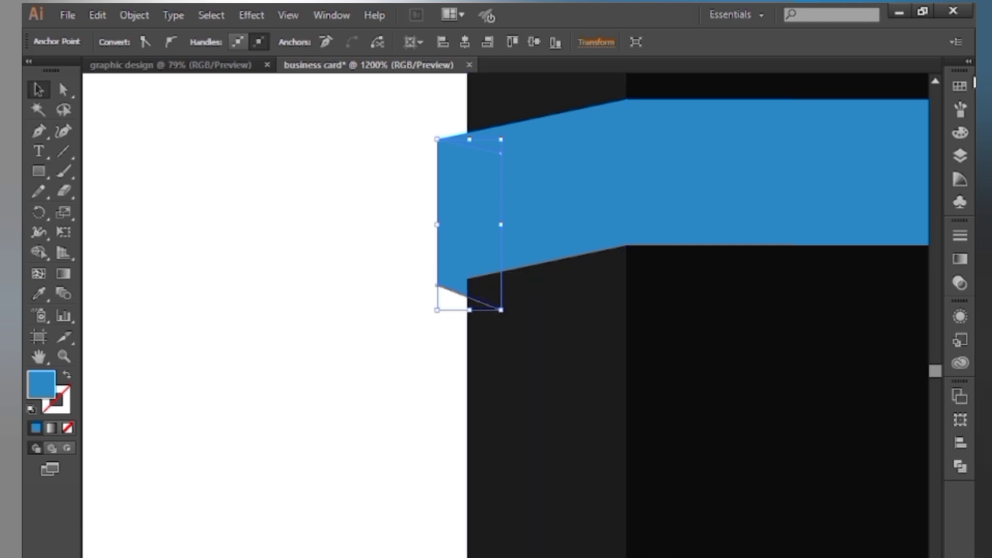
- Fill the fold shape behind the band's slanted end with the dark blue swatch
left_click(969, 88)
left_click(847, 128)
left_click(397, 177)
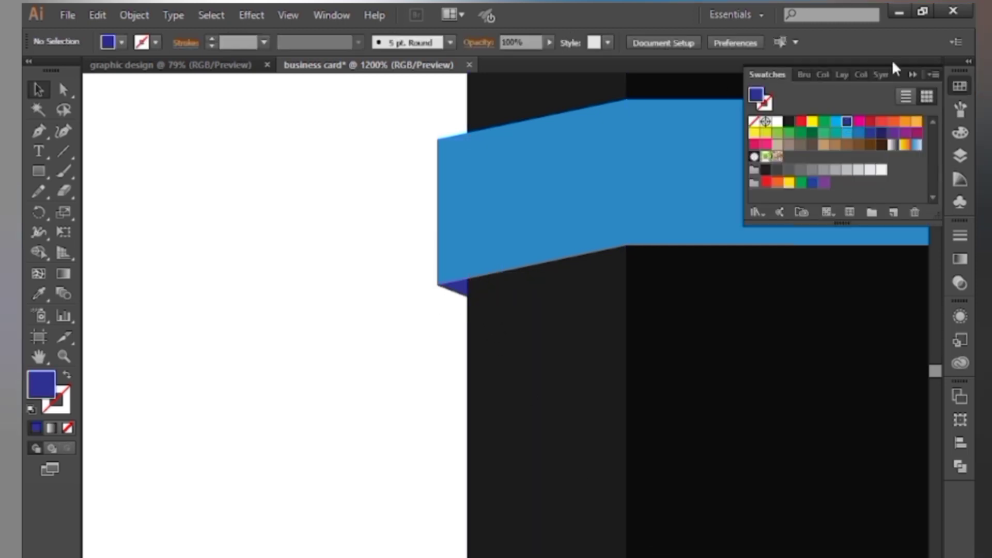
- Recolour the wide dark panel behind the blue band to solid black
key("ctrl+minus")
key("ctrl+minus")
key("ctrl+minus")
left_click_drag(739, 155, 857, 29)
key("ctrl+minus")
left_click_drag(741, 142, 774, 141)
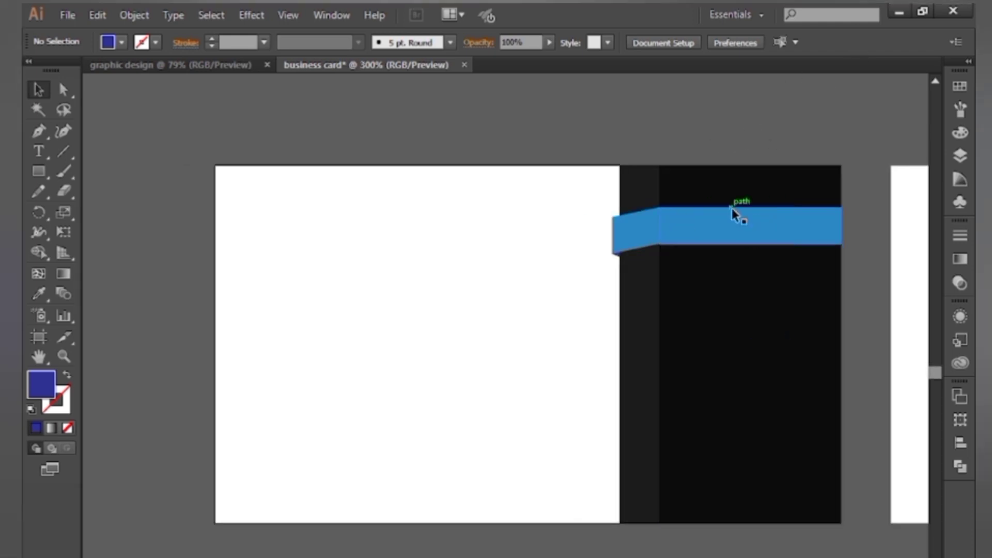
left_click(827, 228)
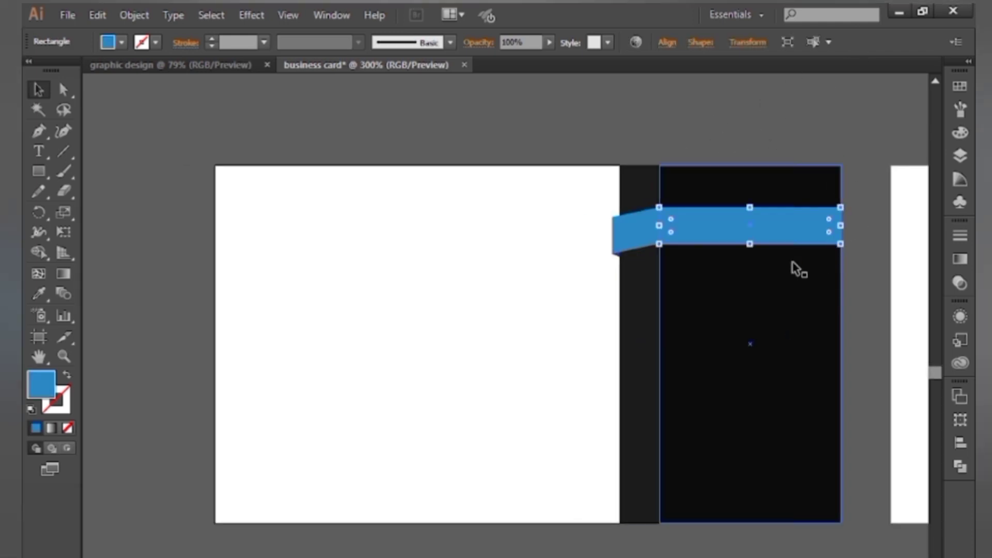
left_click_drag(565, 119, 873, 539)
left_click_drag(613, 345, 629, 346)
left_click(702, 555)
left_click_drag(705, 557, 686, 512)
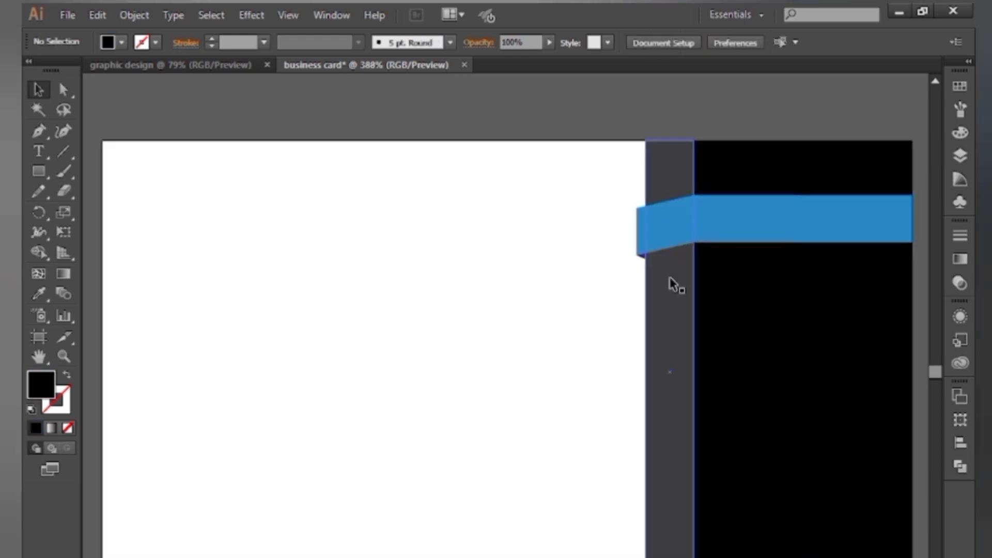
- Fill the narrow panel beside the black one with the darkest swatch of the grey colour group
left_click(672, 281)
left_click(961, 87)
left_click(765, 170)
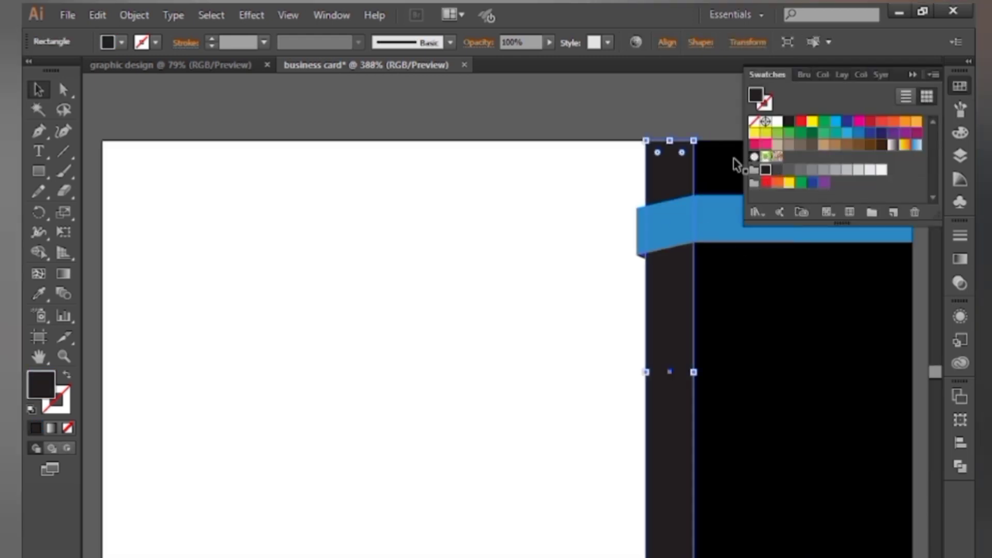
left_click(913, 75)
left_click(855, 92)
- Extend the slanted segment's left edge farther over the white area and shift the dark blue fold shape to meet its lower corner
key("ctrl+equal")
key("ctrl+equal")
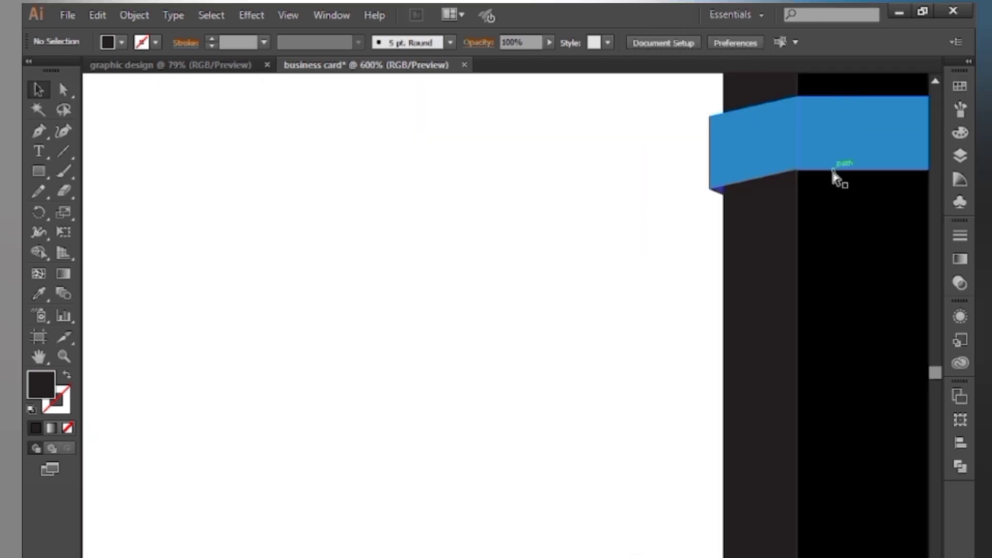
left_click_drag(843, 125, 800, 197)
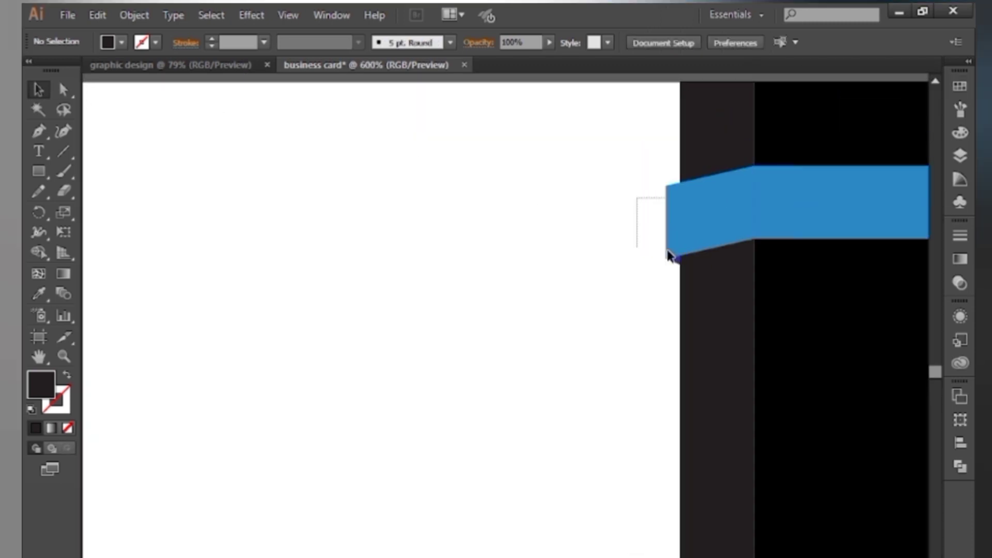
left_click_drag(671, 260, 670, 258)
left_click_drag(669, 212, 658, 212)
left_click(595, 237)
left_click(671, 264)
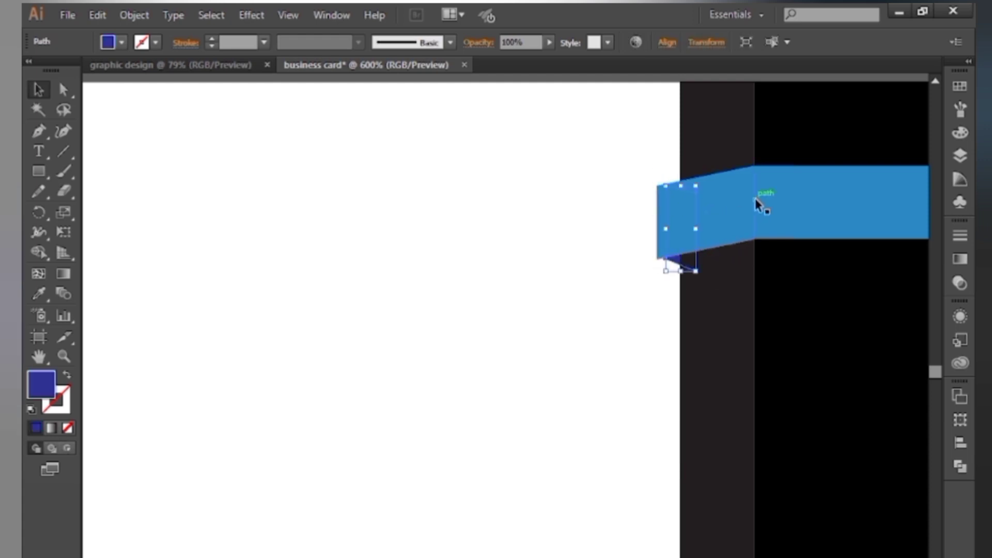
left_click(619, 231)
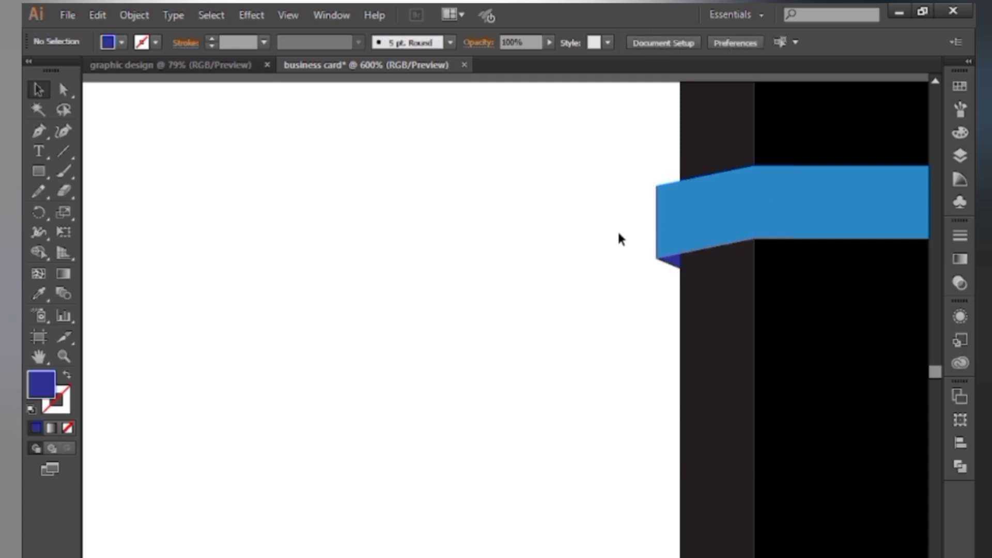
- Lock the wide and narrow dark panels so that only the ribbon pieces remain selectable
key("ctrl+minus")
key("ctrl+minus")
key("ctrl+minus")
left_click_drag(643, 214, 756, 157)
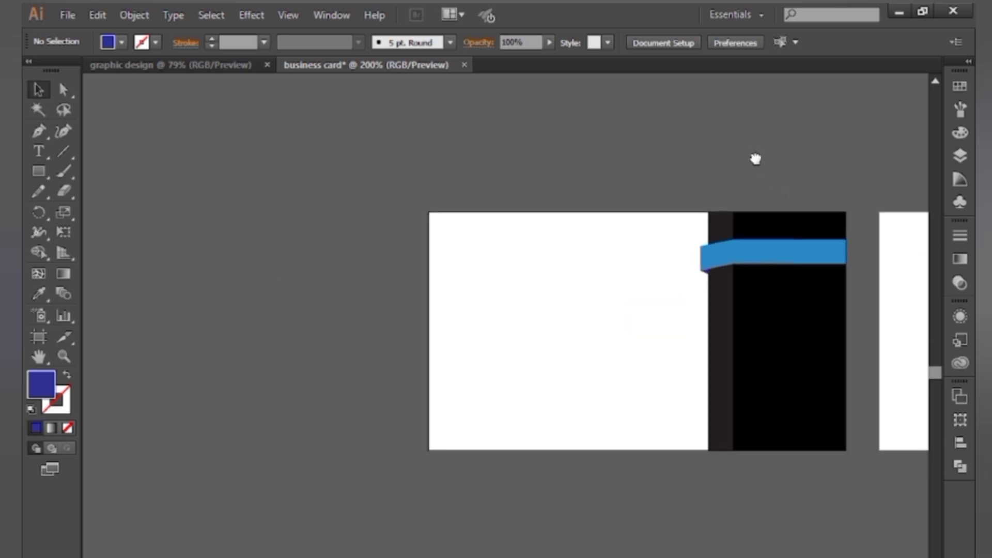
left_click_drag(685, 190, 768, 223)
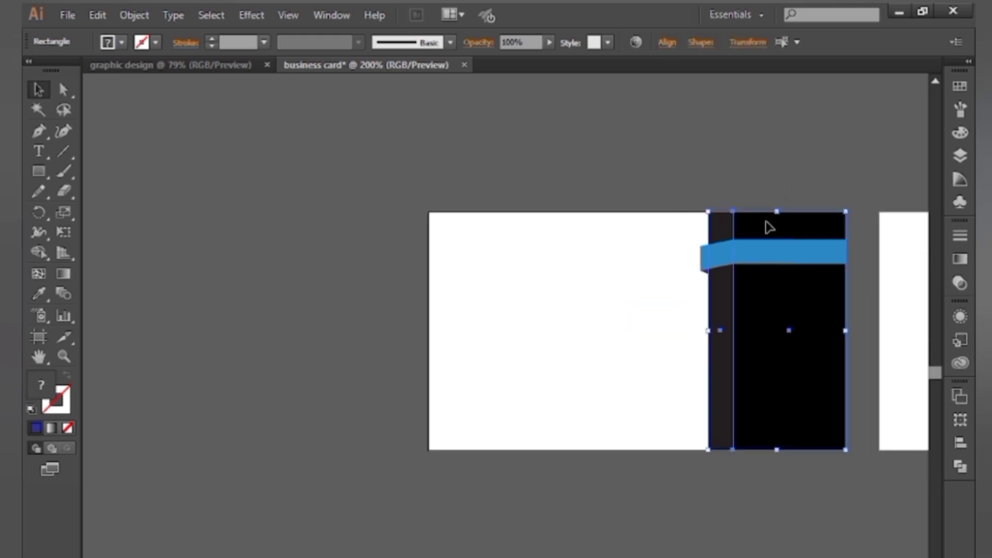
key("ctrl+shift+a")
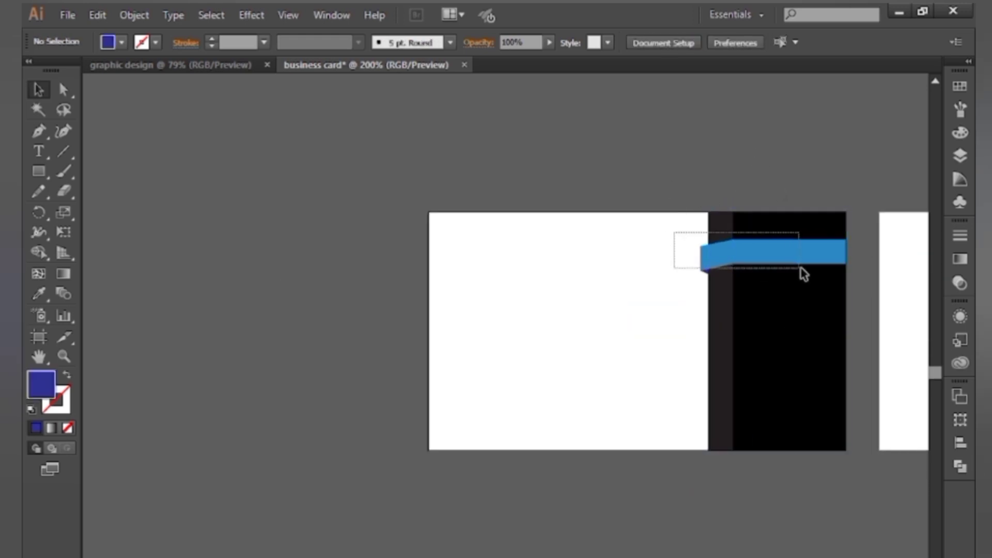
- Group the ribbon pieces and make three evenly spaced copies of the band down the dark panels
left_click_drag(804, 274, 873, 294)
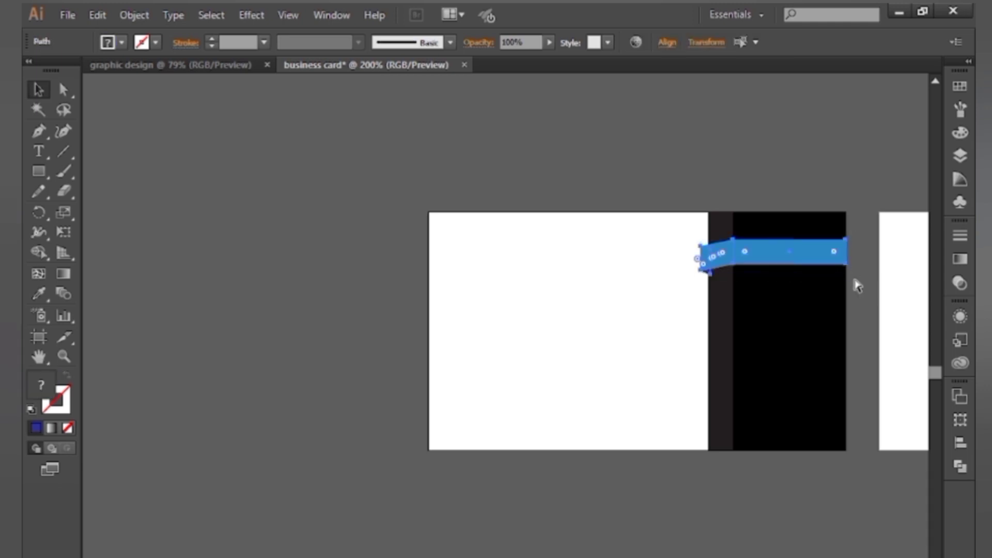
left_click_drag(802, 240, 809, 300)
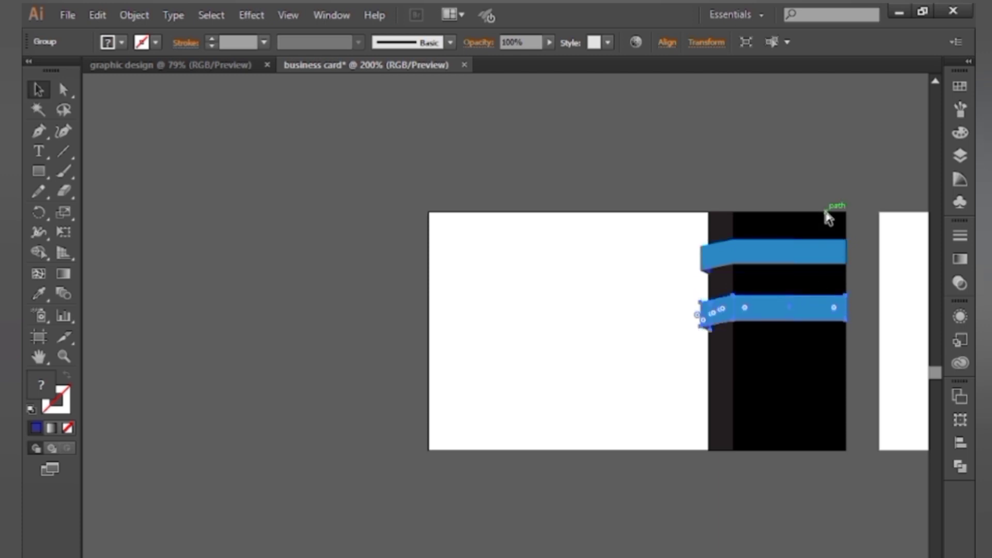
key("ctrl+d")
key("ctrl+d")
left_click(846, 176)
- Move all four ribbon bands up slightly together to even out their spacing on the panels
left_click_drag(620, 196, 758, 427)
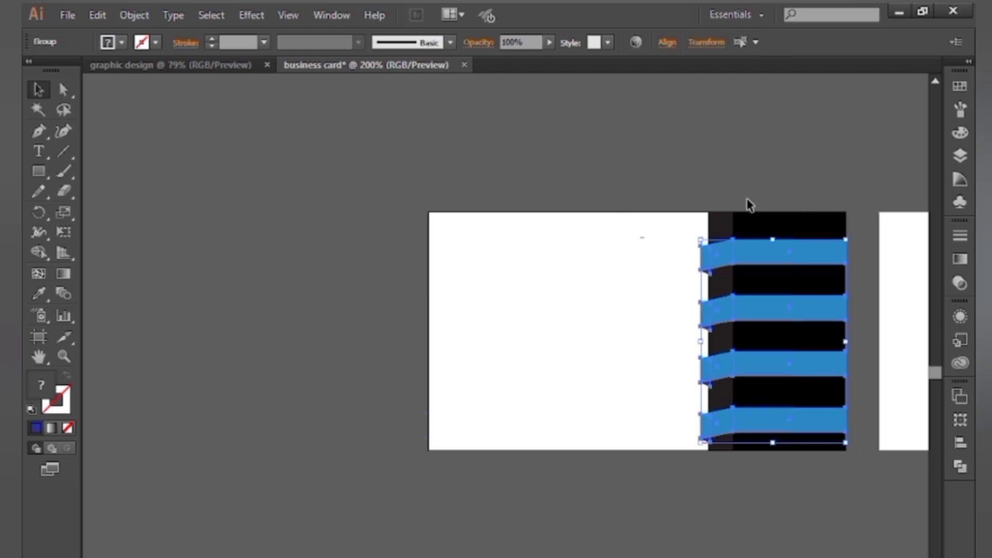
left_click_drag(775, 252, 775, 248)
left_click(708, 177)
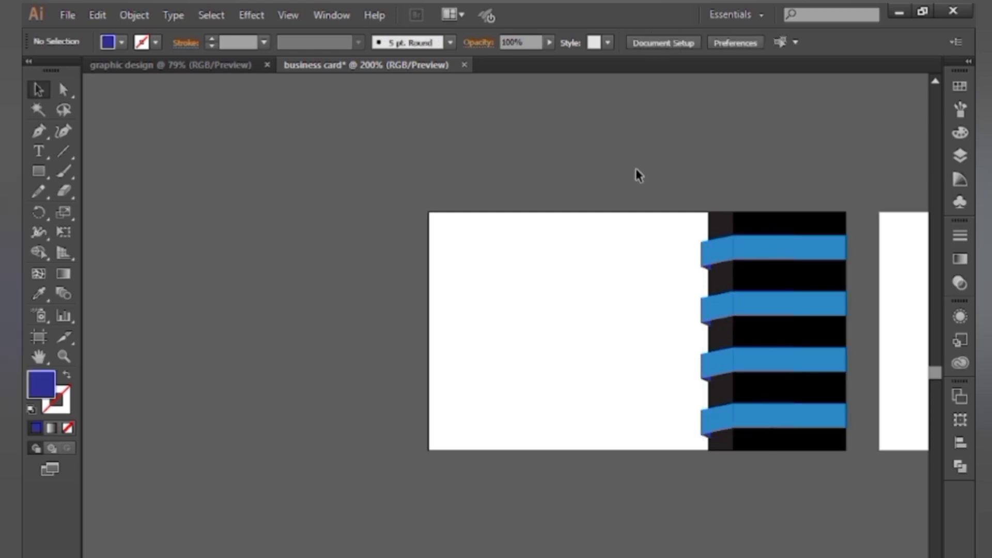
- Ungroup the top ribbon band into its separate pieces
key("ctrl+equal")
key("ctrl+equal")
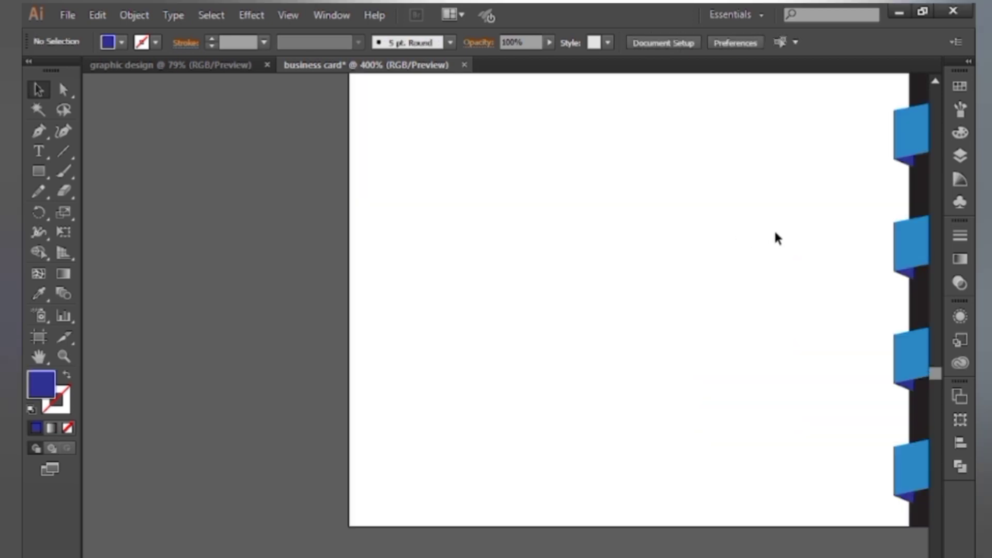
left_click_drag(776, 237, 472, 289)
left_click(653, 207)
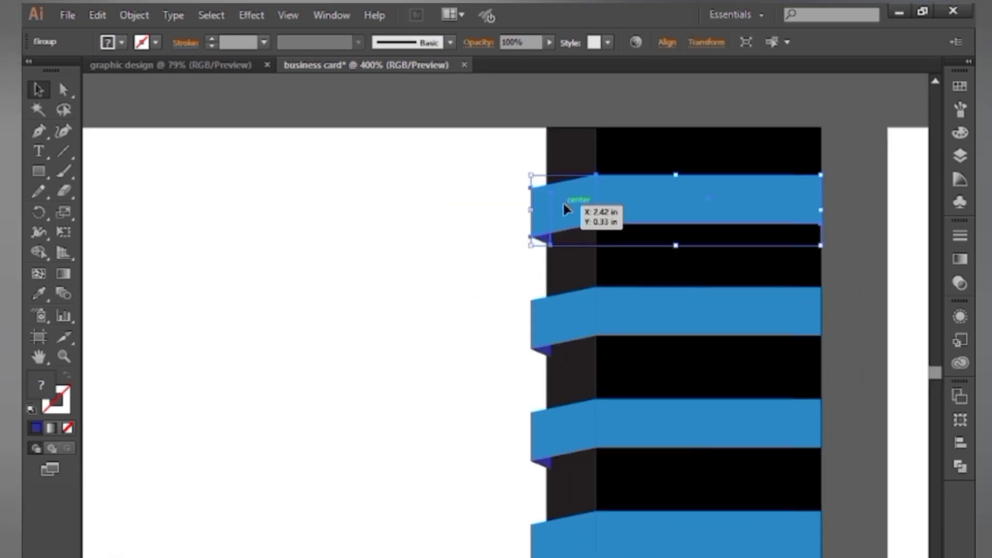
right_click(614, 191)
mouse_move(670, 333)
left_click(646, 285)
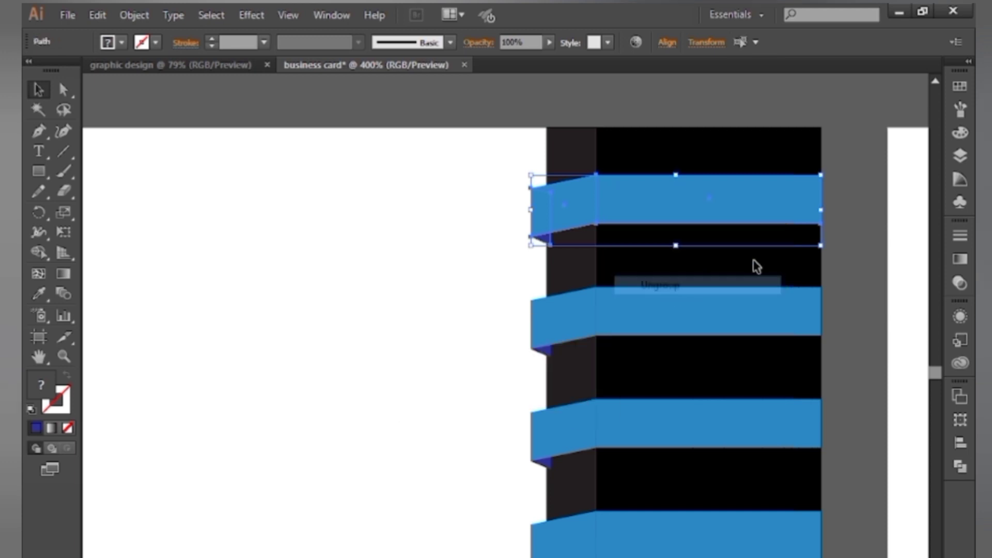
- Unite the top band's slanted and straight light blue segments into one shape, leaving the fold separate
left_click(837, 257)
left_click(584, 196)
left_click(669, 206, "shift")
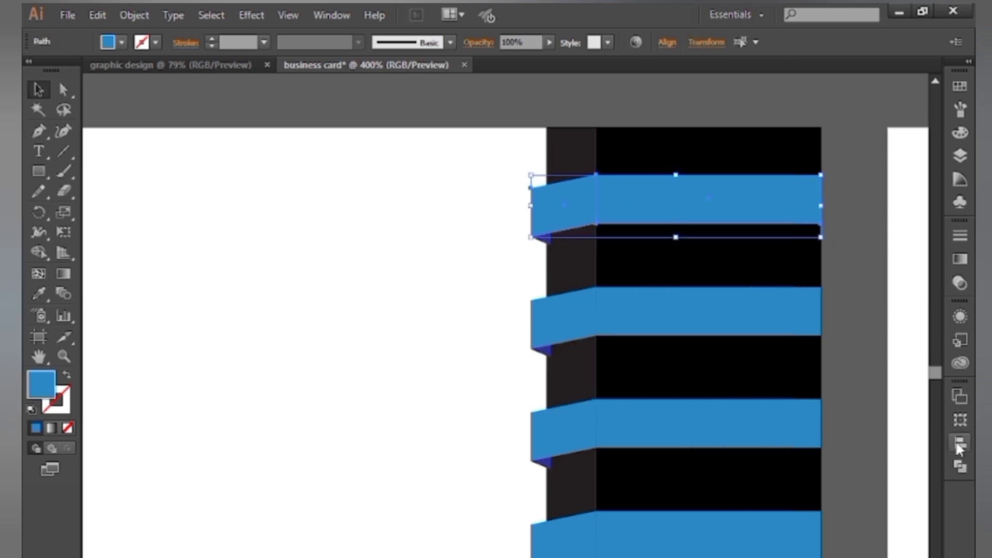
left_click(960, 467)
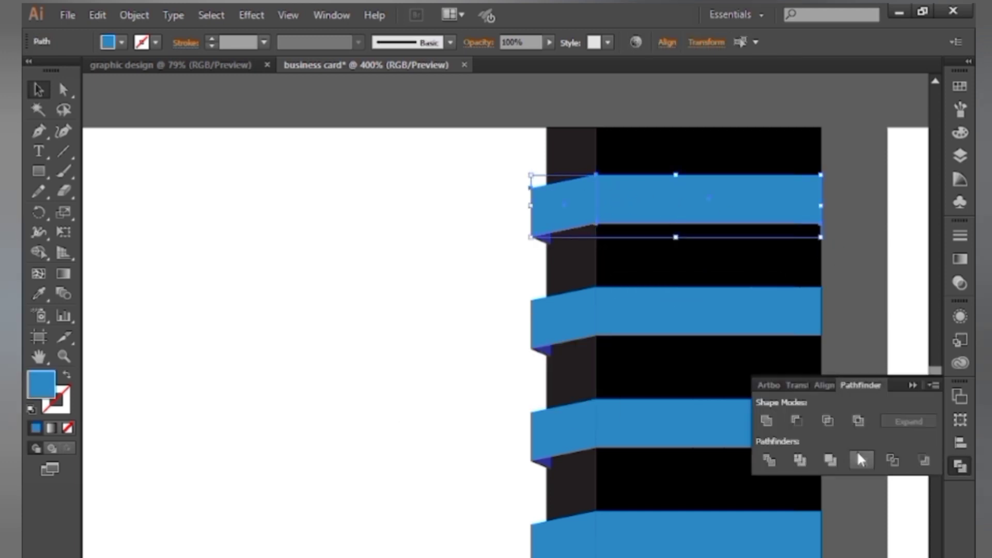
left_click(879, 366)
- Ungroup the three lower ribbon bands into their separate pieces
left_click(657, 317)
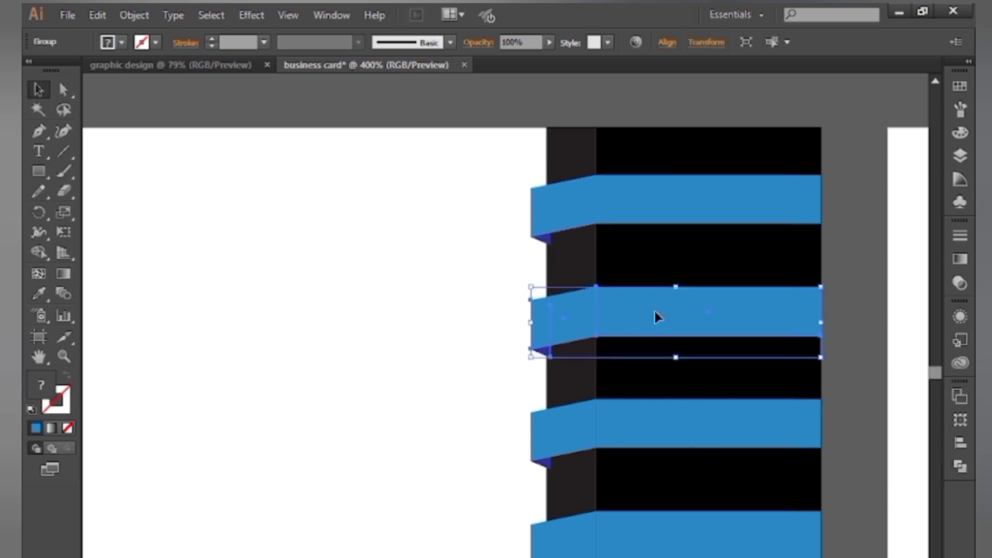
right_click(658, 316)
left_click(693, 405)
left_click_drag(500, 298, 706, 538)
right_click(688, 327)
left_click(454, 402)
left_click_drag(527, 421, 590, 485)
right_click(620, 409)
left_click(669, 505)
left_click(864, 450)
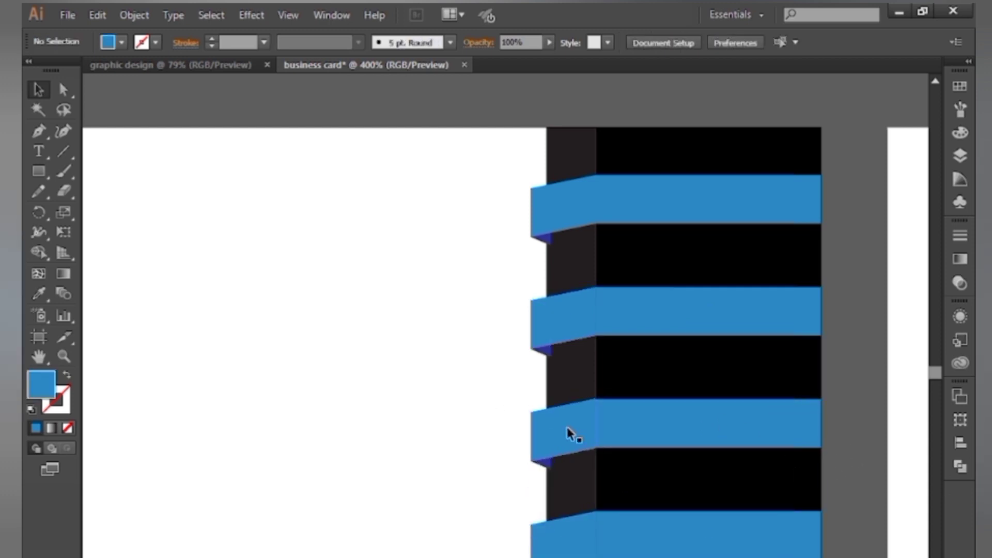
- Unite the slanted and straight light blue segments of each of the three lower bands with Pathfinder
left_click(566, 427)
left_click(642, 432, "shift")
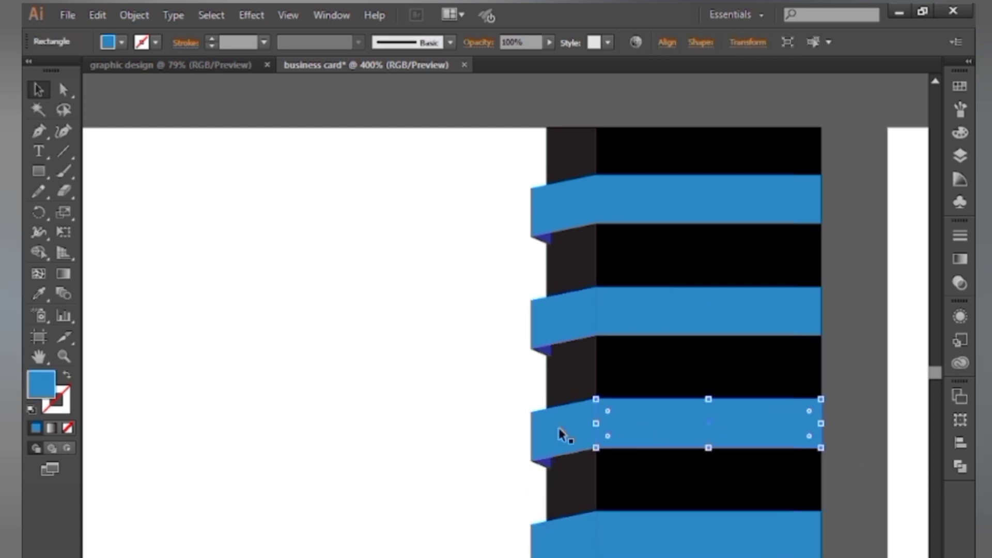
left_click(960, 466)
left_click(728, 535)
left_click(549, 545, "shift")
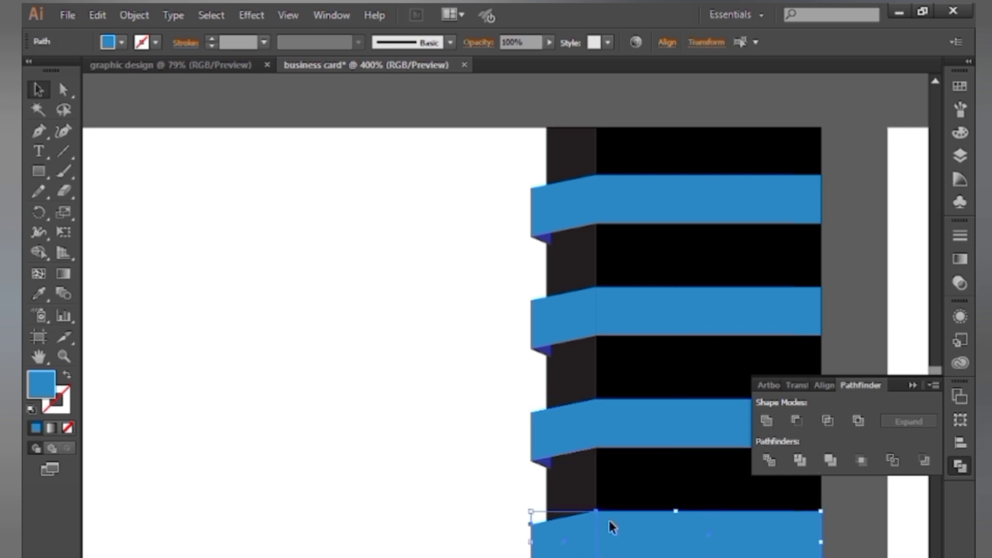
left_click(767, 421)
left_click(716, 304)
left_click(571, 327, "shift")
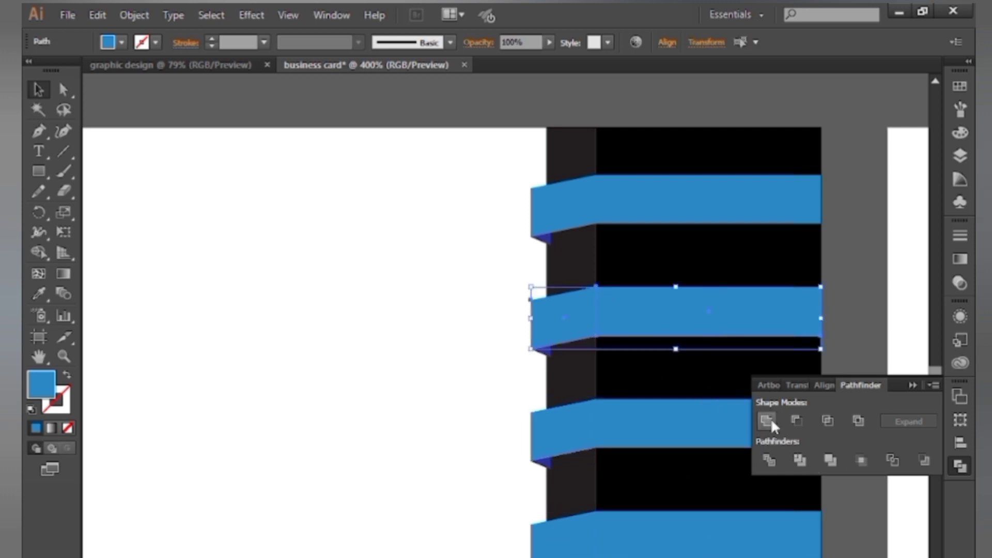
left_click(914, 384)
left_click(847, 357)
- Unlock the dark panels and group them with all four ribbon bands
left_click_drag(825, 438, 822, 357)
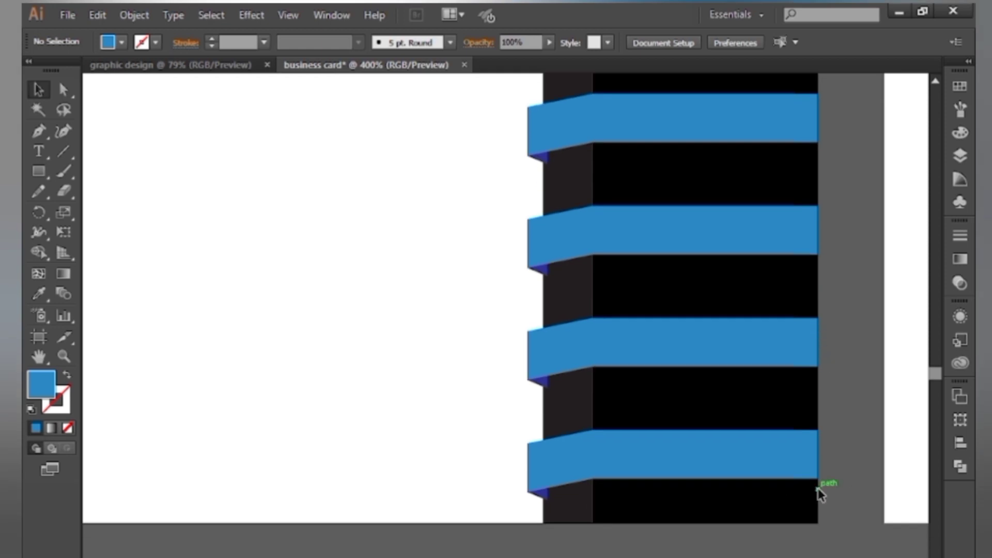
key("ctrl+minus")
key("ctrl+minus")
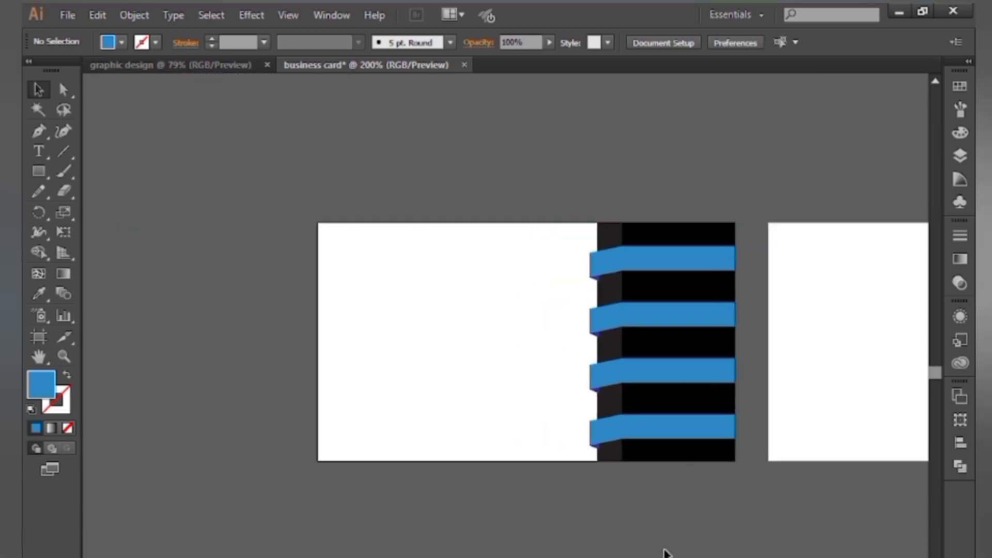
left_click_drag(553, 155, 842, 540)
left_click(629, 225)
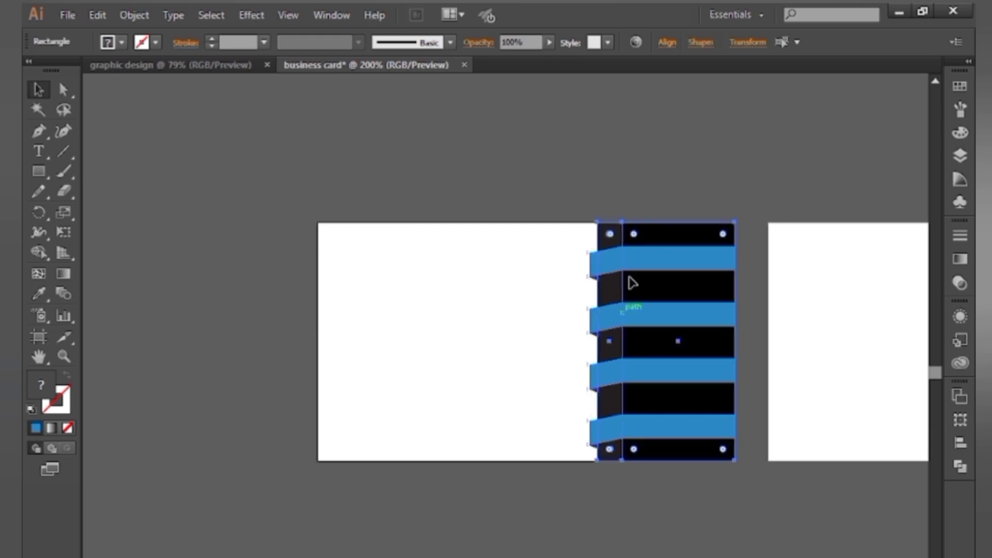
key("ctrl+a")
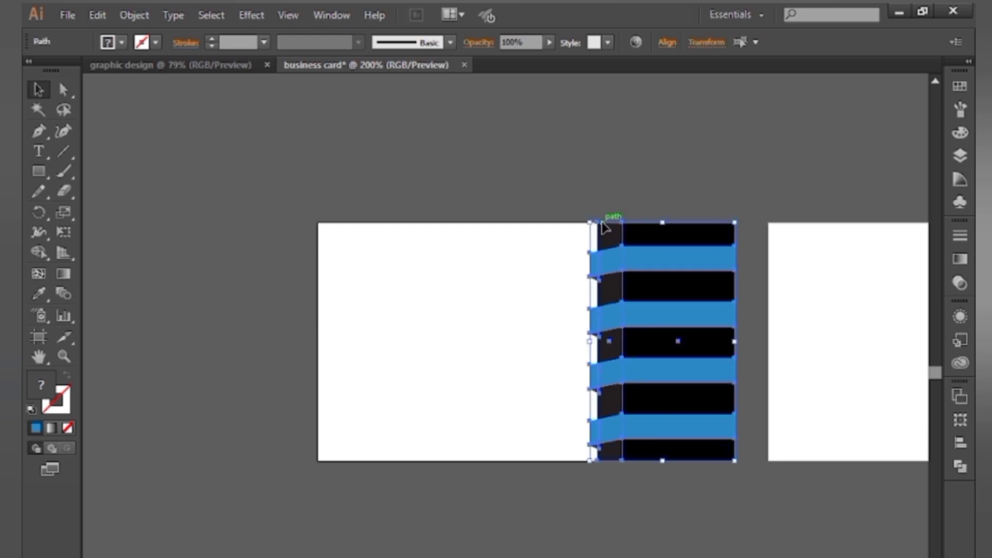
right_click(626, 230)
left_click(677, 317)
- Create a mirrored copy of the grouped panels and ribbons with Reflect about the vertical axis at 90°
right_click(606, 255)
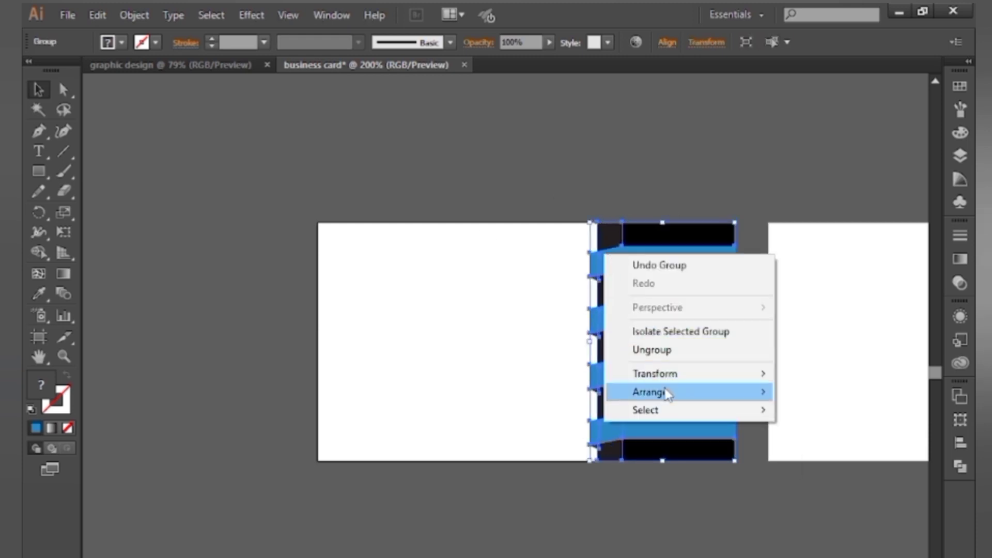
mouse_move(641, 374)
left_click(530, 436)
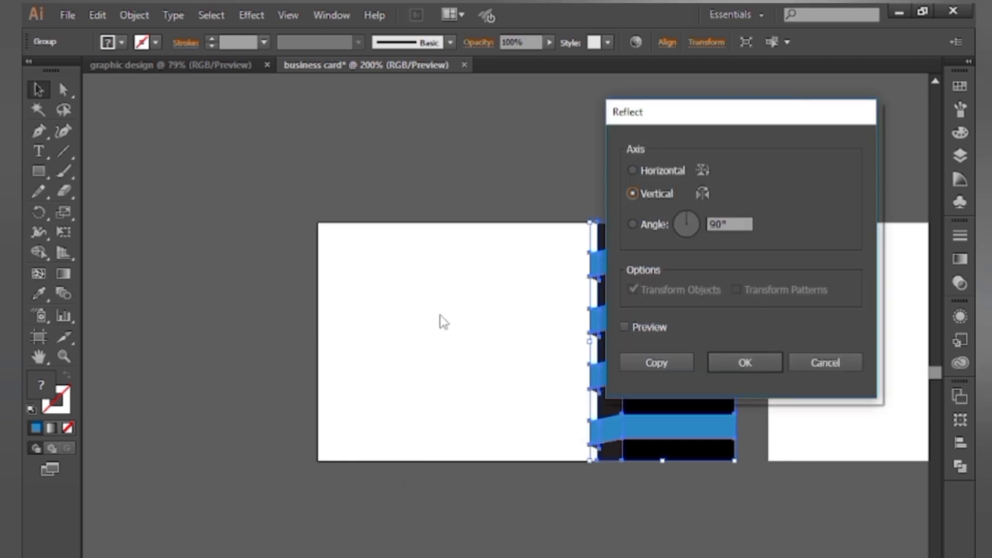
left_click(625, 327)
left_click(687, 358)
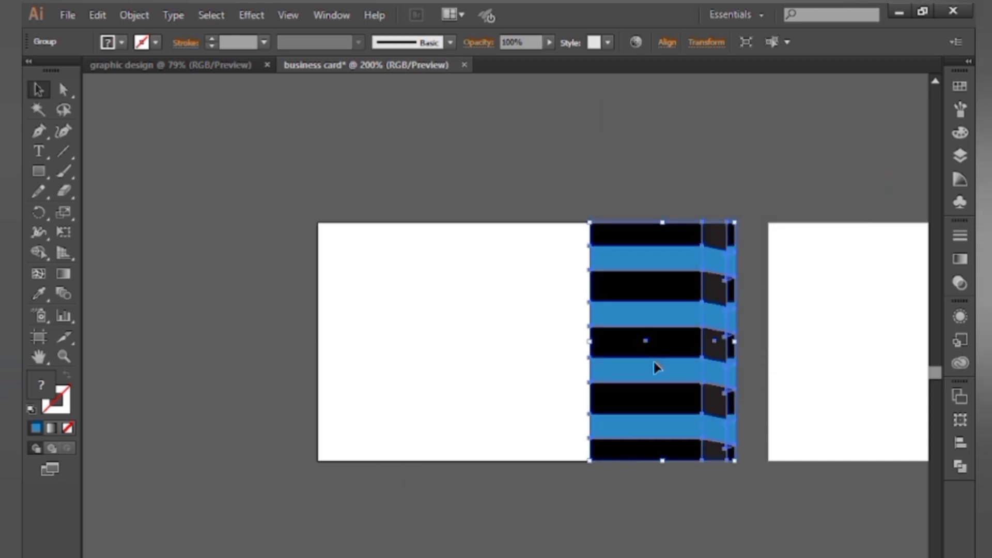
- Move the mirrored copy horizontally to the card's left side, letting its outer part hang past the artboard edge
left_click_drag(652, 367, 317, 367)
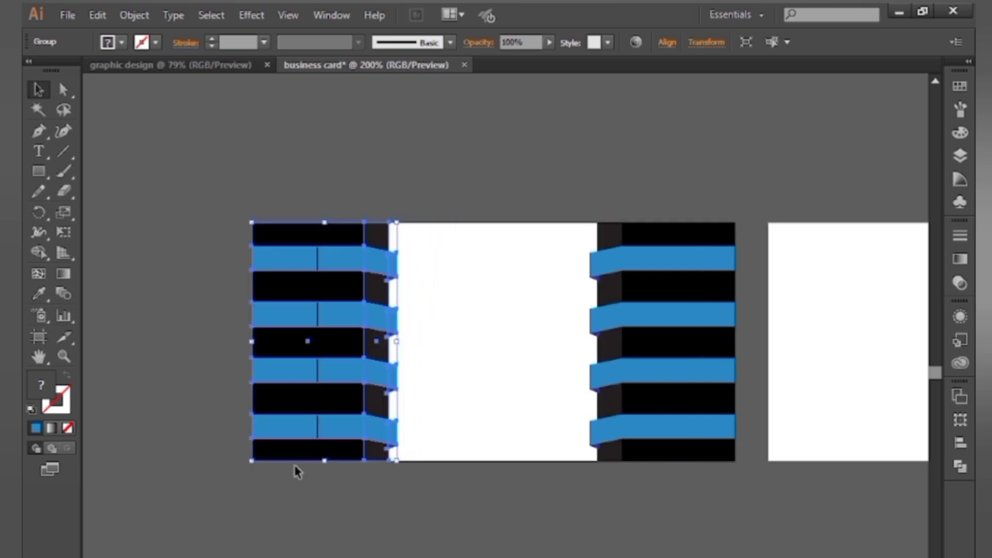
left_click(302, 498)
key("space")
left_click_drag(330, 482, 435, 425)
left_click_drag(490, 279, 479, 279)
left_click(257, 257)
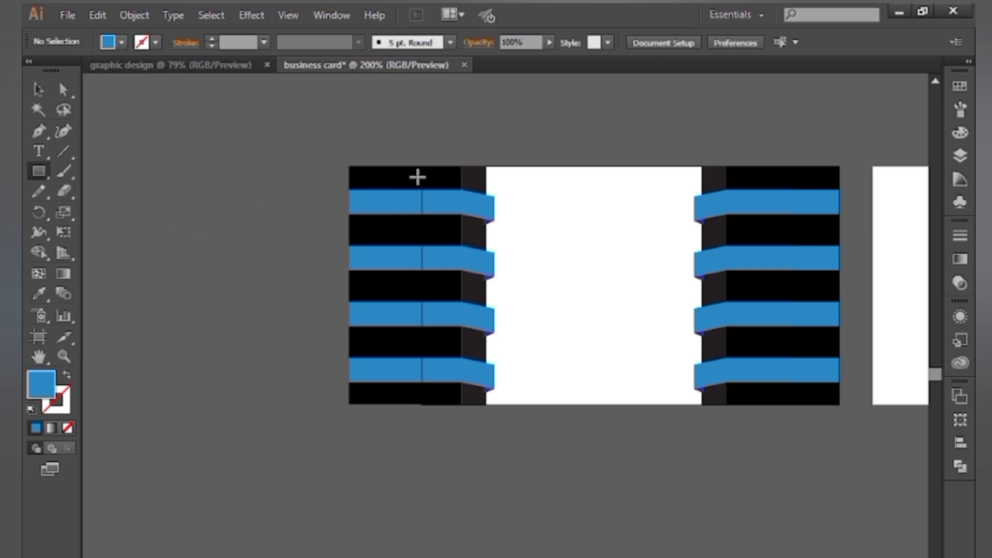
- Draw a rectangle over the card's left part and use it as a clipping mask to trim the mirrored group at the artboard edge
left_click_drag(422, 166, 544, 405)
key("v")
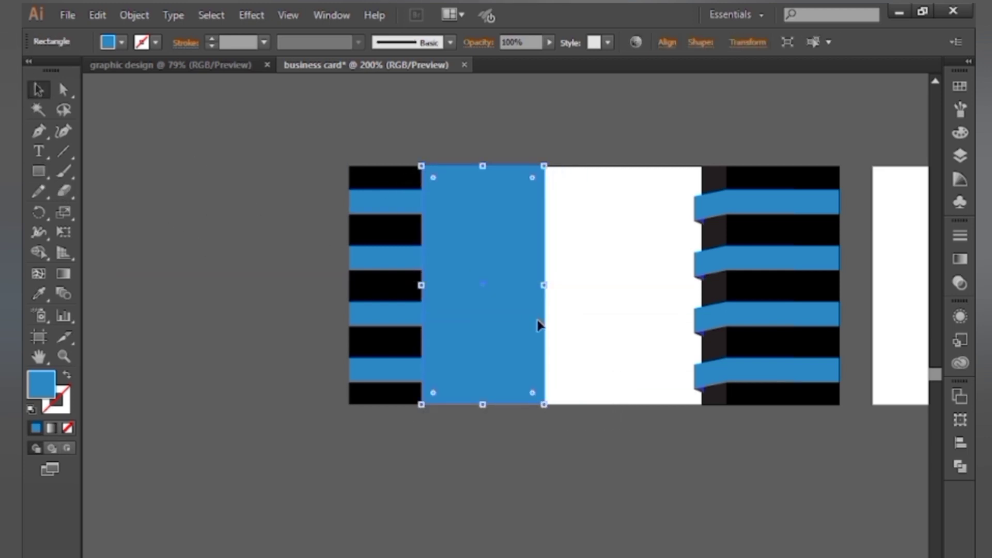
left_click_drag(290, 149, 485, 381)
right_click(416, 190)
left_click(466, 286)
left_click(288, 178)
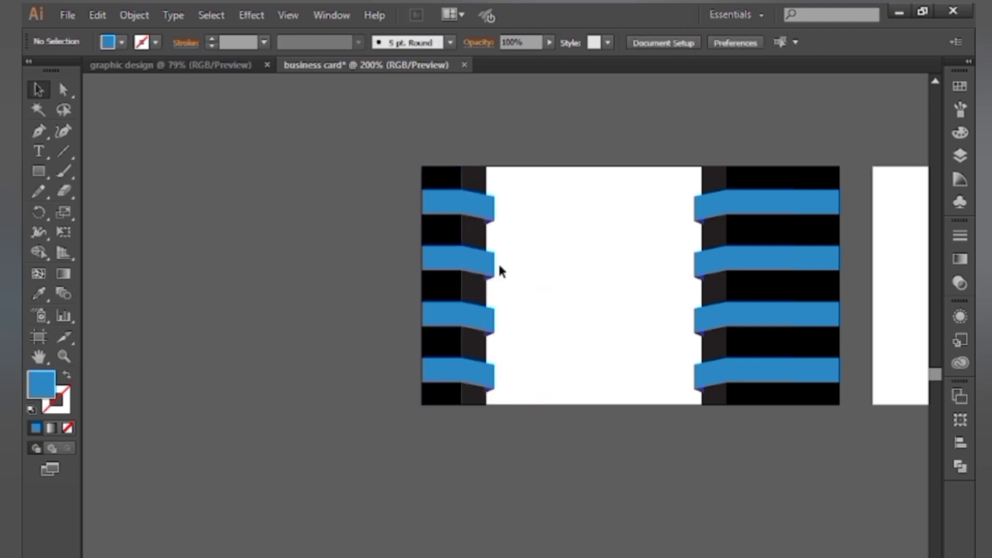
- Place a copy of the clipped left panel and ribbons along the left edge of the second card
left_click_drag(669, 329, 552, 319)
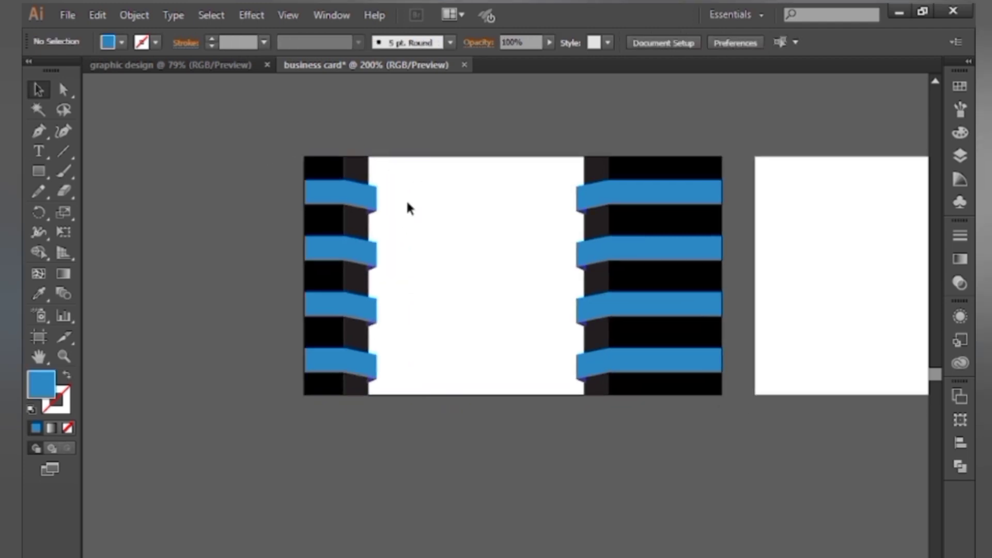
left_click_drag(763, 234, 628, 238)
left_click_drag(432, 233, 386, 206)
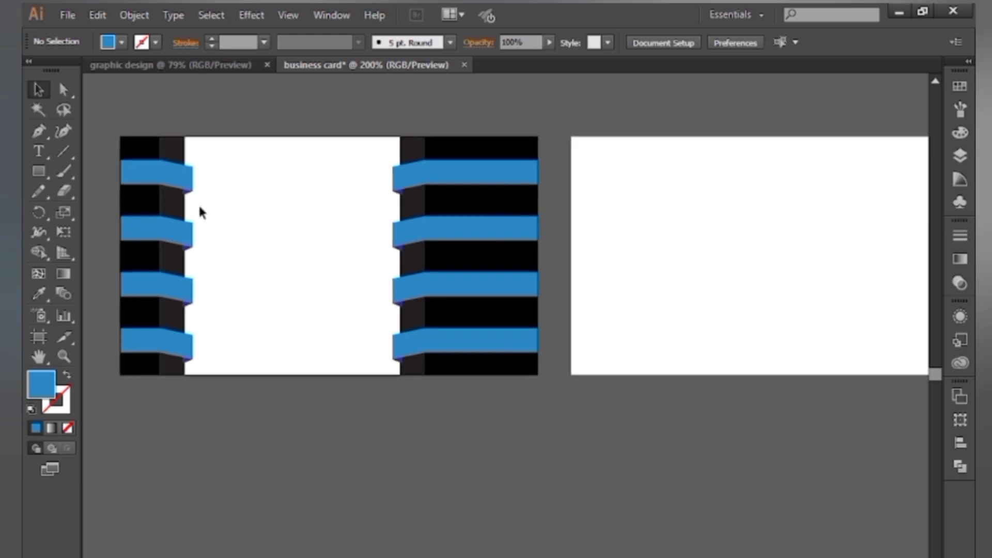
left_click_drag(173, 196, 631, 222)
left_click(576, 433)
left_click_drag(740, 405, 612, 354)
left_click_drag(497, 246, 449, 308)
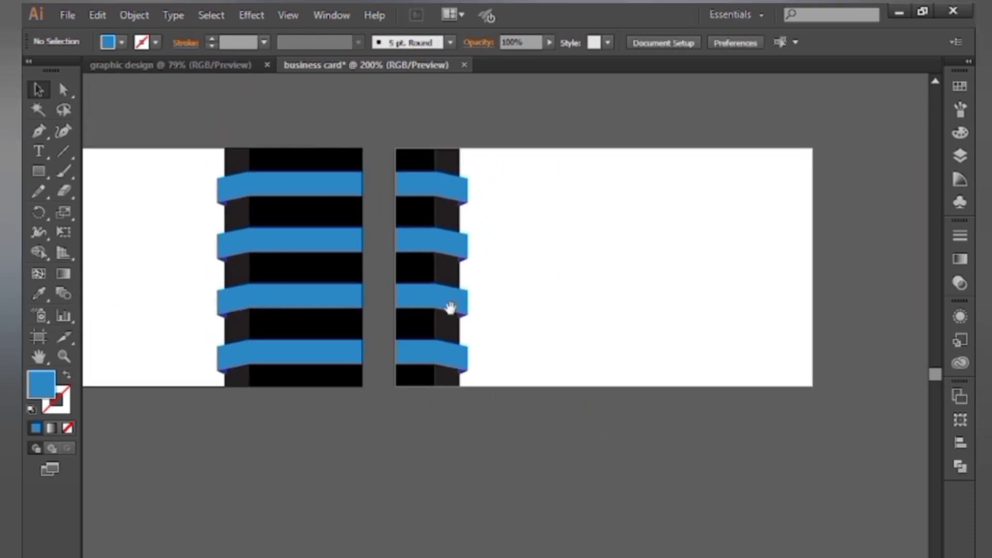
- Draw a full-height vertical strip at the second card's right edge and fill it with the panel's black
left_click(46, 171)
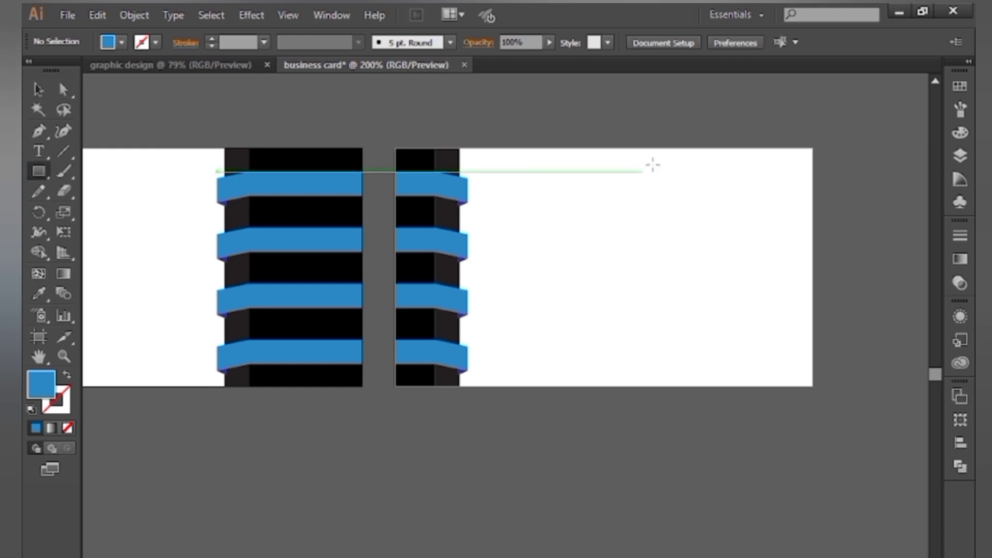
left_click_drag(813, 325, 813, 387)
left_click(39, 294)
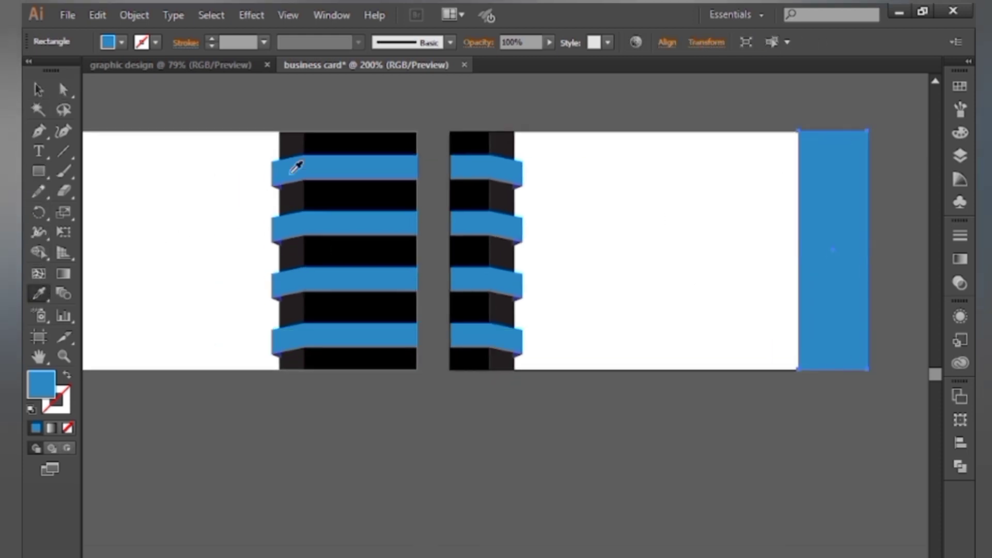
left_click(346, 142)
left_click(39, 89)
- Draw a rectangle covering the whole first card, fill it yellow and send it to the back
left_click(195, 137)
left_click_drag(195, 137, 533, 128)
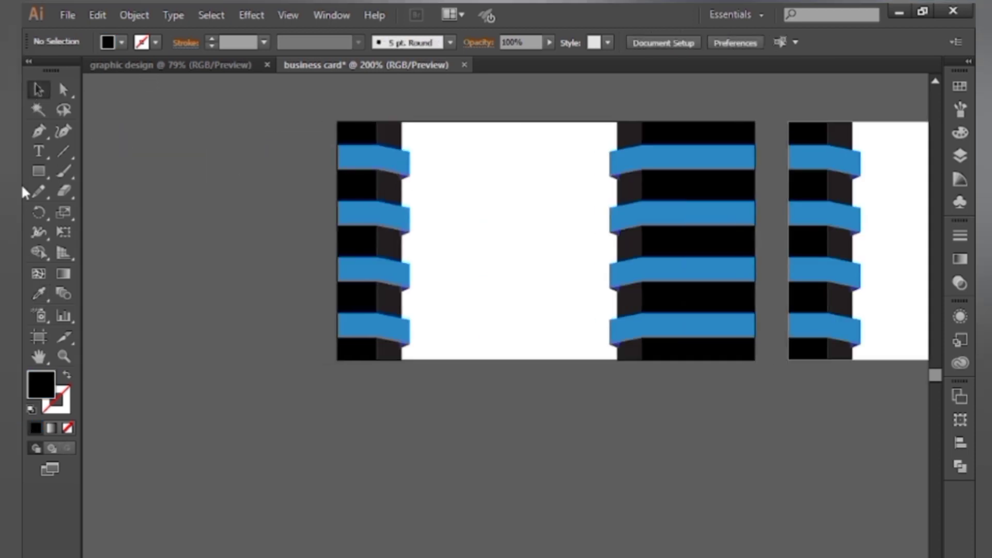
left_click(38, 171)
mouse_move(383, 137)
left_mouse_down()
mouse_move(256, 146)
mouse_move(505, 277)
mouse_move(636, 361)
mouse_move(631, 369)
left_mouse_up()
left_click(963, 88)
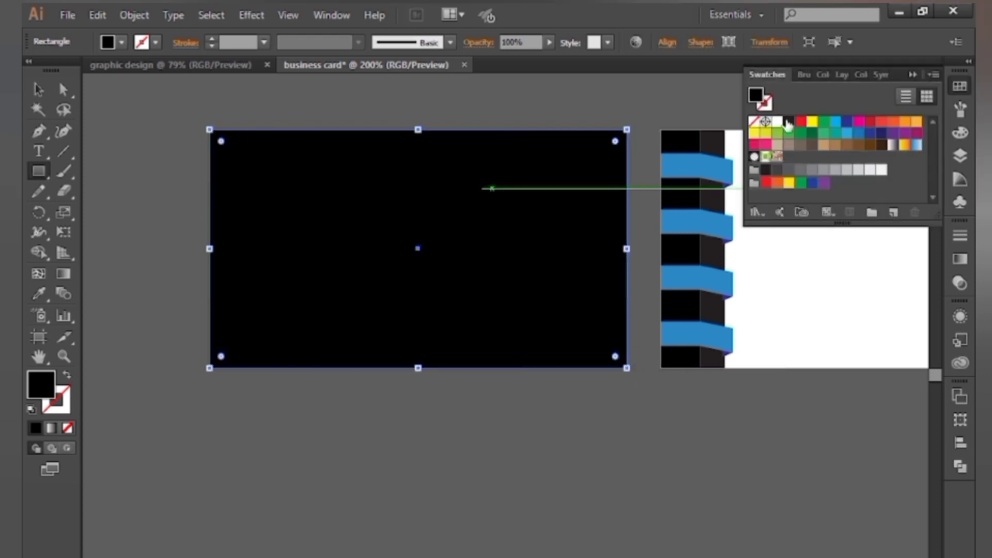
left_click(778, 122)
left_click(813, 122)
right_click(499, 164)
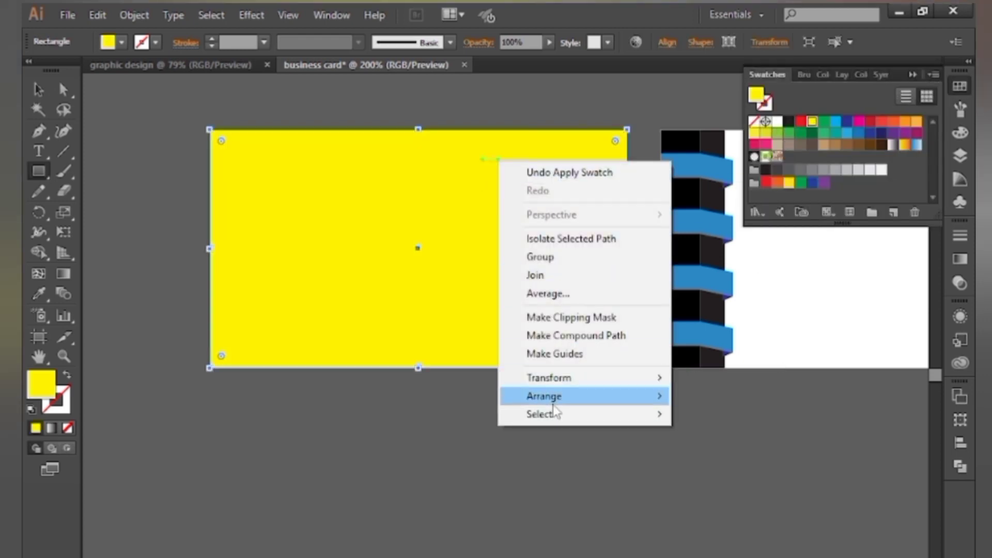
mouse_move(548, 396)
left_click(681, 451)
- Try grey and orange swatches on the first card's background rectangle and settle on a white fill
left_click(824, 171)
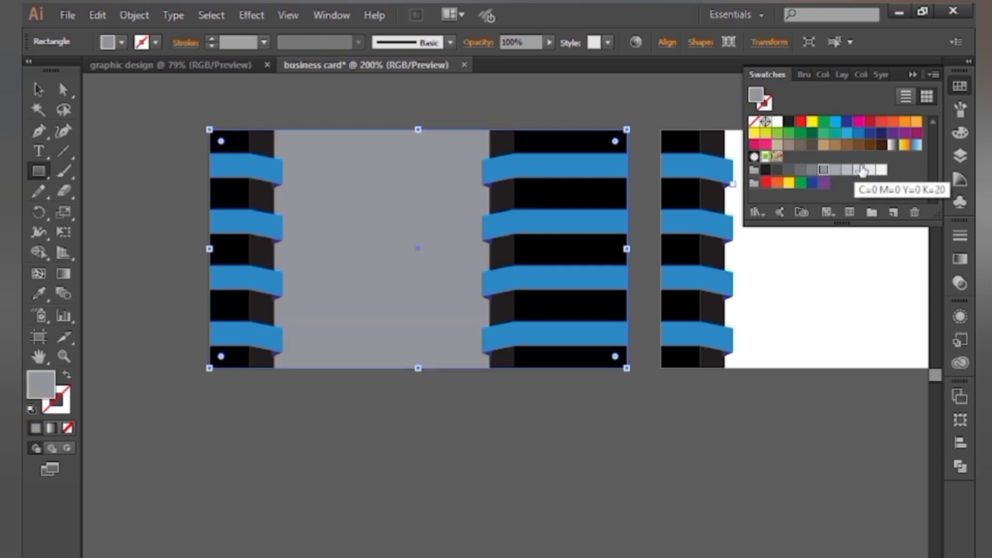
left_click(859, 170)
left_click(881, 170)
left_click(778, 122)
left_click(905, 145)
left_click(905, 122)
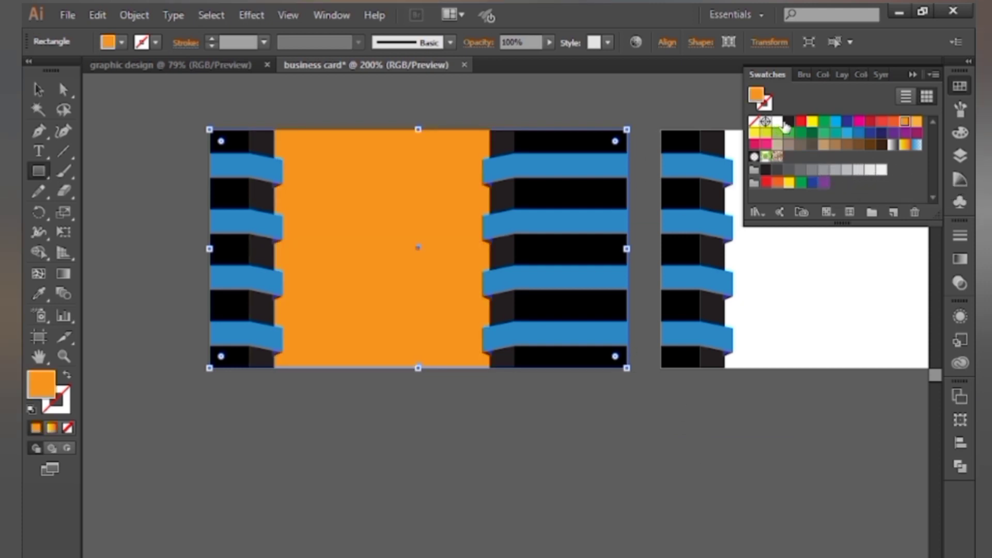
left_click(777, 122)
left_click(913, 75)
left_click(849, 97)
left_click(560, 344)
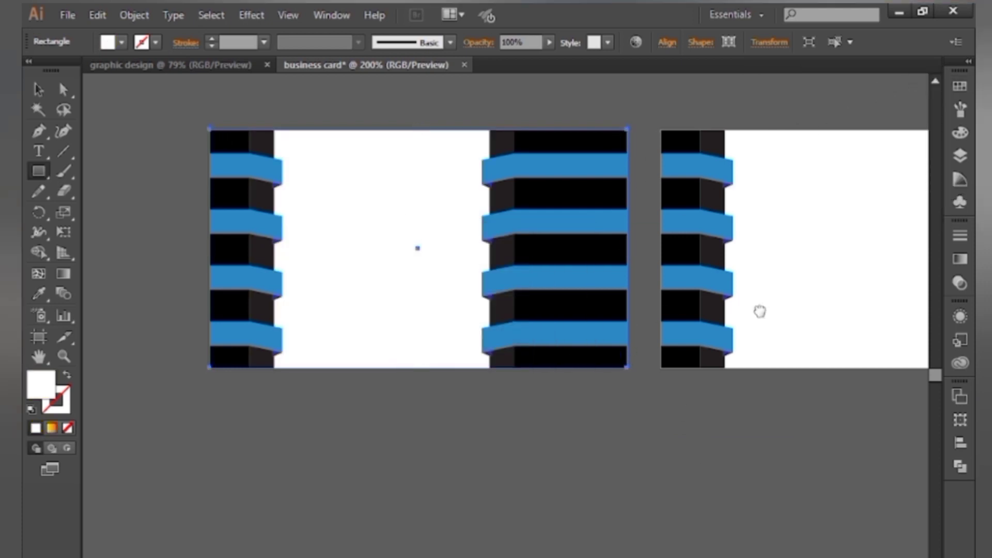
- Place a copy of the white background rectangle on the second card behind its artwork
left_click_drag(762, 310, 623, 302)
left_click(40, 89)
left_click_drag(491, 269, 408, 255)
left_click_drag(270, 254, 682, 259)
left_click(640, 437)
left_click_drag(565, 384, 511, 391)
left_click(739, 305)
left_click(740, 380)
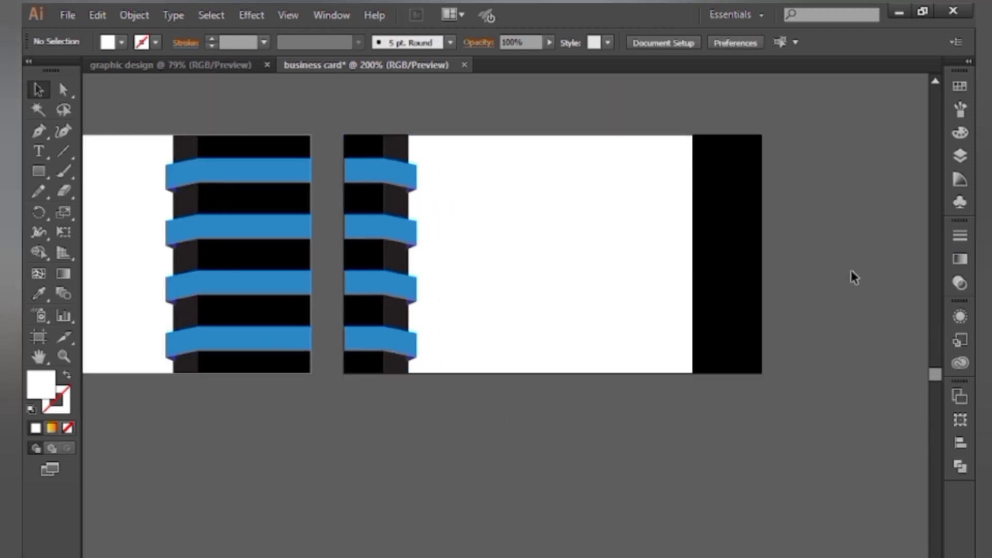
- Open the file qr scn.ai and bring its QR code into the business card document's second card
left_click(68, 14)
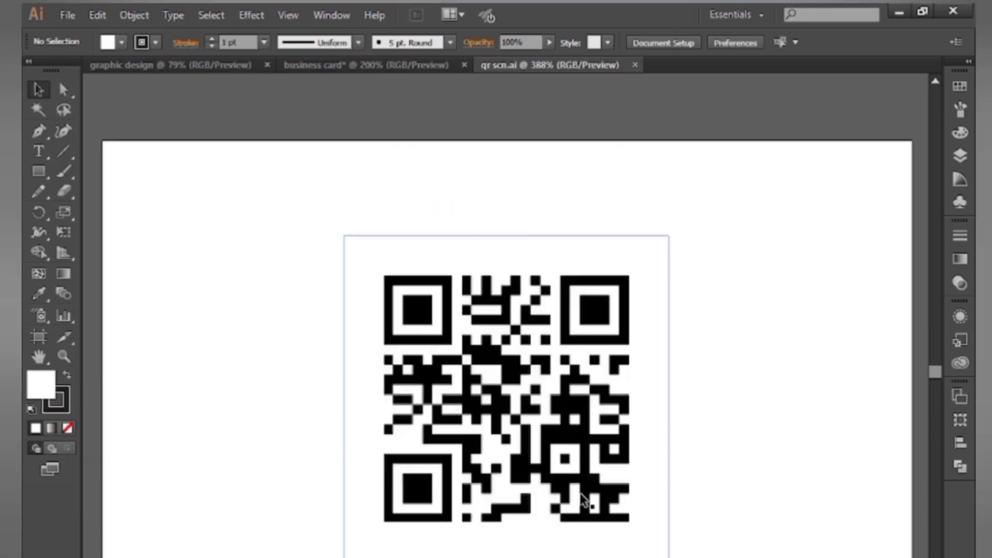
left_click(567, 500)
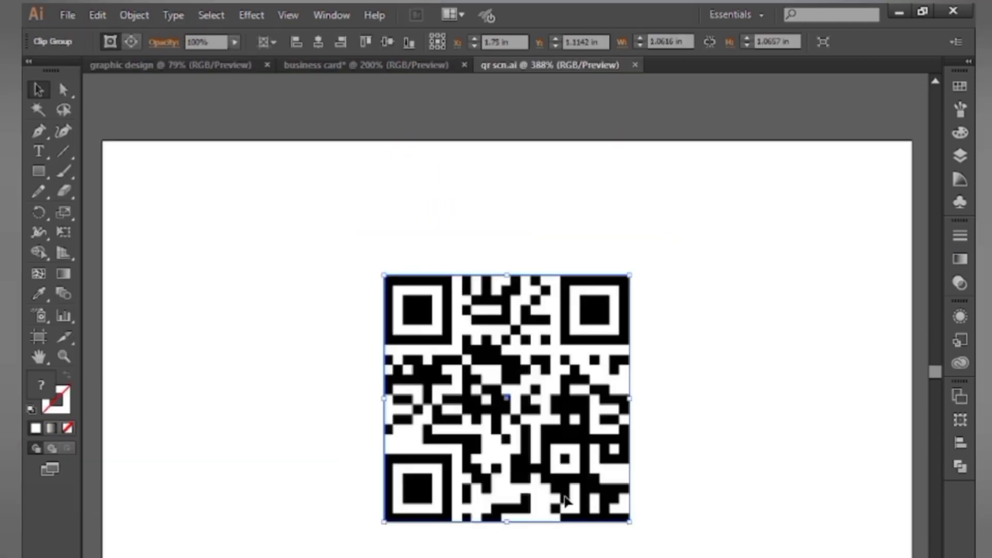
left_click_drag(567, 501, 376, 65)
left_click_drag(718, 329, 719, 328)
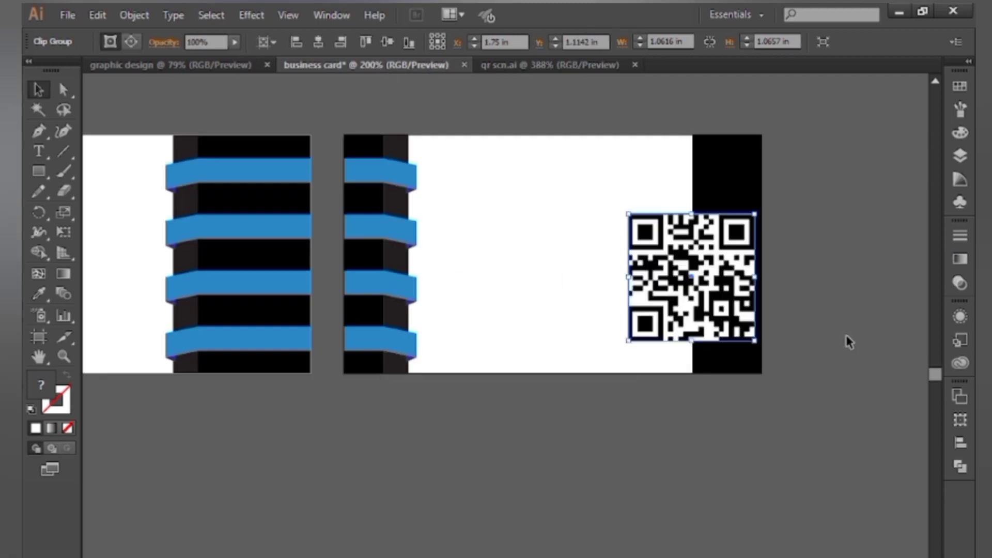
- Widen the second card's black strip by extending its inner edge toward the card's centre
key("ctrl+plus")
key("ctrl+plus")
left_click_drag(861, 290, 694, 469)
left_click(788, 220)
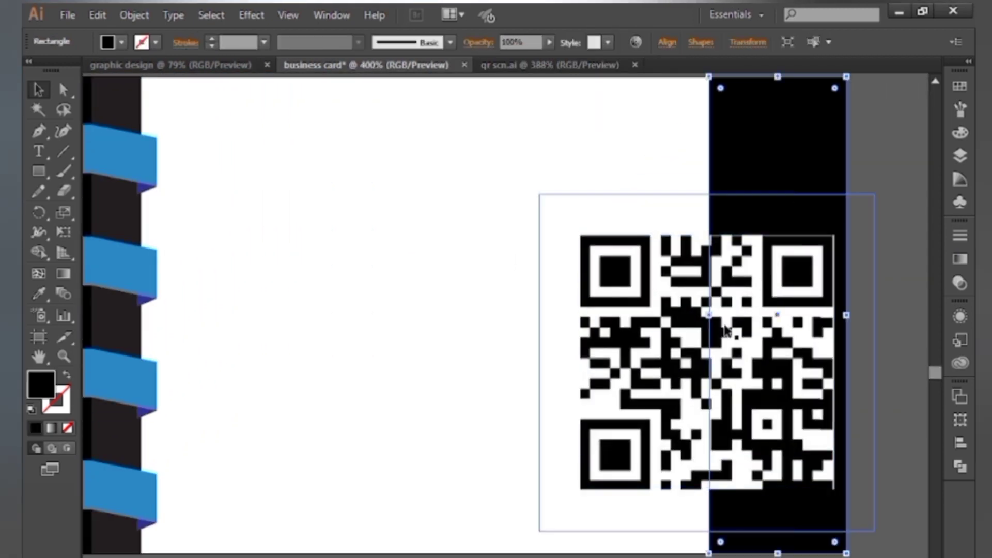
left_click_drag(709, 314, 685, 316)
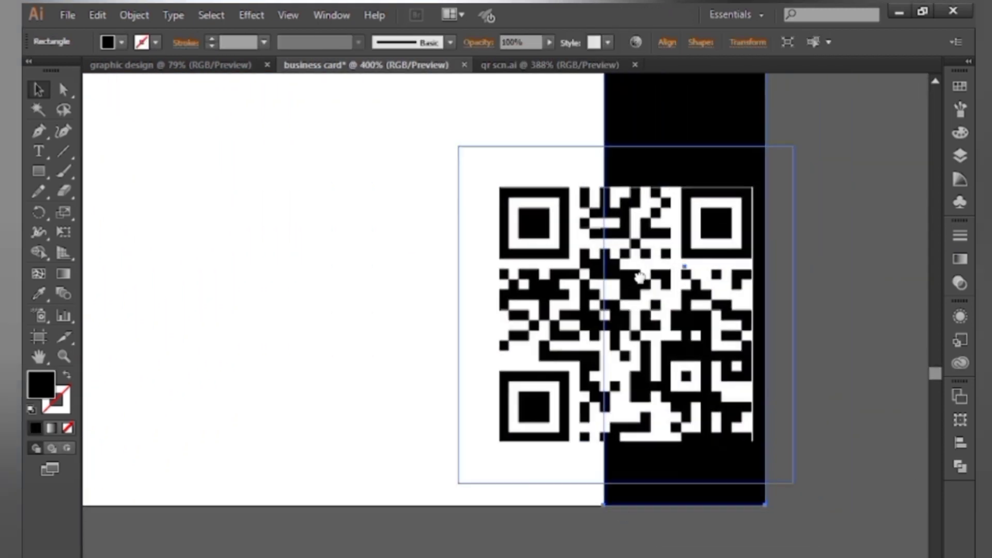
- Scale the QR code down to about 0.4 in wide and place it in the lower half of the black strip
left_click(747, 435)
left_click_drag(753, 443, 674, 361)
left_click_drag(637, 331, 691, 388)
- Draw a rectangle spanning the black strip's width around the QR code and arrange it behind the code
left_click(39, 171)
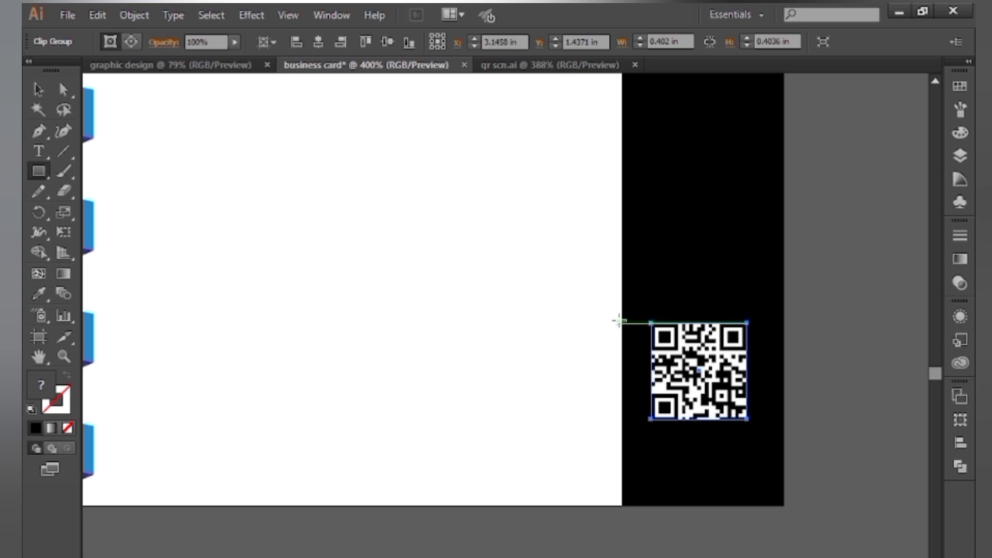
left_click_drag(619, 322, 784, 452)
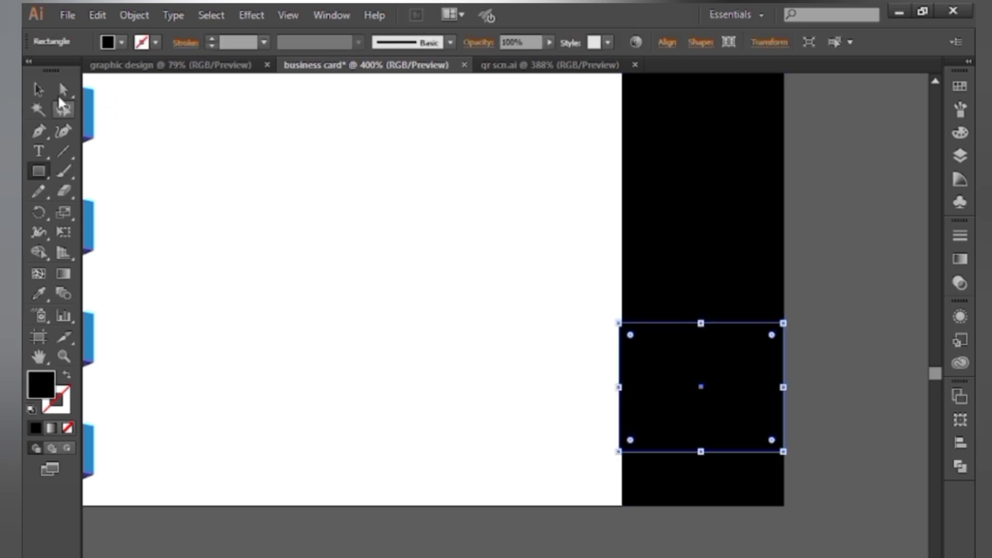
left_click(39, 90)
left_click_drag(700, 342, 459, 341)
right_click(681, 341)
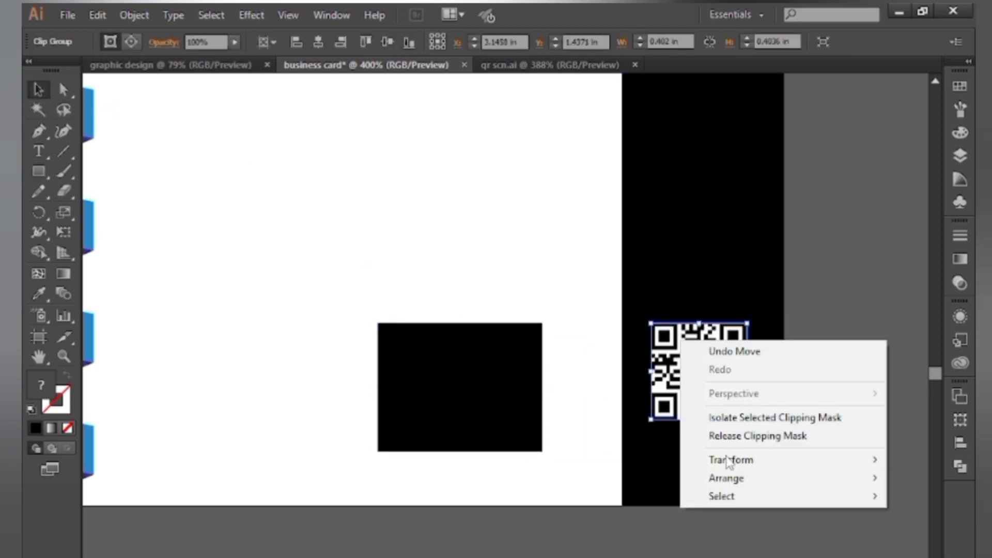
mouse_move(745, 478)
left_click(543, 472)
left_click_drag(485, 374, 727, 363)
- Fill the rectangle behind the QR code with the ribbon blue and centre the code on it
key("space")
left_click_drag(614, 311, 765, 250)
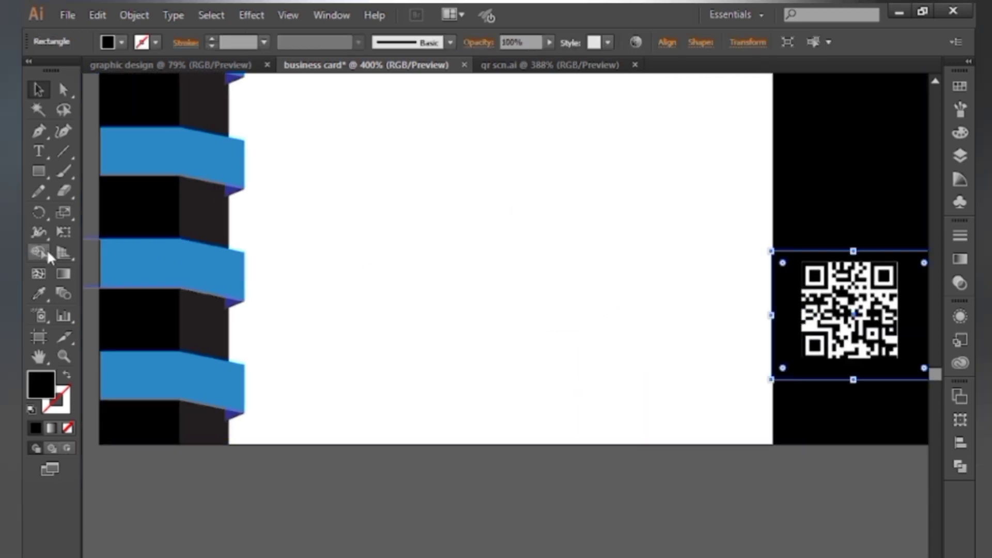
left_click(38, 294)
left_click(222, 259)
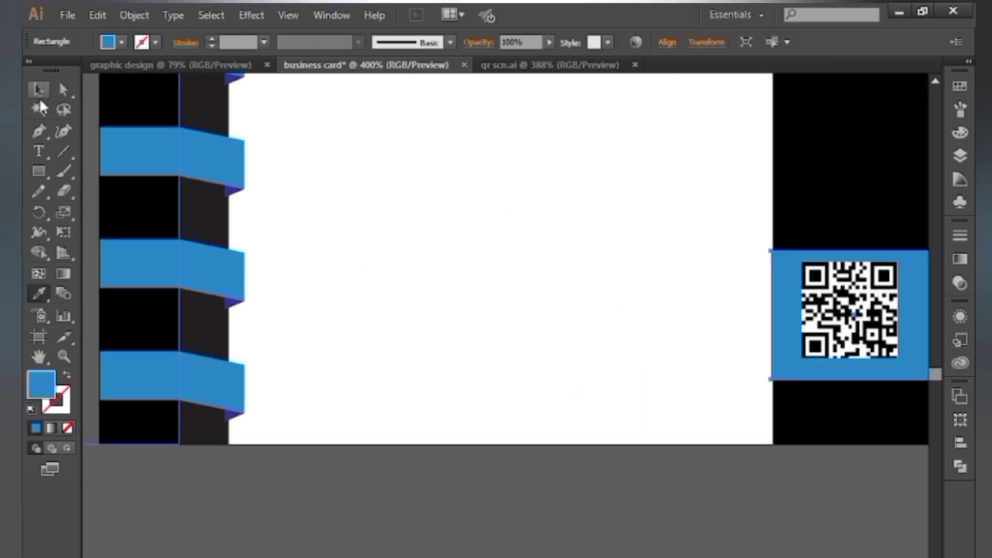
left_click(39, 94)
left_click(340, 545)
key("space")
left_click_drag(322, 531, 56, 503)
left_click(617, 293)
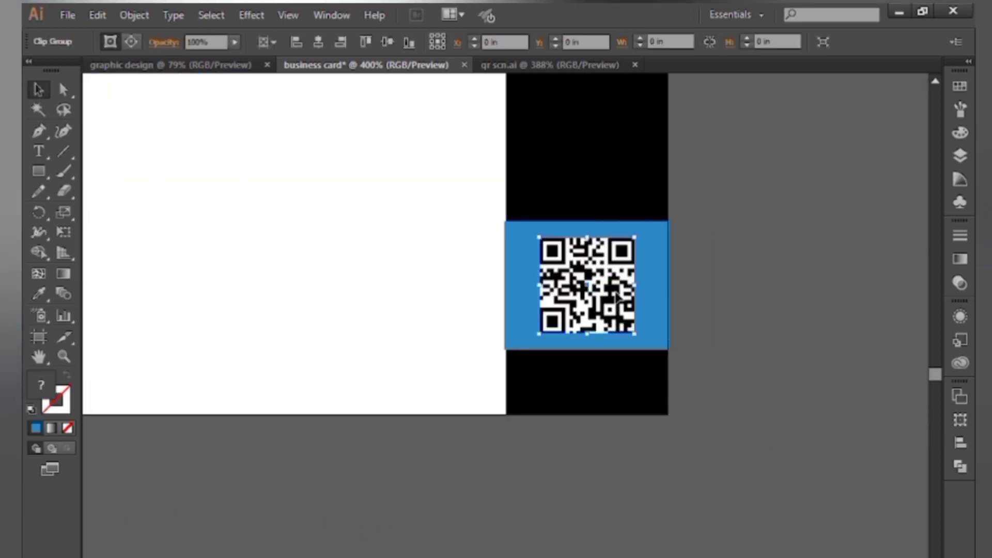
- Enlarge the QR code slightly within its blue rectangle
left_click(711, 354)
key("ctrl+minus")
key("ctrl+minus")
key("ctrl+minus")
key("ctrl+minus")
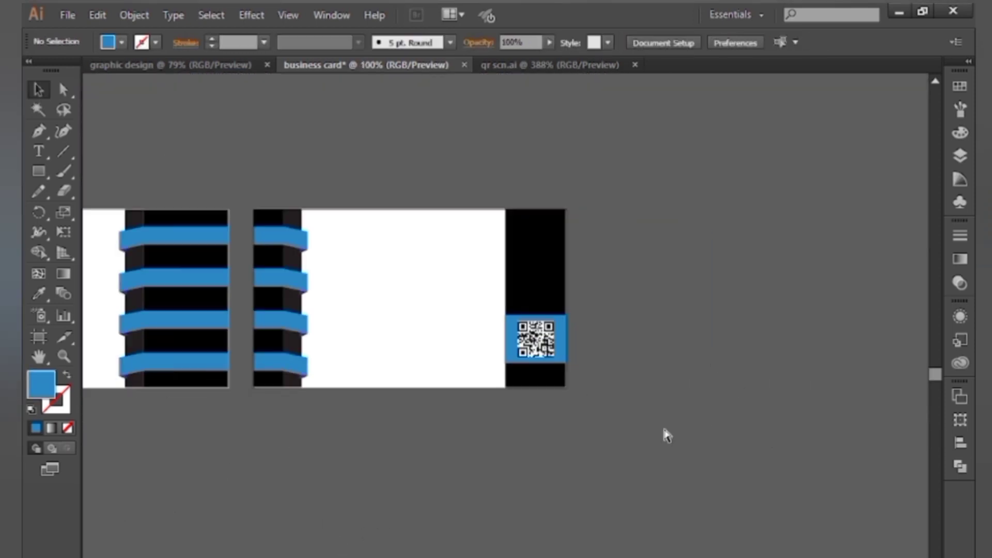
key("space")
left_click_drag(508, 432, 679, 428)
left_click(704, 357)
key("ctrl+plus")
key("ctrl+plus")
key("ctrl+plus")
key("ctrl+plus")
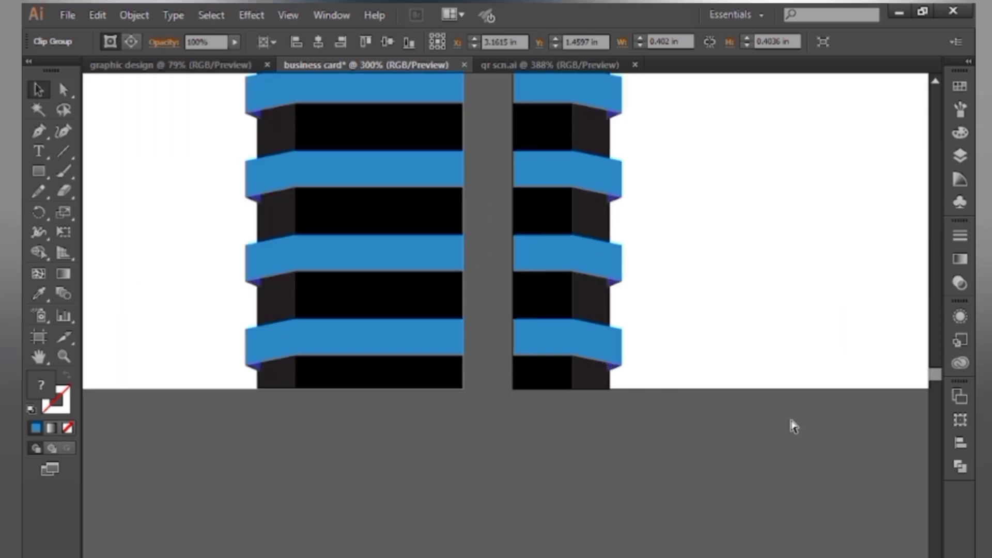
key("space")
left_click_drag(820, 369, 339, 426)
left_click_drag(833, 372, 841, 395)
left_click(659, 490)
key("space")
left_click_drag(535, 491, 671, 473)
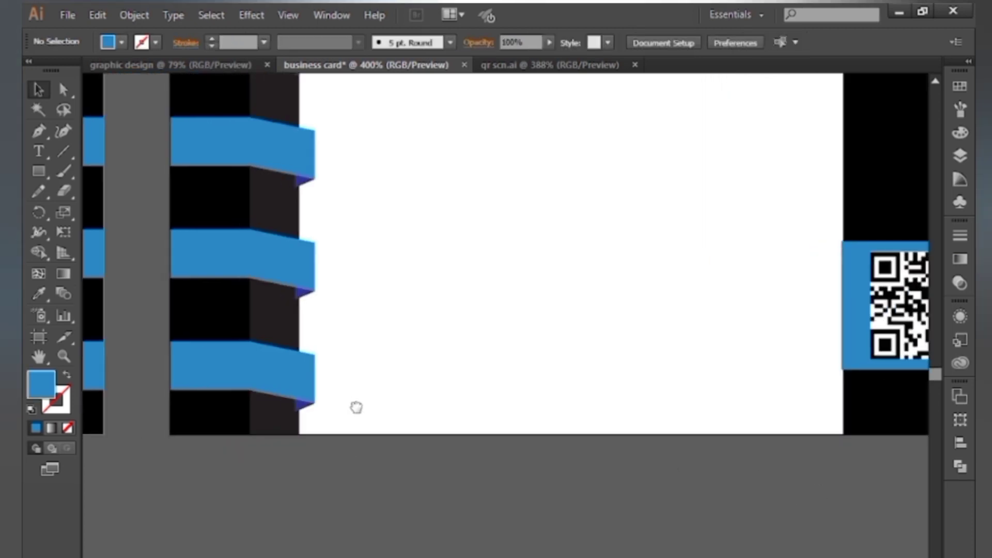
- Move the concentric hexagon logo from above the artboards down to the first card's top edge
left_click_drag(479, 290, 542, 378)
left_click_drag(580, 348, 512, 374)
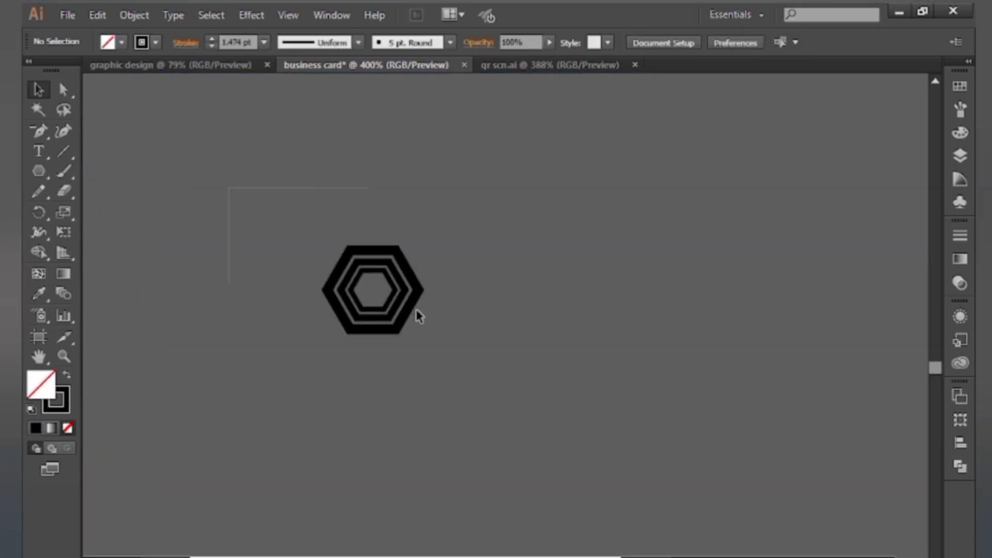
left_click(416, 309)
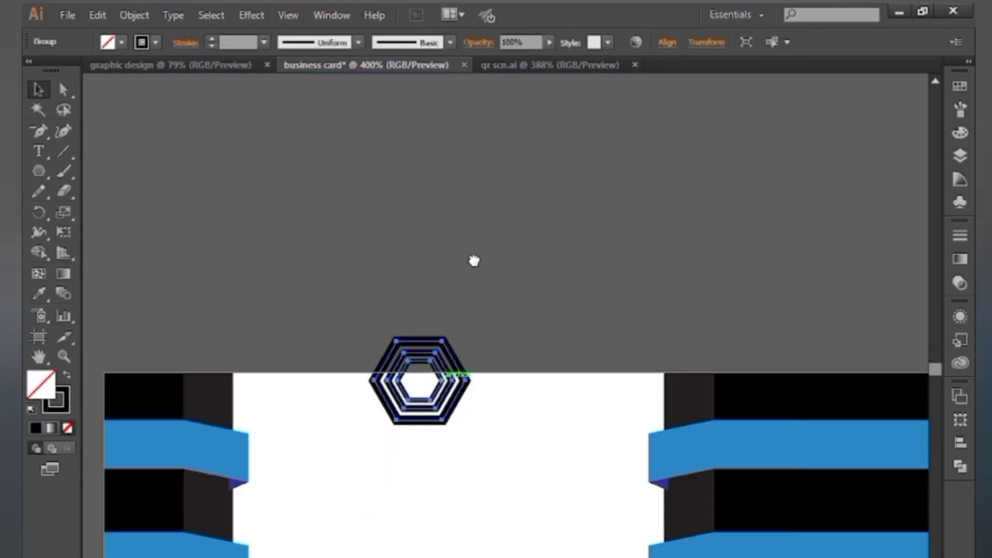
scroll(471, 336, "down", 3)
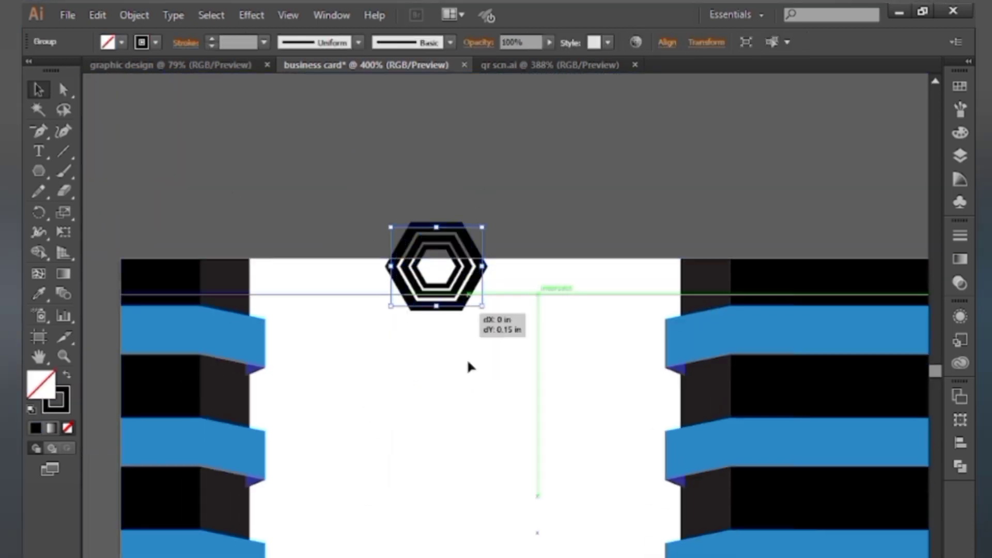
- Undo the accidental change and lock the first card's white background rectangle
left_click(479, 460)
key("ctrl+z")
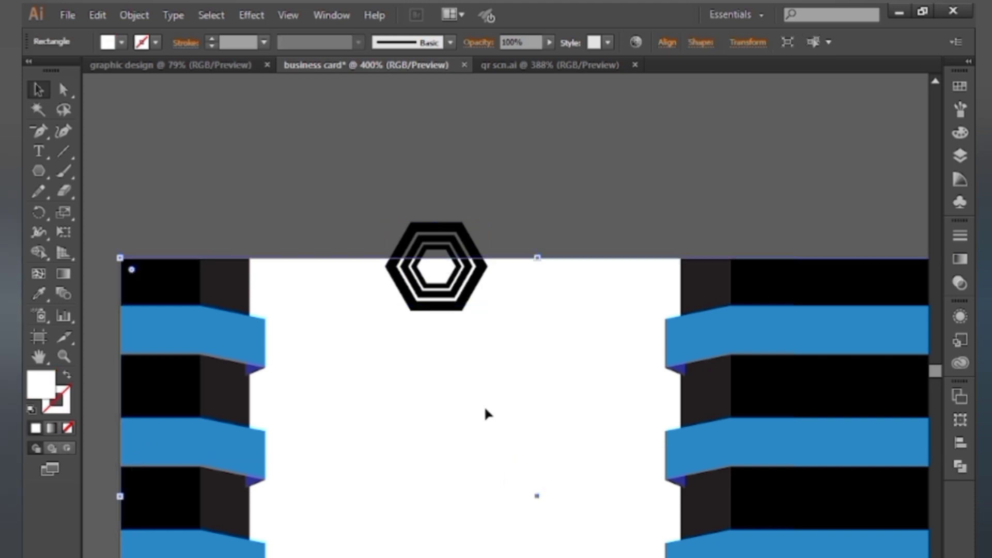
key("ctrl+2")
- Move the hexagon logo into the upper middle of the first card's white area and enlarge it slightly
left_click_drag(412, 312, 426, 493)
left_click_drag(487, 440, 532, 216)
left_click_drag(539, 264, 562, 284)
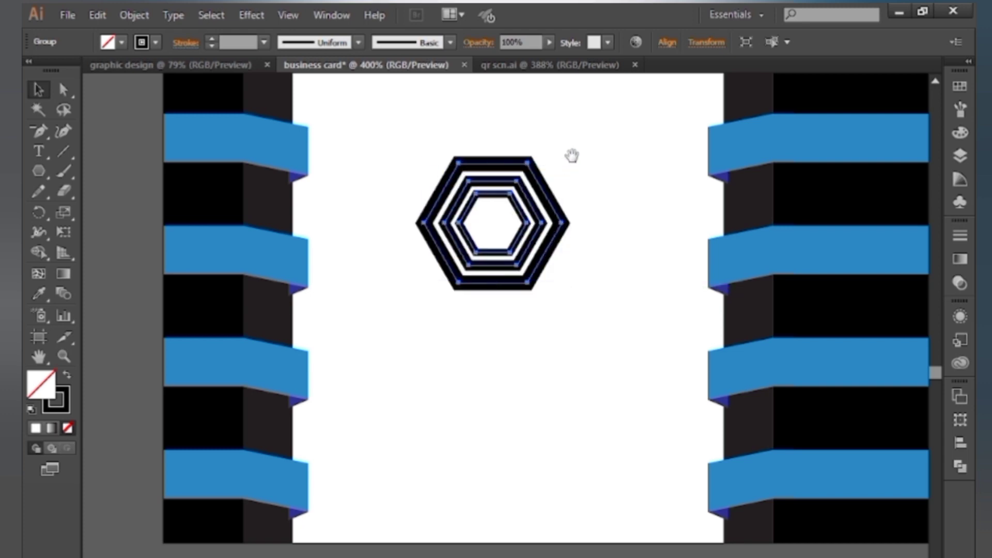
scroll(523, 295, "up", 3)
left_click_drag(555, 378, 535, 358)
scroll(516, 471, "down", 4)
- Add the text "logo name" below the hexagon logo on the first card and set it in all caps
left_click(39, 151)
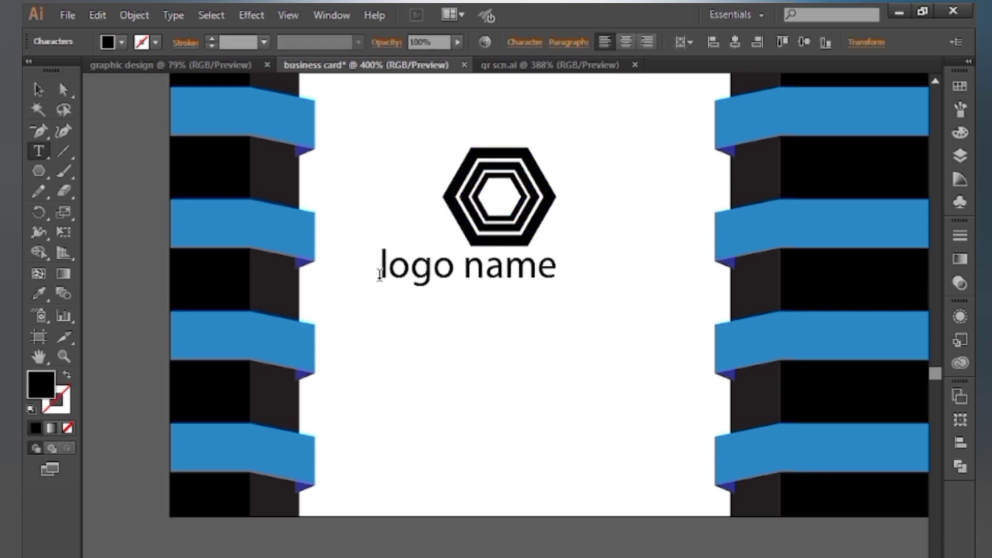
left_click(38, 90)
left_click(523, 43)
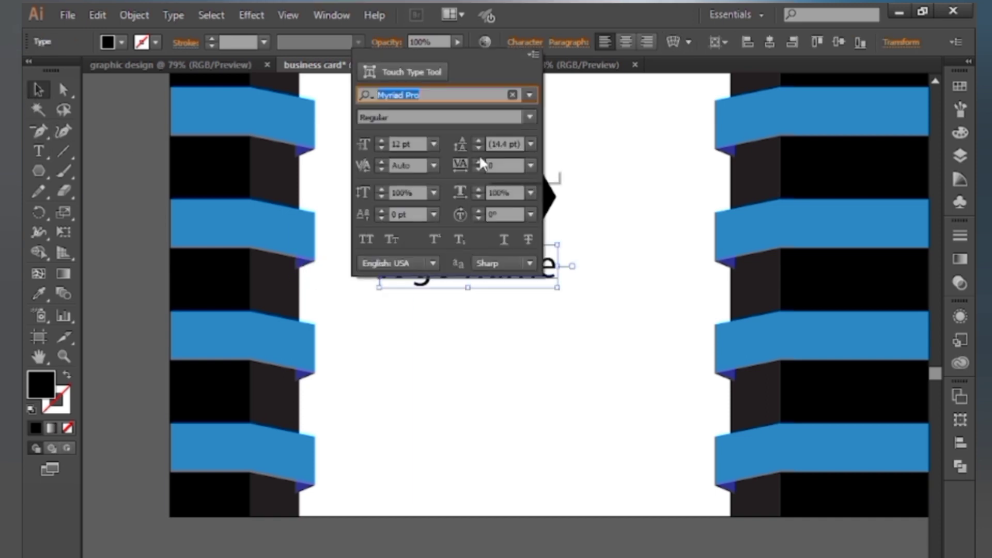
left_click(361, 243)
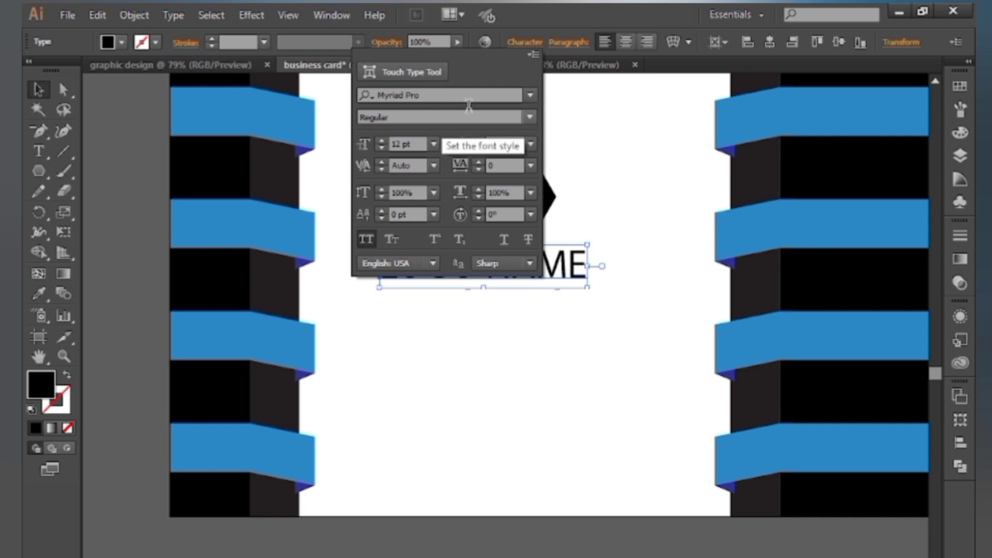
- Set the logo name in Franklin Gothic Heavy and centre it under the hexagon logo
left_click(531, 94)
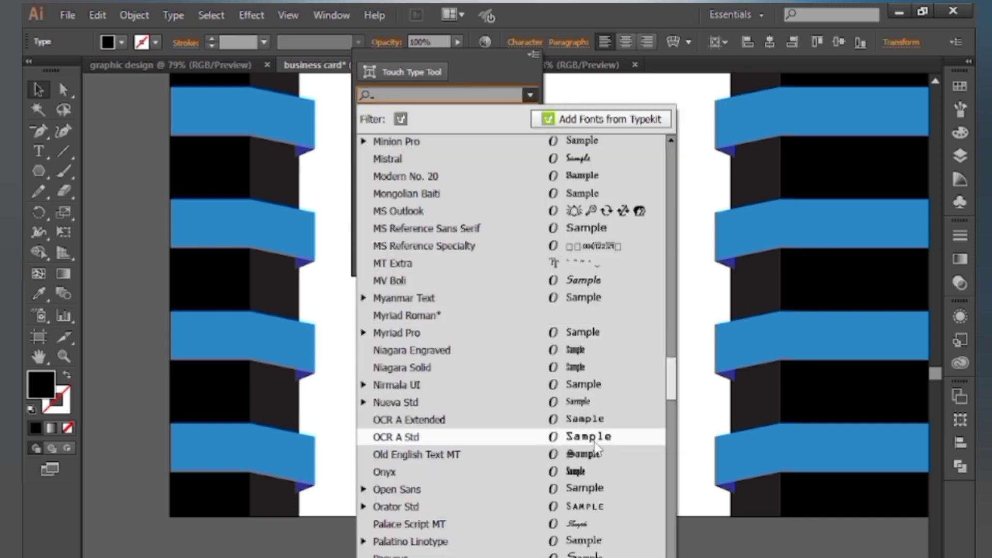
left_click_drag(672, 383, 688, 283)
left_click(609, 182)
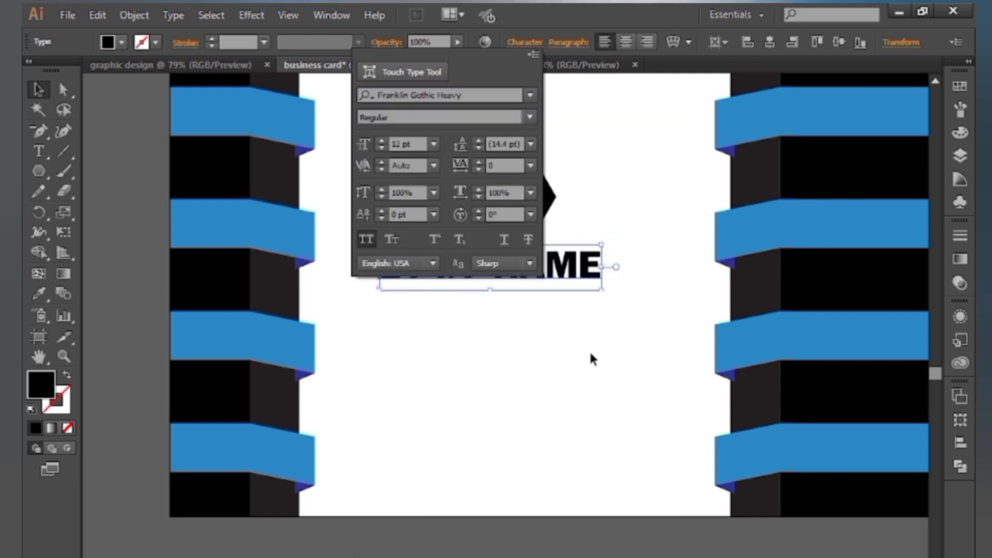
left_click(590, 353)
left_click_drag(559, 271, 567, 281)
left_click_drag(535, 408, 548, 367)
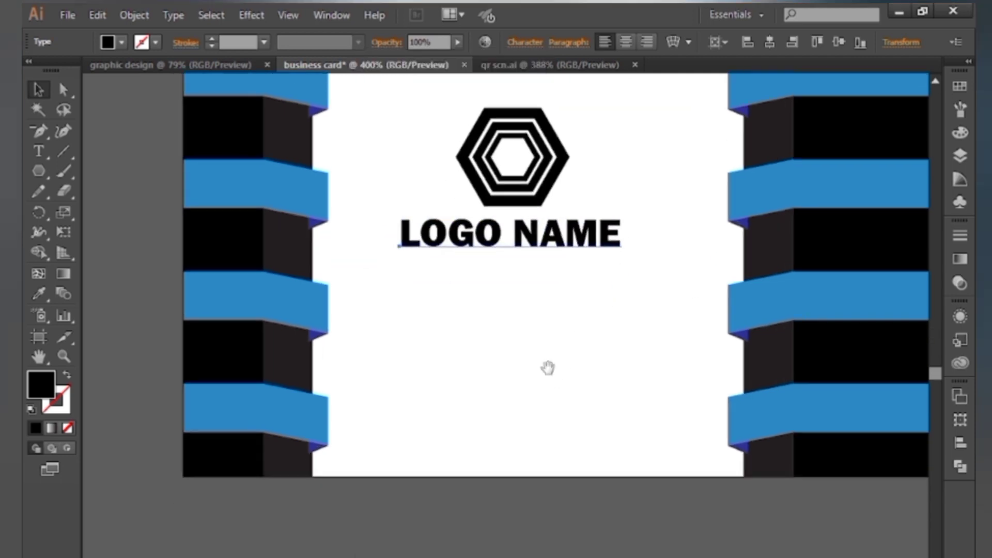
- Add the text "tagline here" below the logo name and turn off its all-caps setting
left_click(40, 151)
left_click(389, 295)
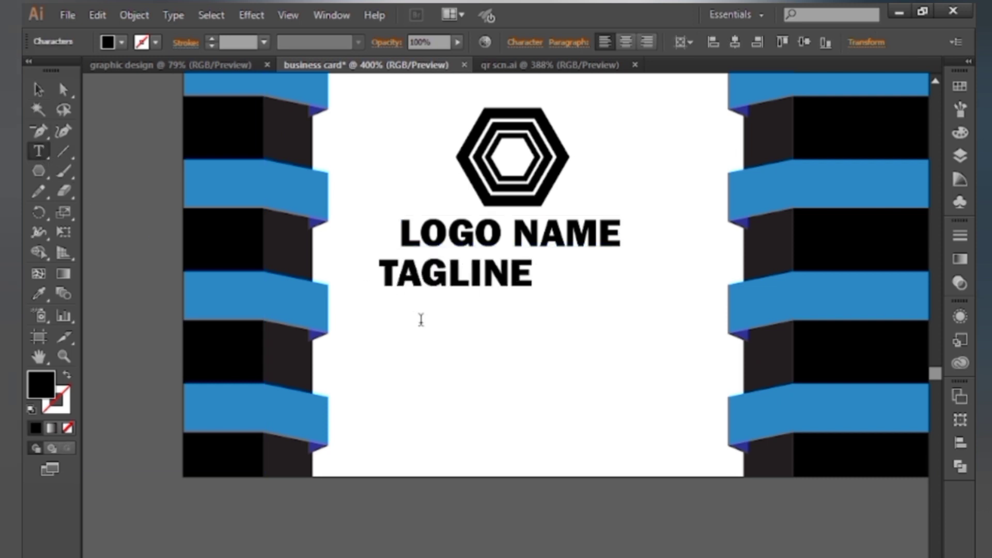
type("TAGLINE HERE")
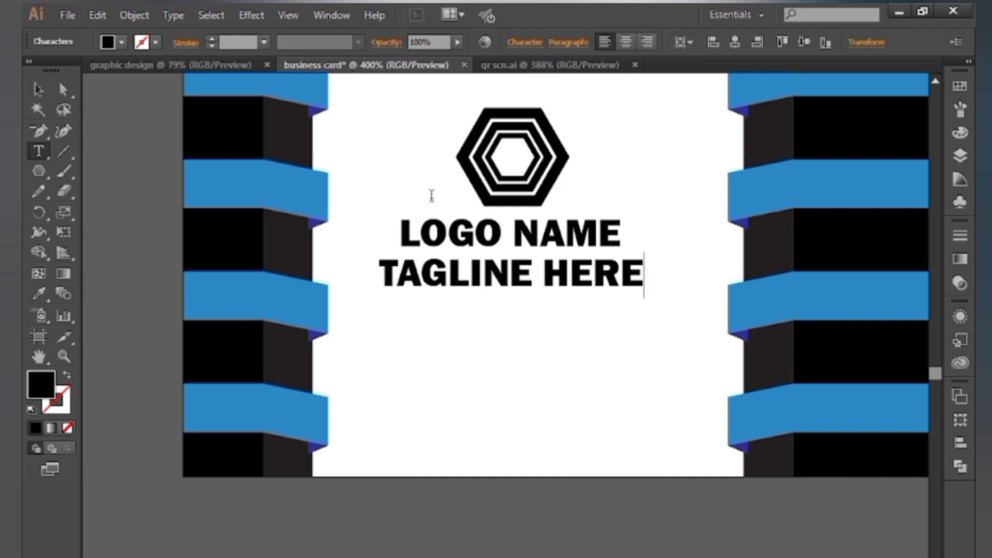
left_click(530, 43)
left_click(37, 85)
left_click(525, 42)
left_click(368, 235)
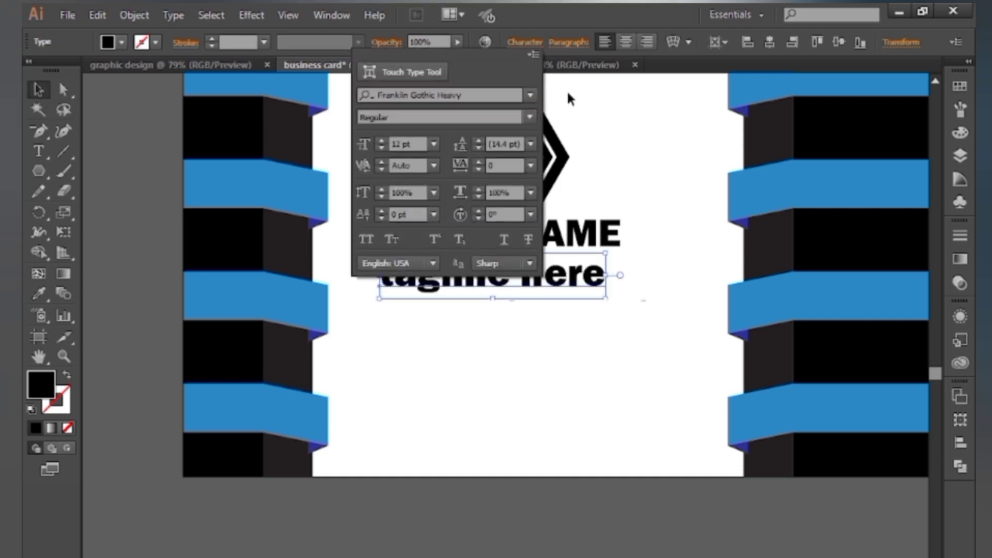
- Set the tagline in Franklin Gothic Book and centre it directly beneath the logo name
left_click(530, 95)
left_click(581, 280)
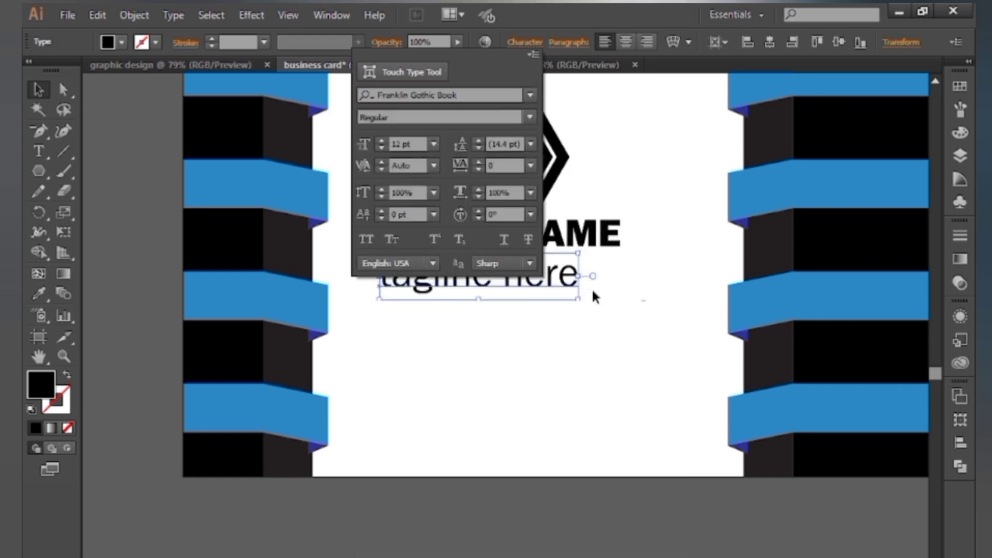
left_click_drag(550, 287, 579, 279)
left_click_drag(601, 312, 326, 300)
key("Left")
key("Left")
key("ctrl+minus")
key("ctrl+minus")
left_click(269, 263)
left_click_drag(329, 341, 336, 338)
- Copy all the contact lines and their icons from the new business card icons.ai document onto the second card's white area
left_click(641, 156)
left_click_drag(689, 240, 643, 215)
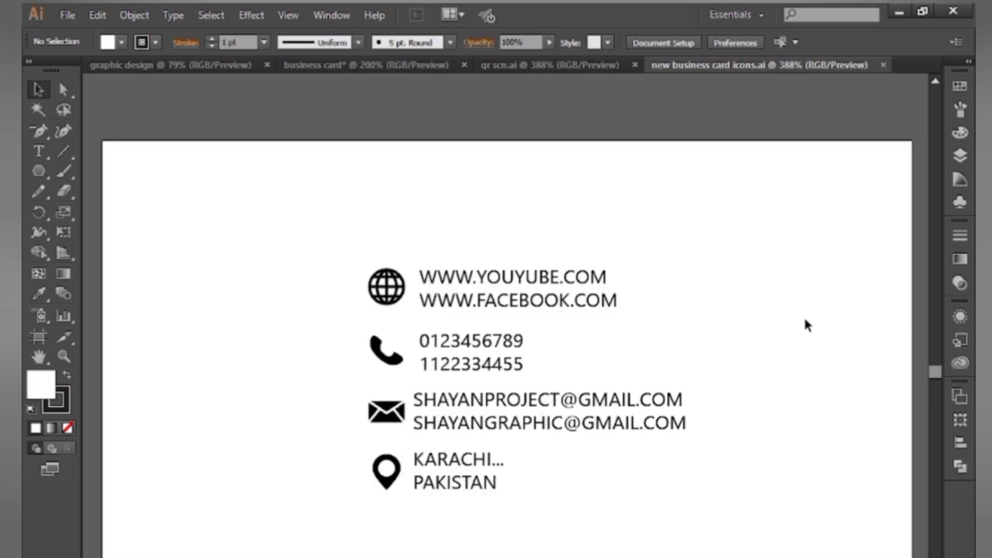
left_click_drag(267, 217, 706, 555)
left_click_drag(628, 416, 453, 136)
left_click_drag(803, 340, 584, 338)
left_click(529, 428)
left_click_drag(345, 423, 555, 408)
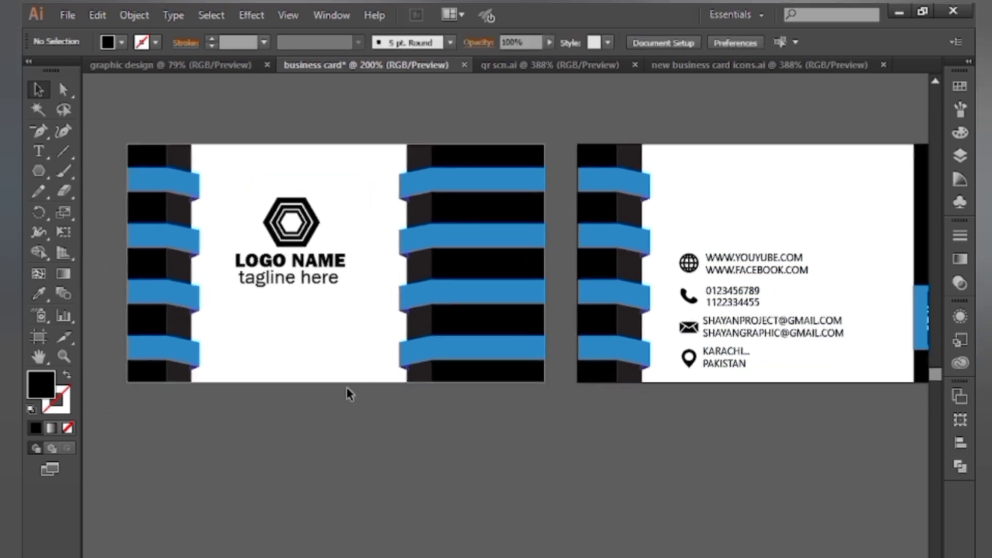
- Move the hexagon, logo name and tagline together to the middle of the first card's white area and enlarge them slightly
left_click_drag(234, 203, 359, 306)
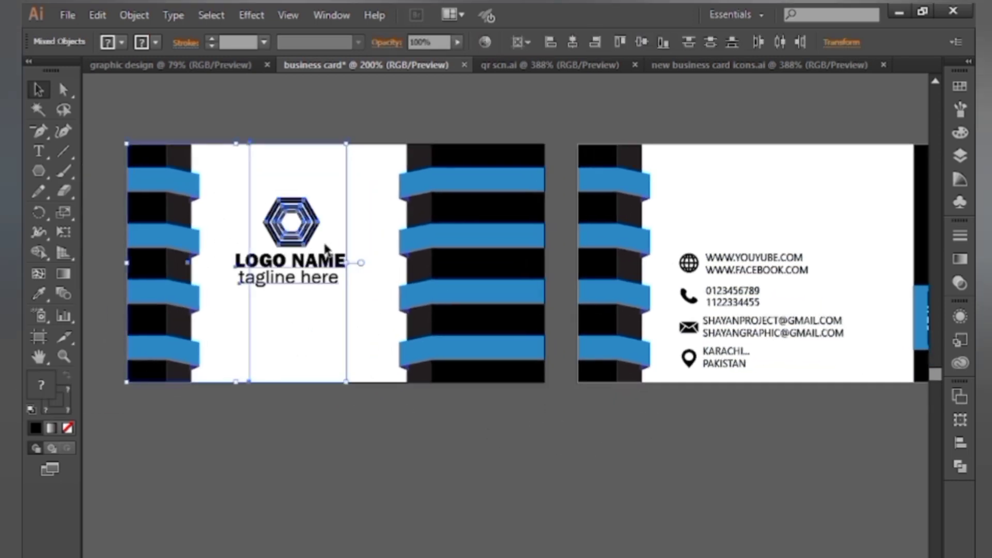
left_click(305, 347)
left_click(295, 230)
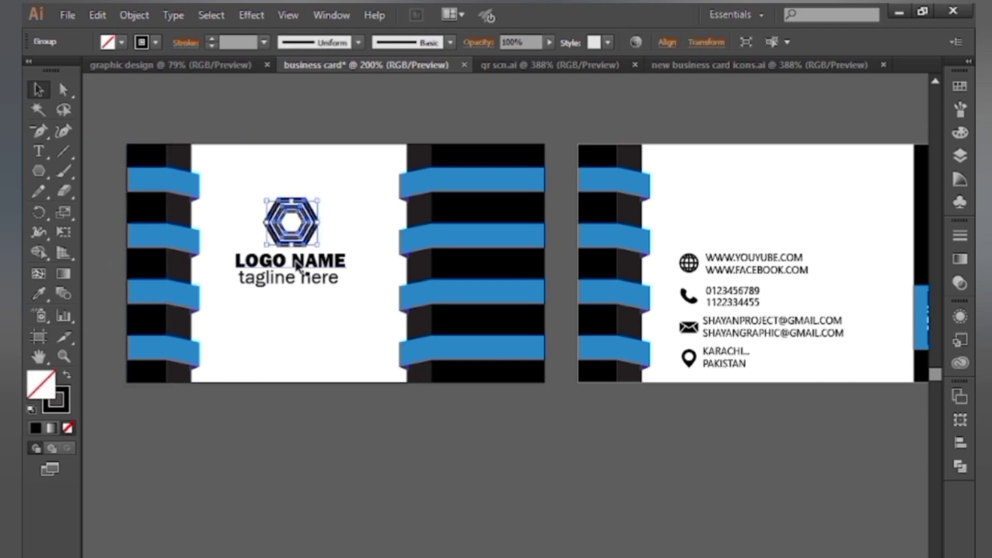
left_click(297, 265, "shift")
left_click(313, 278, "shift")
left_click_drag(311, 223, 309, 244)
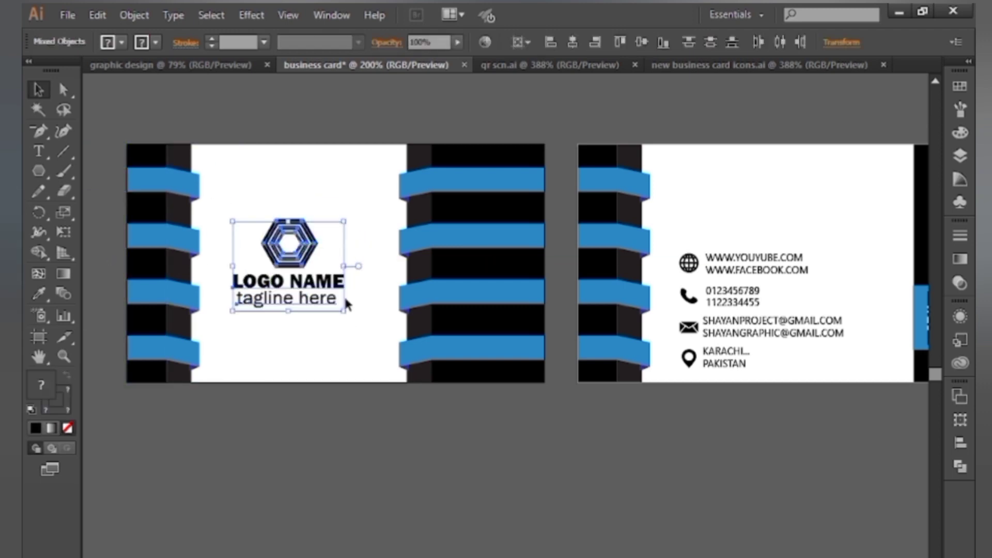
left_click_drag(347, 311, 356, 325)
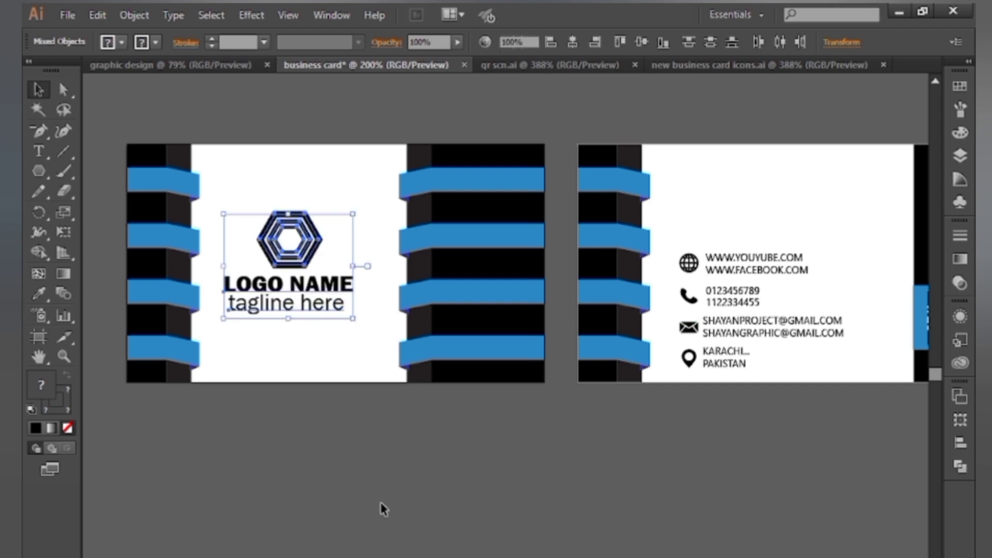
left_click(384, 510)
- Undo the accidental shift of the second card's white background rectangle and lock that rectangle
left_click_drag(487, 508, 392, 471)
left_click_drag(574, 440, 520, 438)
left_click(578, 268)
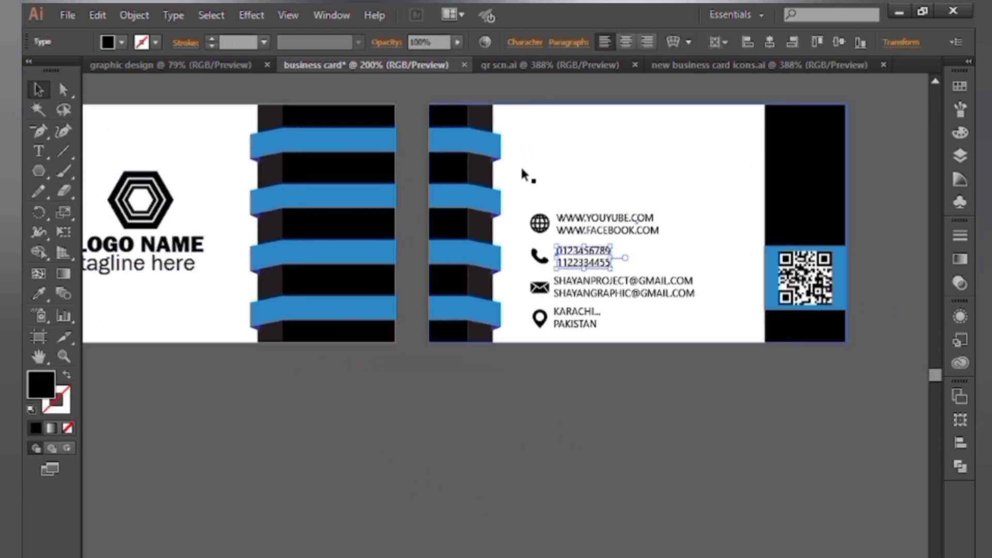
left_click_drag(513, 188, 581, 293)
key("ctrl+a")
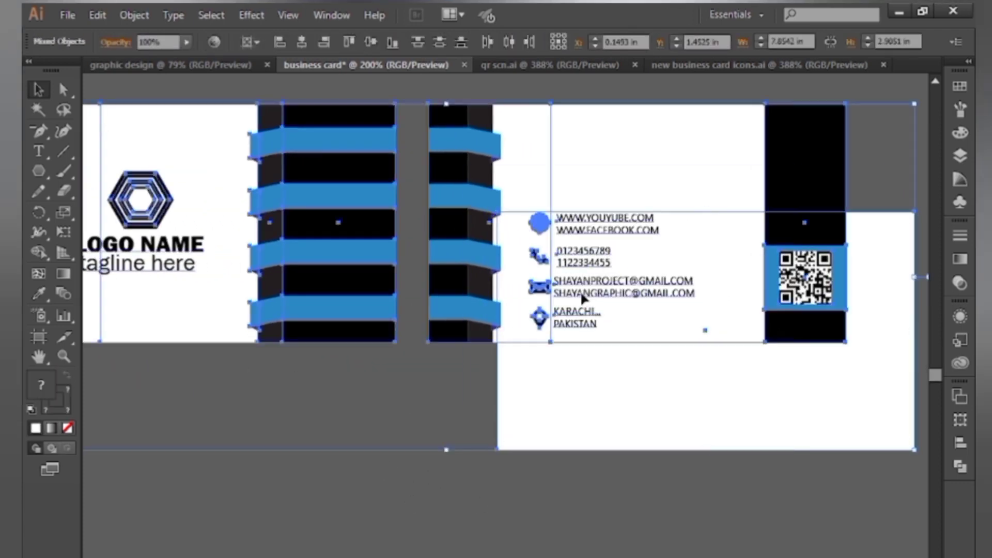
key("ctrl+z")
left_click(591, 416)
left_click(599, 135)
key("ctrl+2")
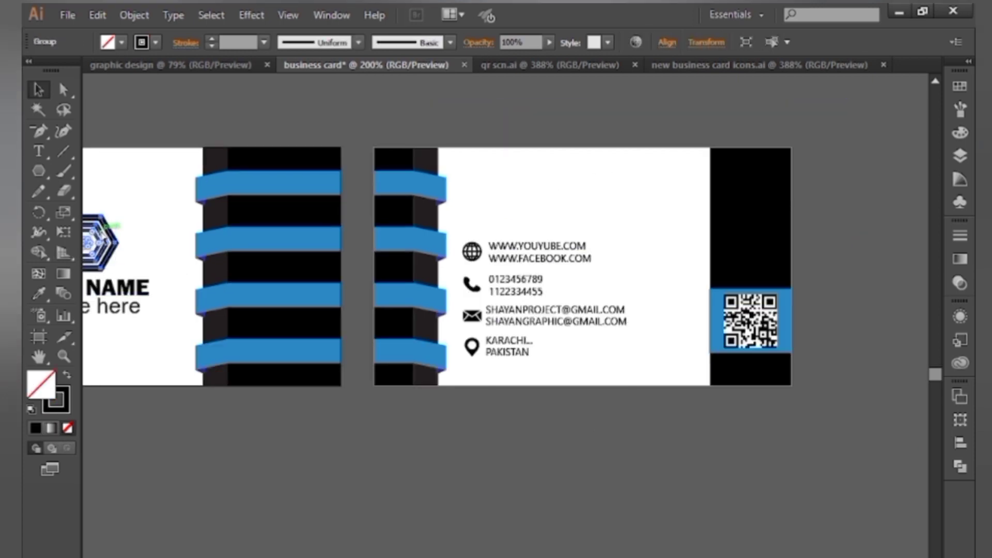
- Copy the hexagon logo above the QR code in the second card's black strip and make the copy's stroke white
left_click_drag(109, 227, 770, 194)
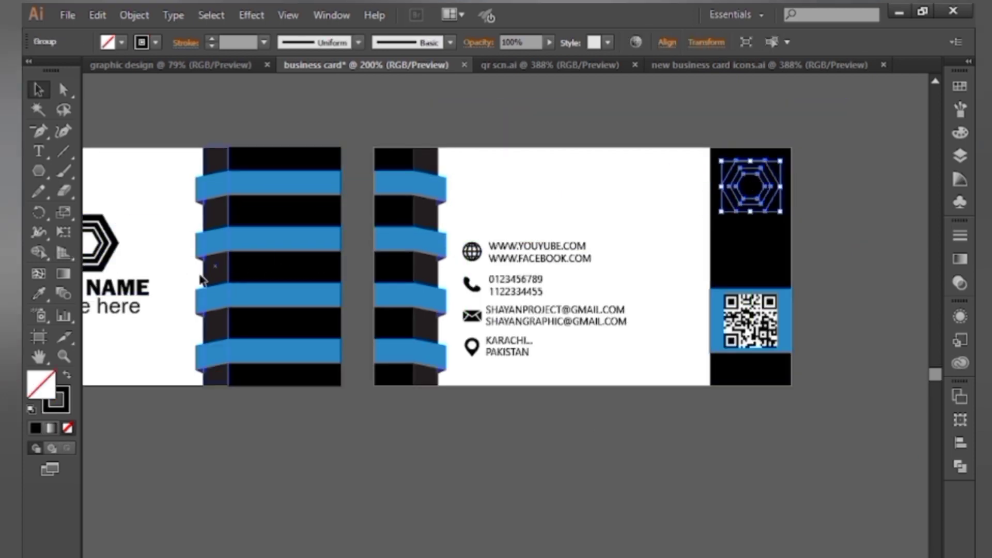
left_click(63, 406)
left_click(778, 181)
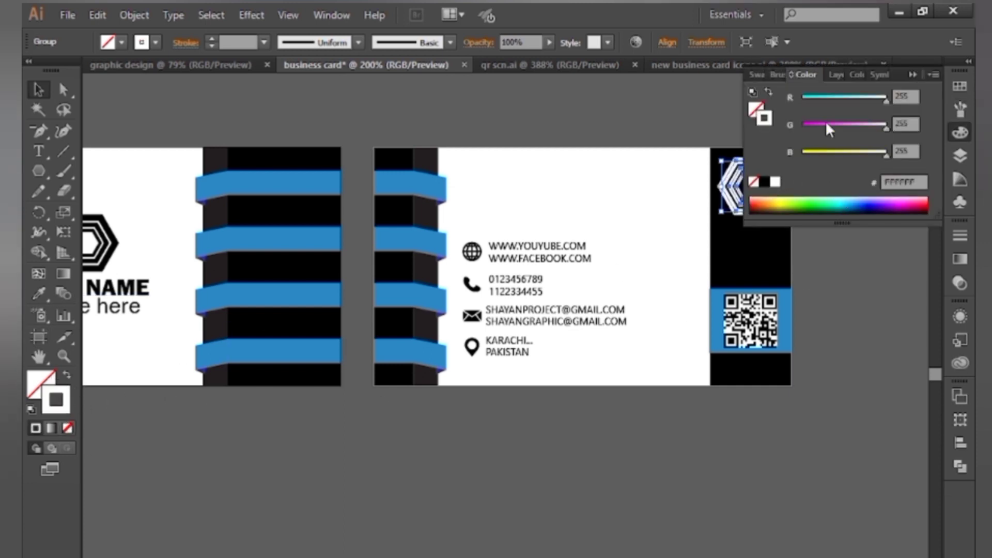
left_click(915, 75)
left_click(817, 116)
scroll(752, 142, "left", 3)
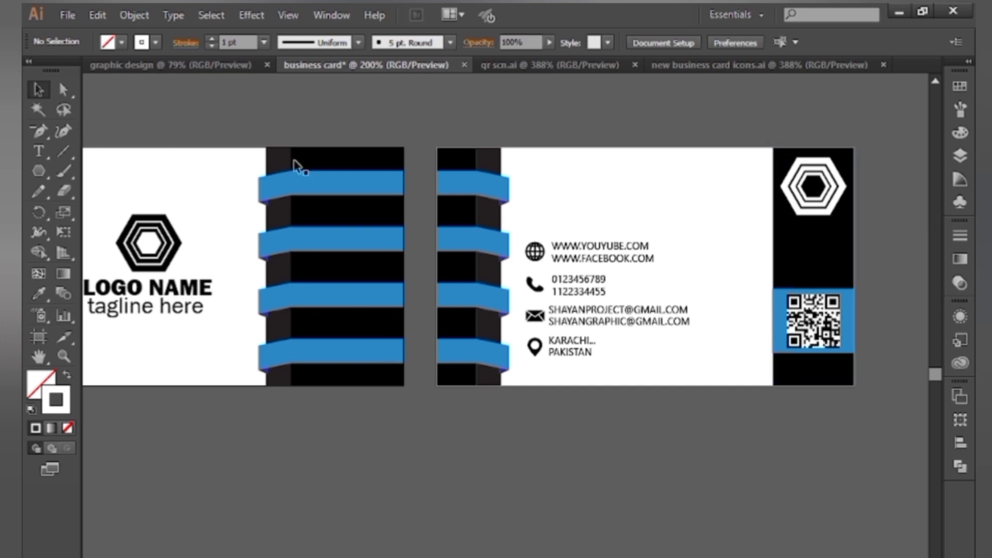
- Add the text "company name" to the second card and colour it white by sampling the white background
key("t")
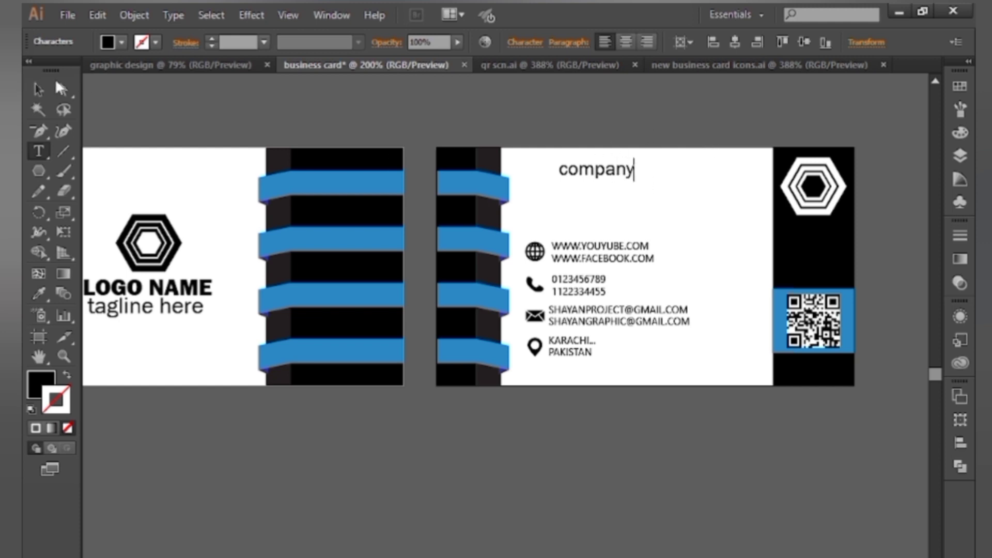
type("me")
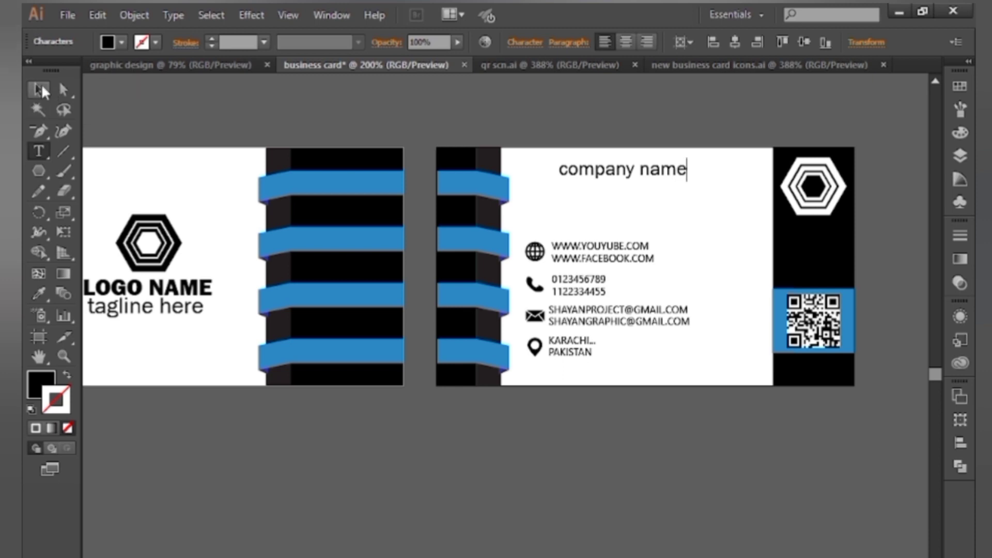
left_click(39, 89)
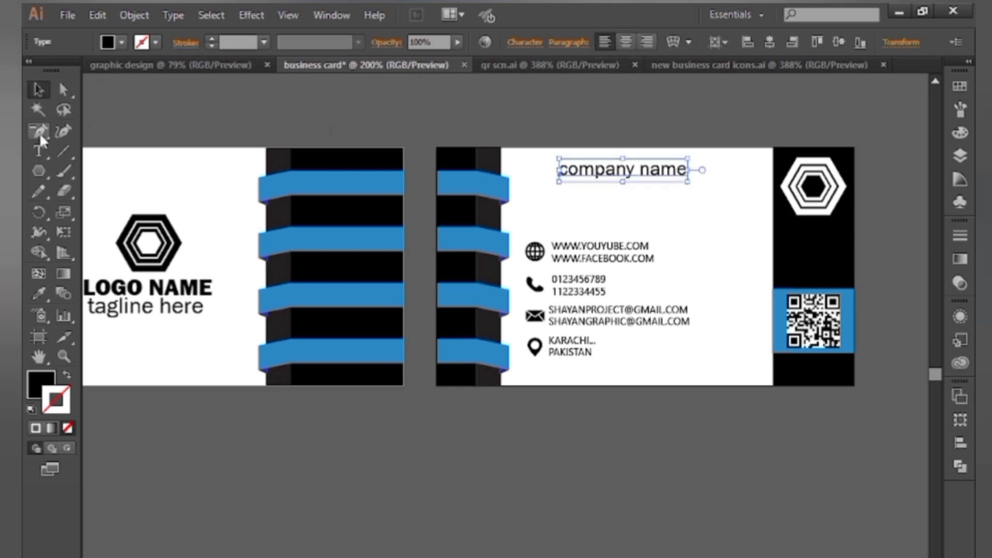
left_click(39, 293)
left_click(164, 167)
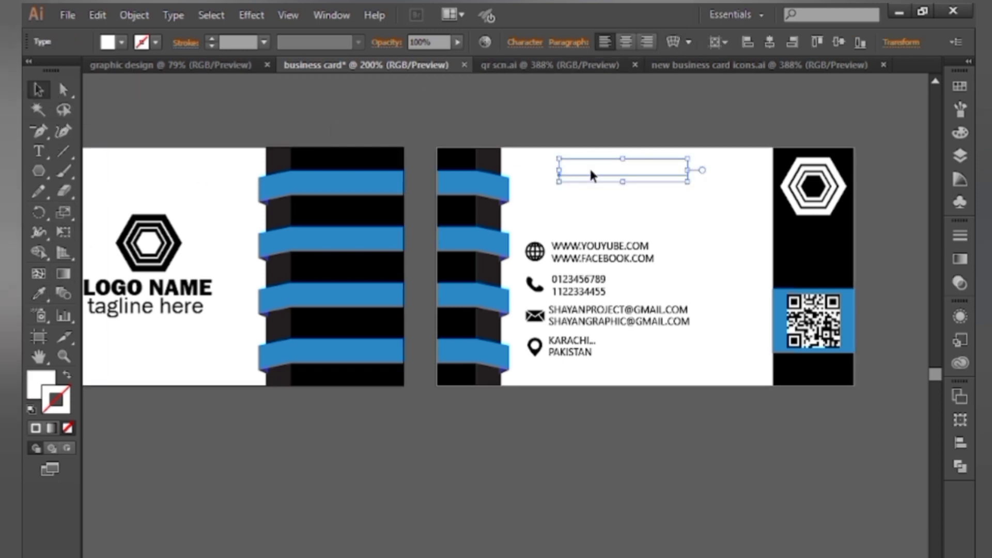
- Shrink the company name text to the black strip's width and centre it under the white hexagon
left_click_drag(614, 178, 320, 384)
key("ctrl+=")
key("ctrl+=")
left_click_drag(778, 252, 732, 246)
left_click_drag(670, 230, 635, 221)
left_click_drag(698, 236, 683, 232)
left_click_drag(649, 225, 701, 191)
left_click(740, 262)
key("ctrl+minus")
key("ctrl+minus")
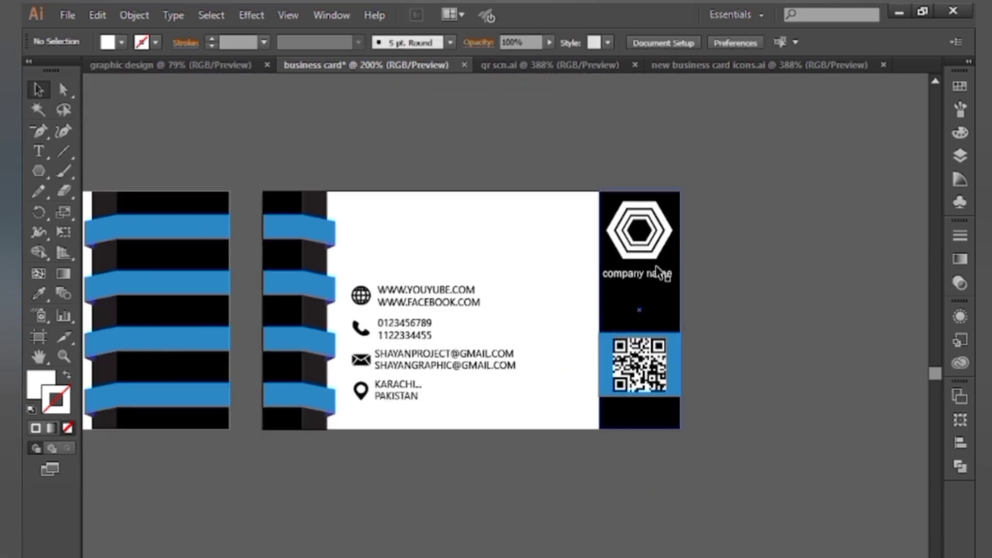
- Lower the company name and the white hexagon slightly within the black strip
left_click_drag(649, 270, 649, 295)
left_click_drag(644, 248, 644, 267)
left_click(807, 251)
- Group the contact lines with their icons on the second card and shift the group slightly right and down
left_click_drag(600, 233, 724, 224)
left_click(582, 282)
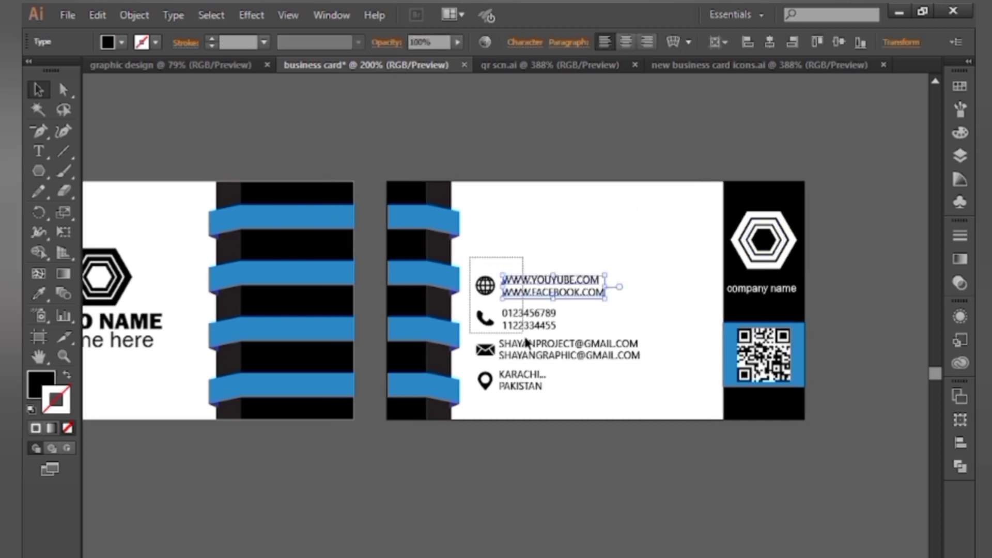
left_click_drag(526, 340, 607, 391)
key("ctrl+g")
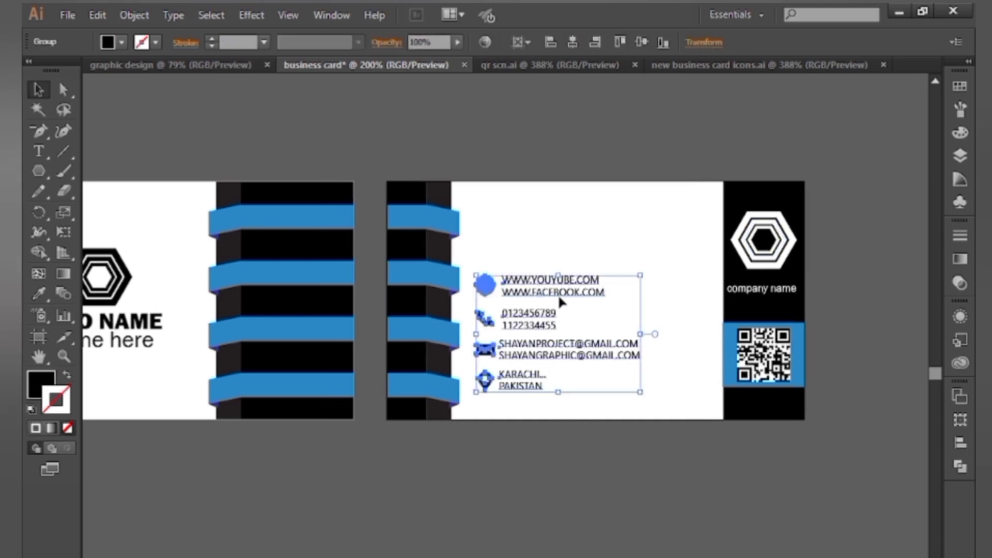
left_click_drag(562, 303, 575, 307)
left_click(583, 143)
- Add the text "YOUR NAME" in all caps and a heavy font at the top of the second card's white area
left_click(41, 150)
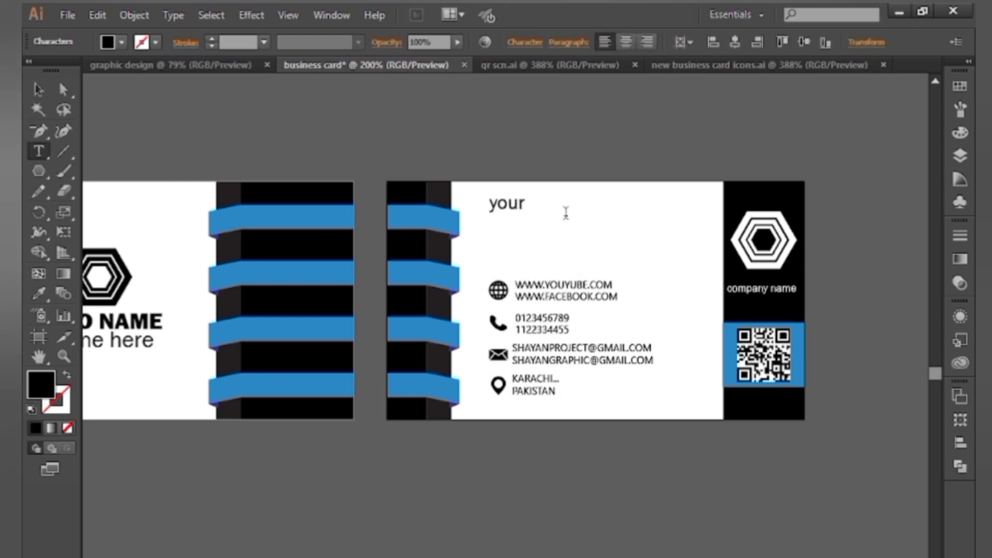
left_click(39, 91)
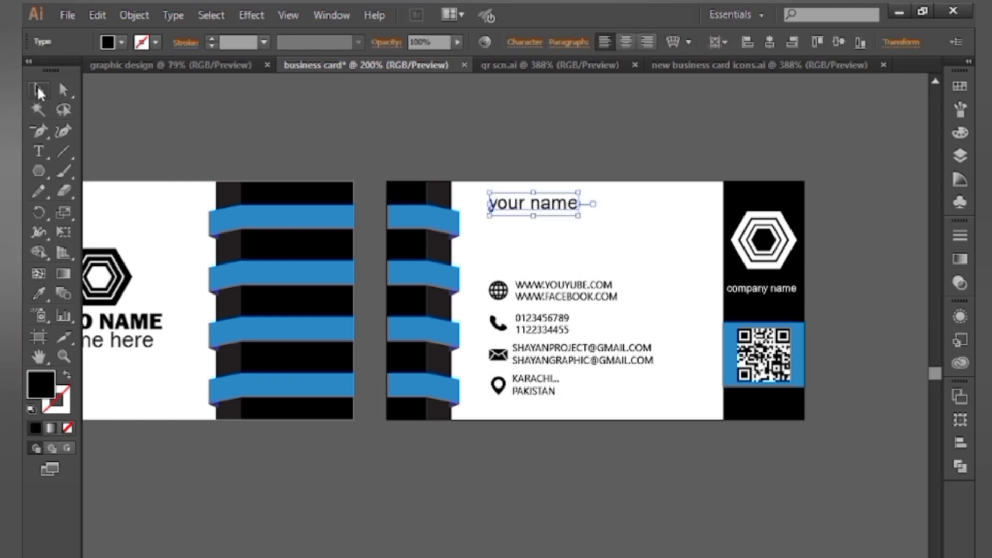
left_click(531, 45)
left_click(366, 239)
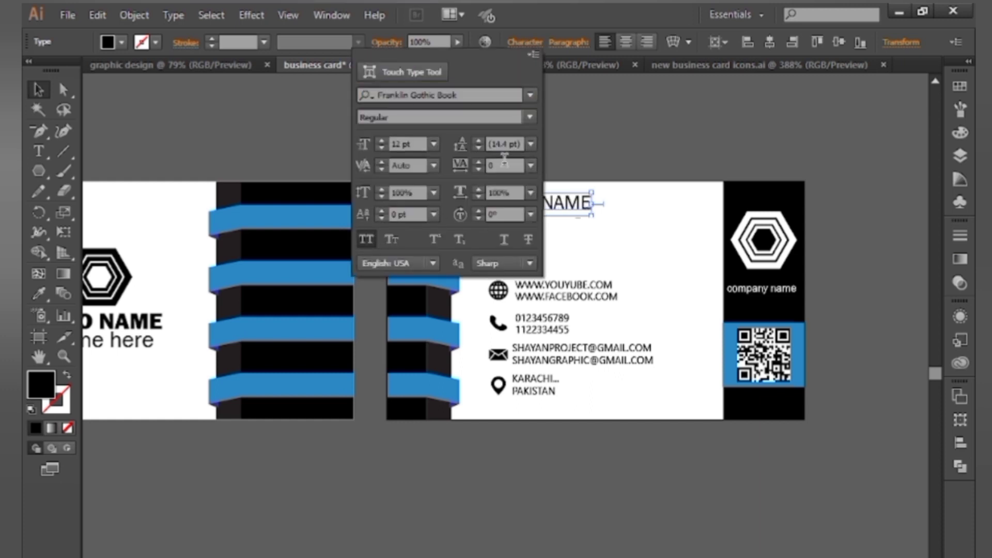
left_click(530, 95)
left_click(465, 381)
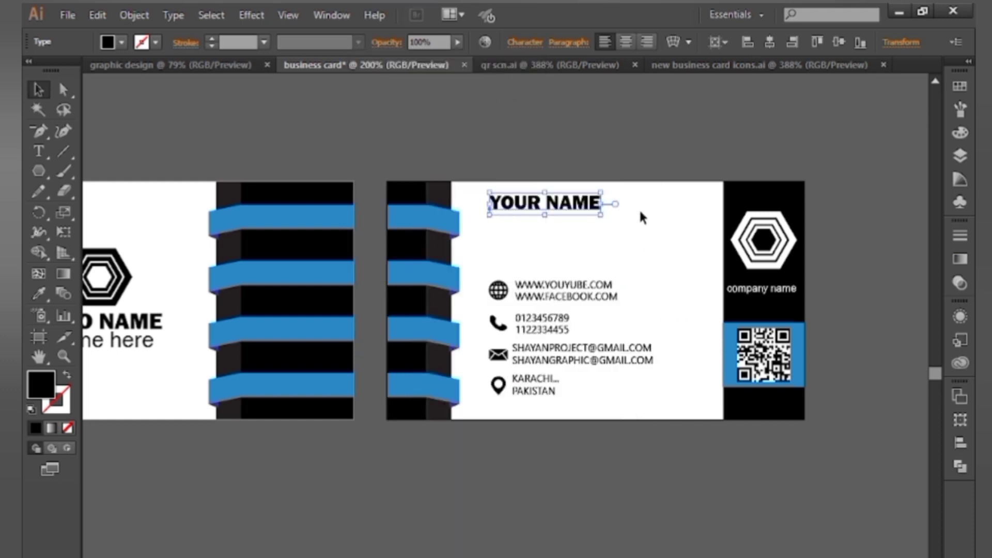
left_click(509, 147)
- Add the text "SHAYAN PROJECT GRAPHIC" to the second card, shrink it and place it directly beneath "YOUR NAME"
left_click(41, 154)
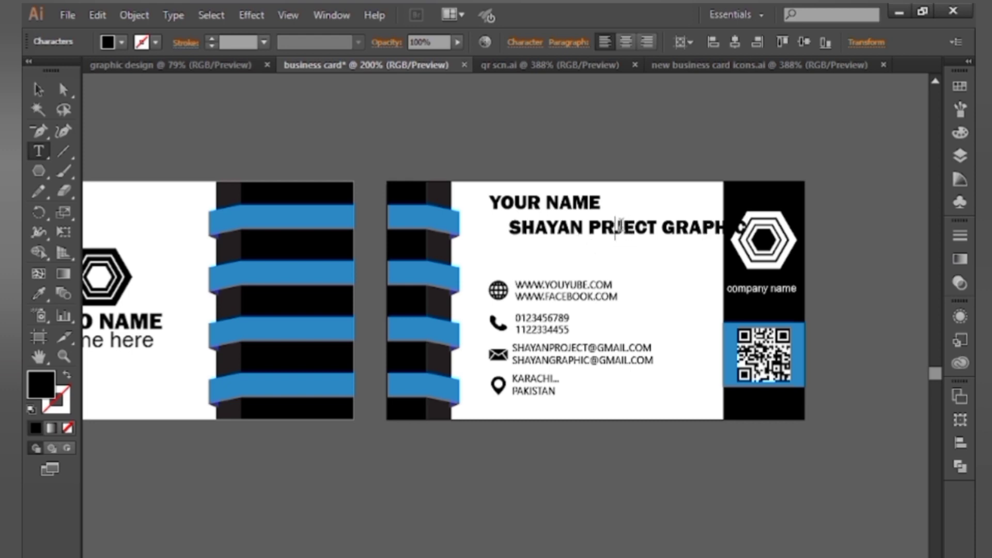
left_click(38, 91)
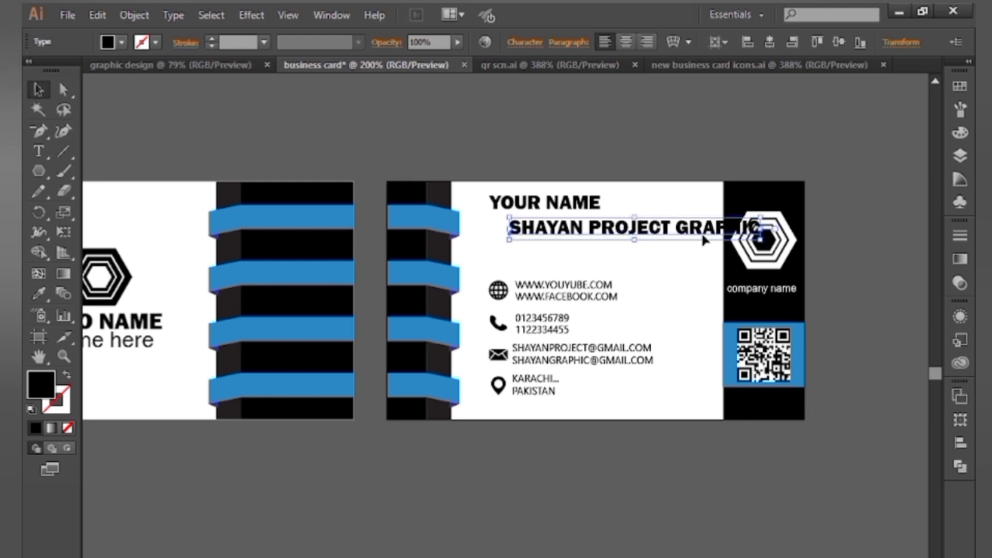
left_click_drag(704, 233, 620, 219)
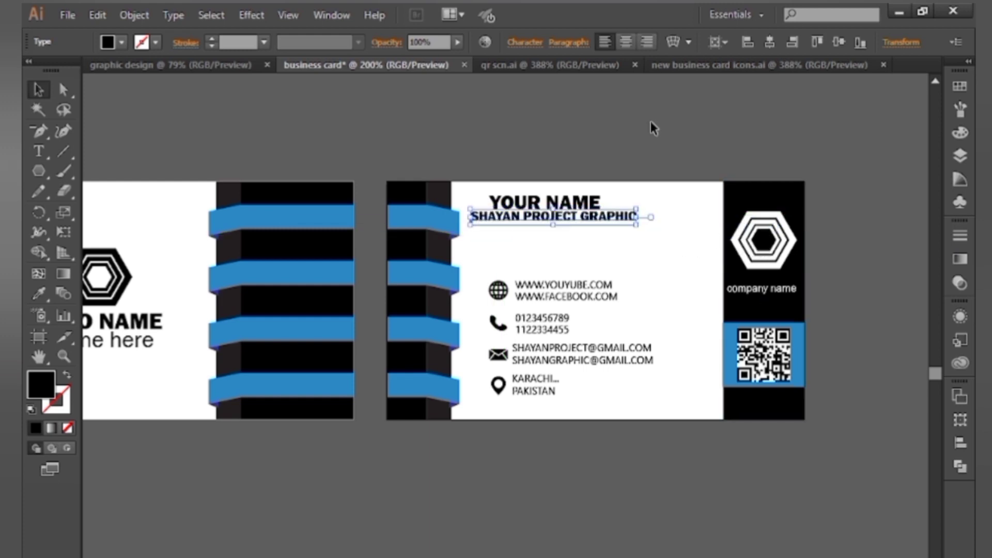
- Set the line beneath "YOUR NAME" in Franklin Gothic Demi and turn off its all-caps formatting
left_click(540, 45)
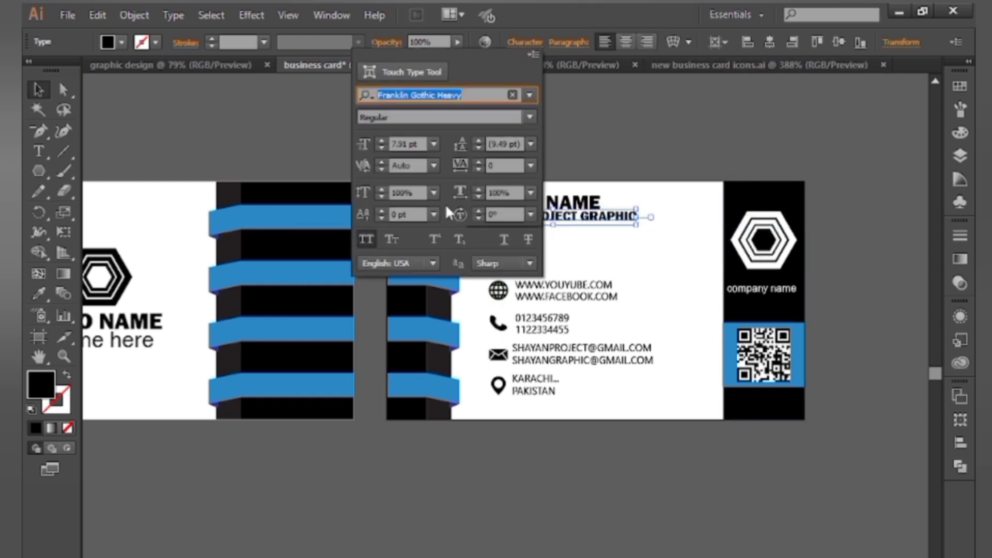
left_click(519, 115)
left_click(529, 93)
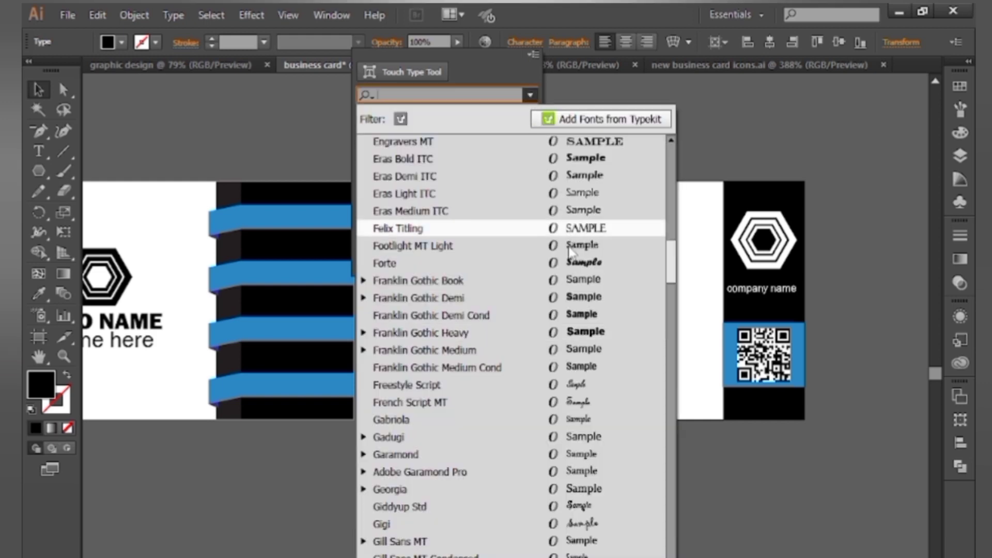
left_click(585, 299)
left_click(662, 157)
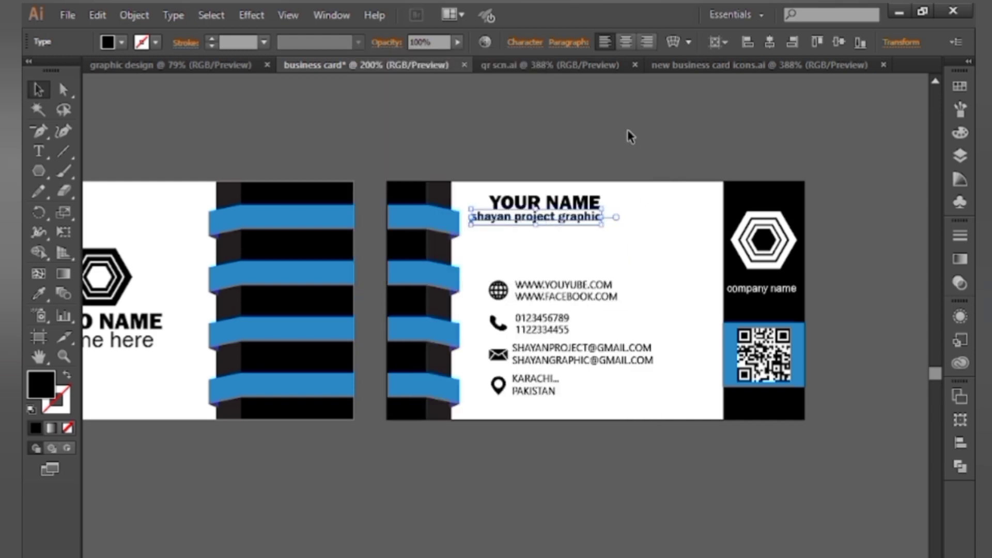
- Shift the lowercase line slightly right so it sits centred beneath "YOUR NAME"
left_click(628, 135)
left_click_drag(594, 221, 609, 218)
left_click(602, 207)
left_click(617, 168)
- Ungroup the contact lines and their icons on the second card
left_click_drag(535, 183, 724, 178)
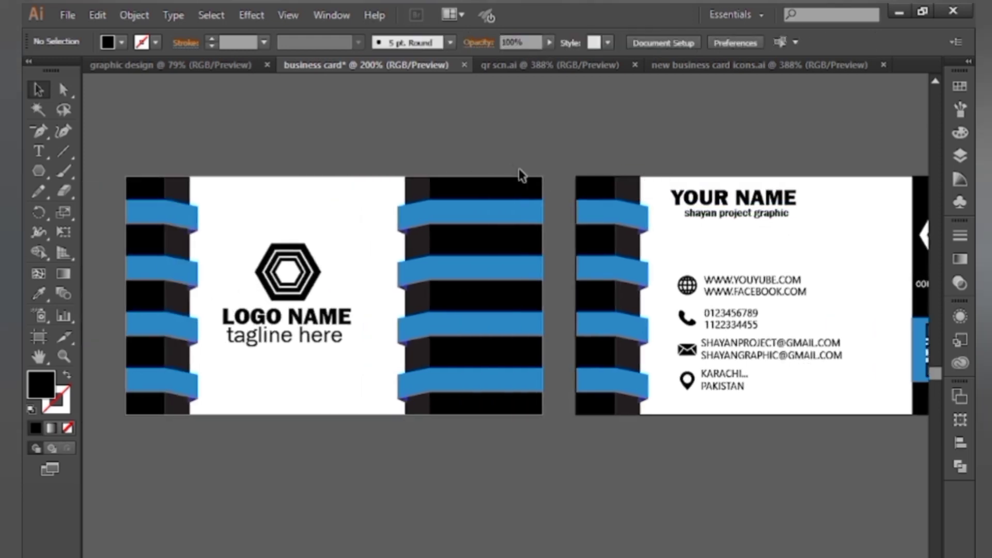
key("ctrl+0")
left_click_drag(515, 291, 609, 230)
left_click_drag(547, 289, 568, 278)
left_click(570, 544)
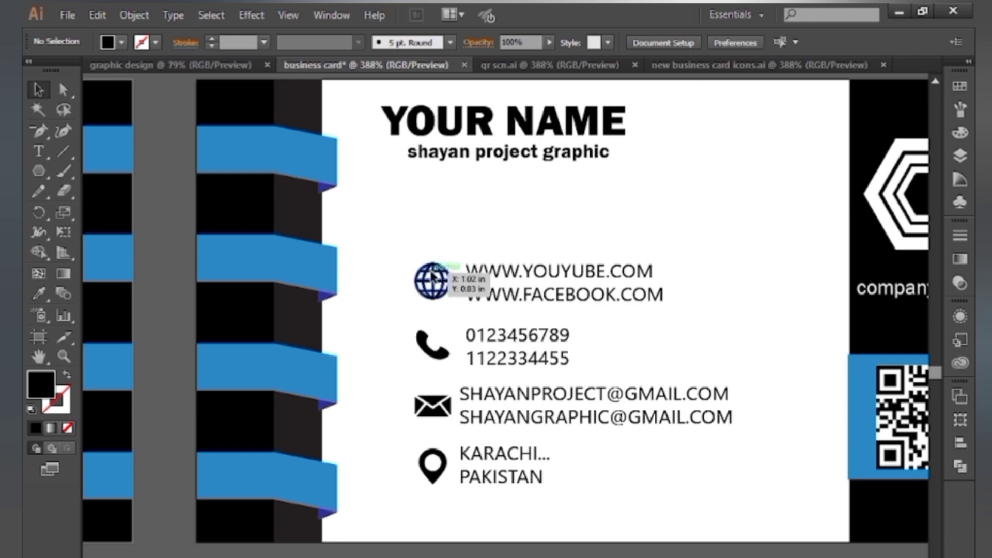
right_click(447, 273)
left_click(498, 367)
left_click(490, 220)
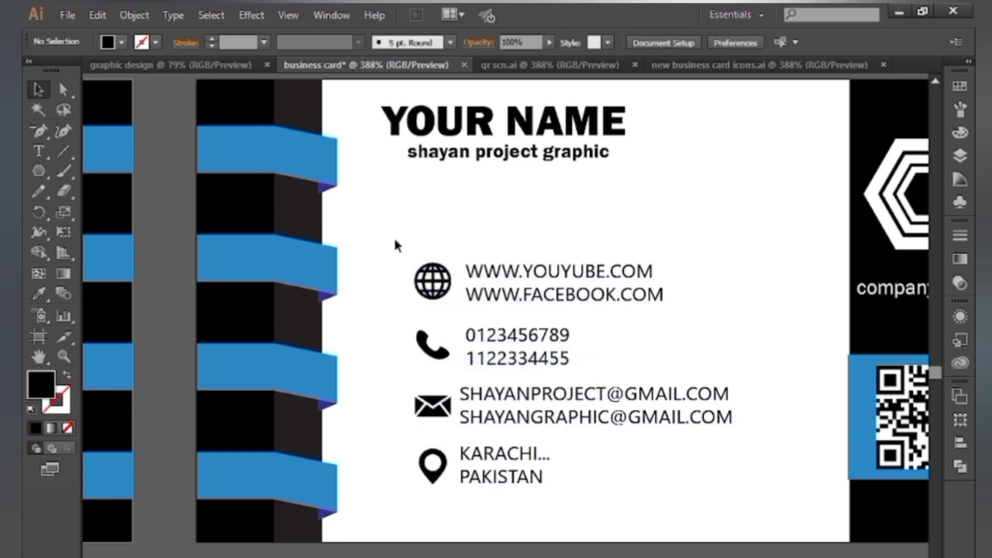
- Bring the four contact icons to the front and recolour them with the ribbons' light blue
left_click_drag(453, 508, 453, 506)
right_click(450, 284)
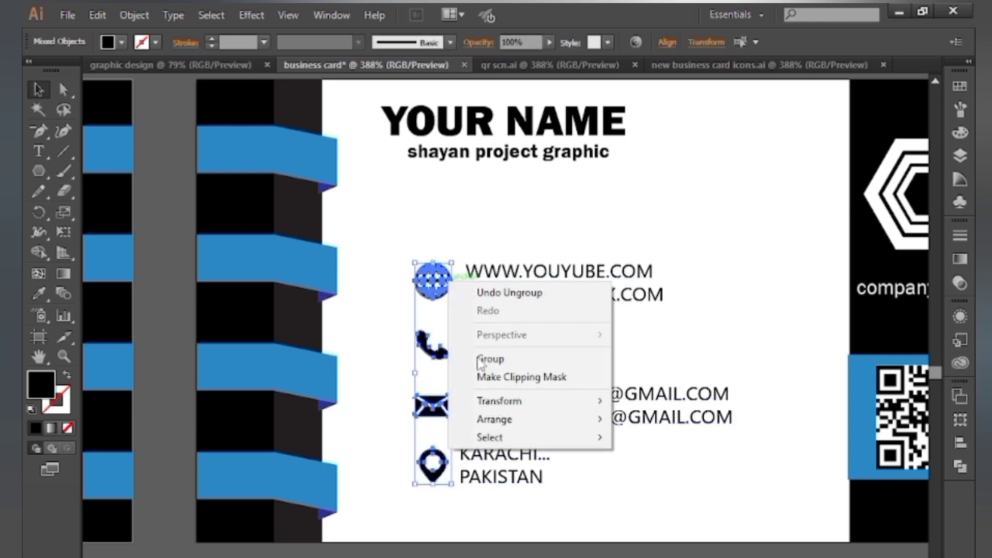
mouse_move(525, 421)
left_click(632, 432)
left_click(39, 294)
left_click(199, 275)
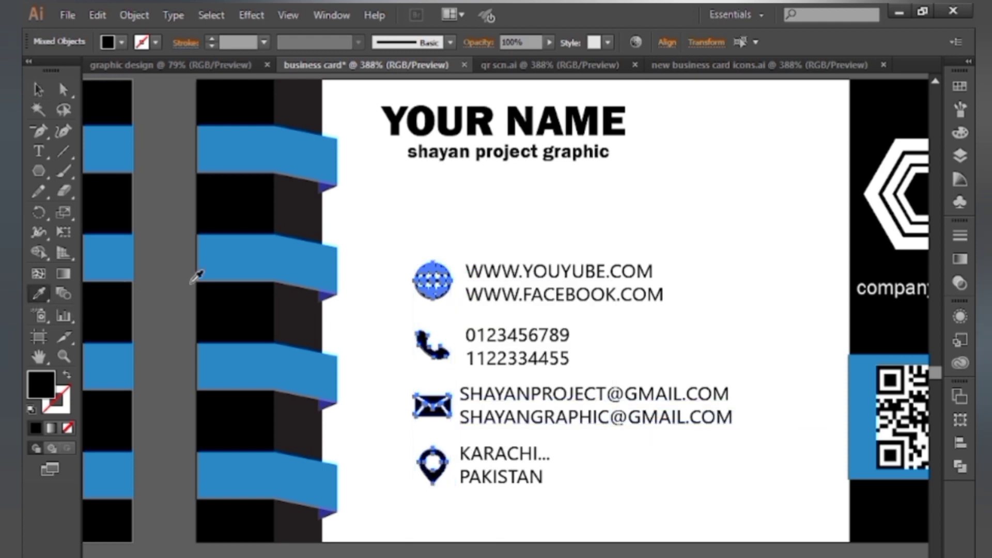
left_click(31, 90)
- Draw a tall rectangle over the whole column of contact icons and fill it with the side panel's black
left_click(42, 173)
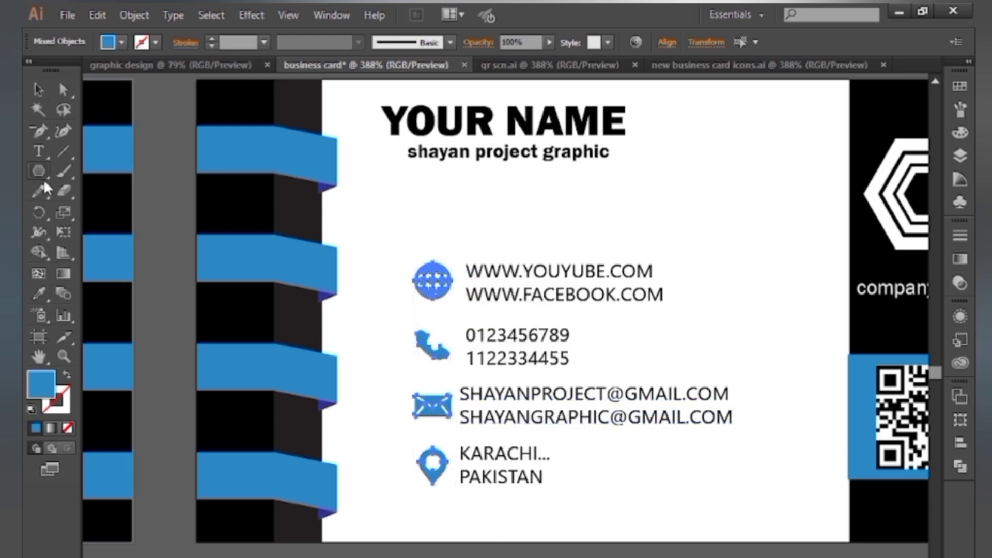
left_click_drag(39, 167, 78, 174)
key("ctrl+equal")
key("ctrl+equal")
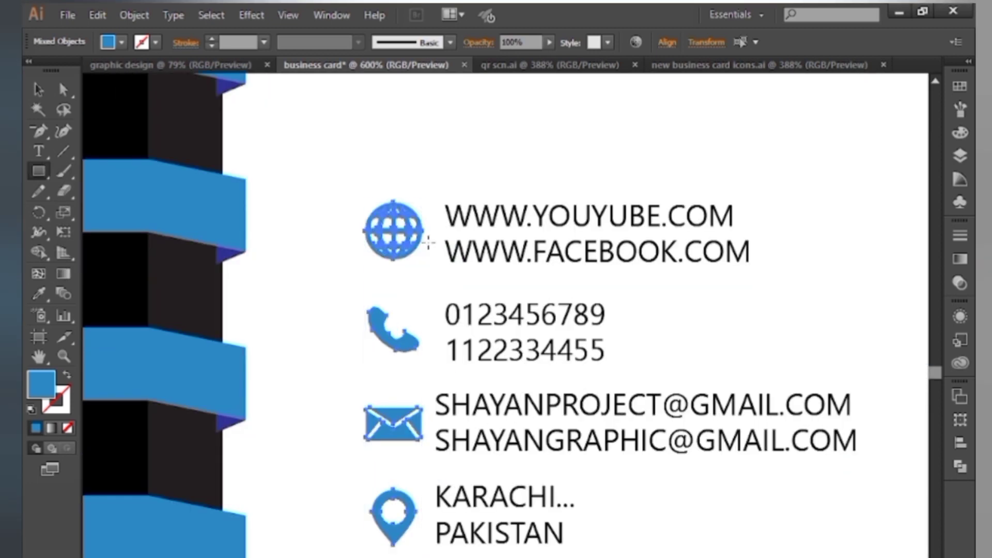
left_click_drag(426, 238, 568, 202)
left_click_drag(488, 143, 571, 528)
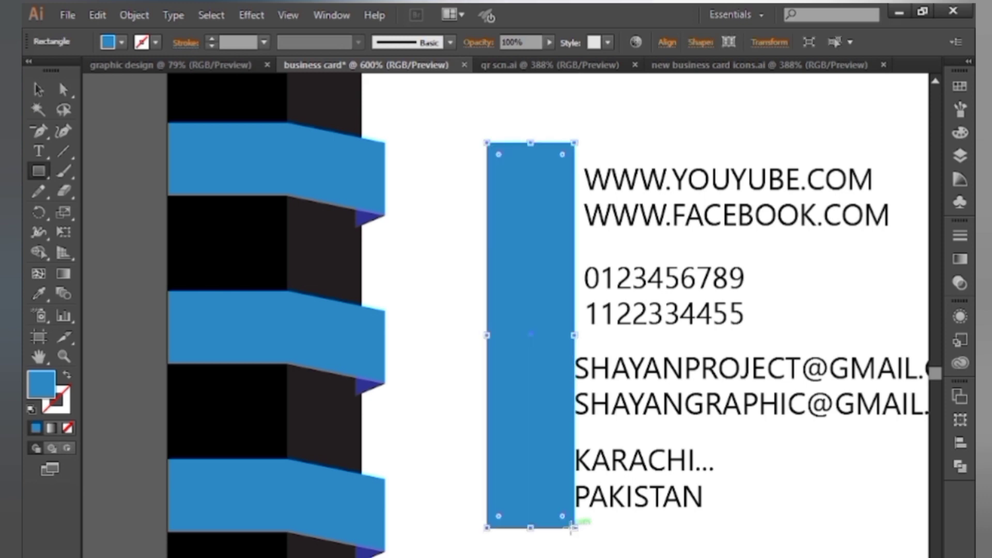
key("i")
left_click(246, 223)
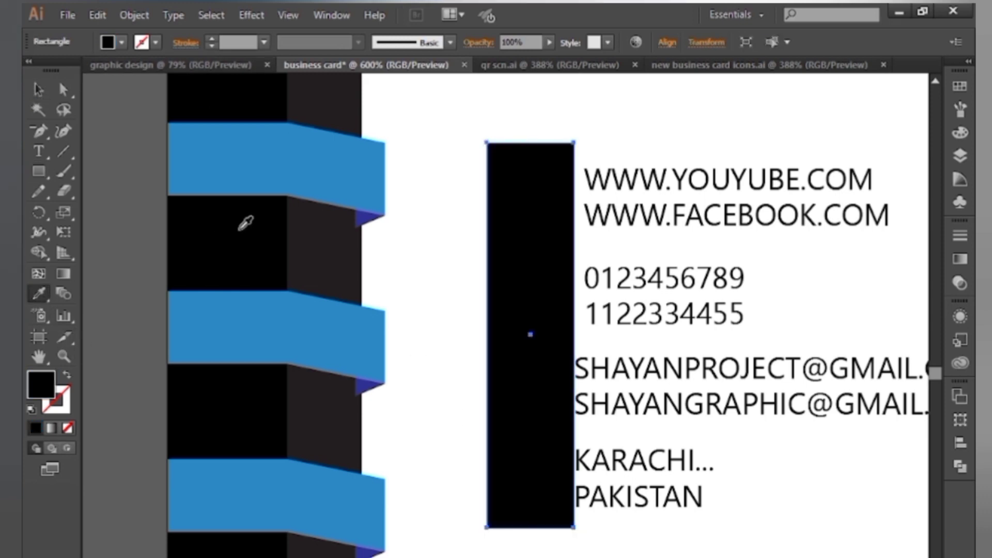
- Bring the four blue icons to the front and centre the tall black rectangle behind them
key("v")
left_click_drag(573, 259, 507, 258)
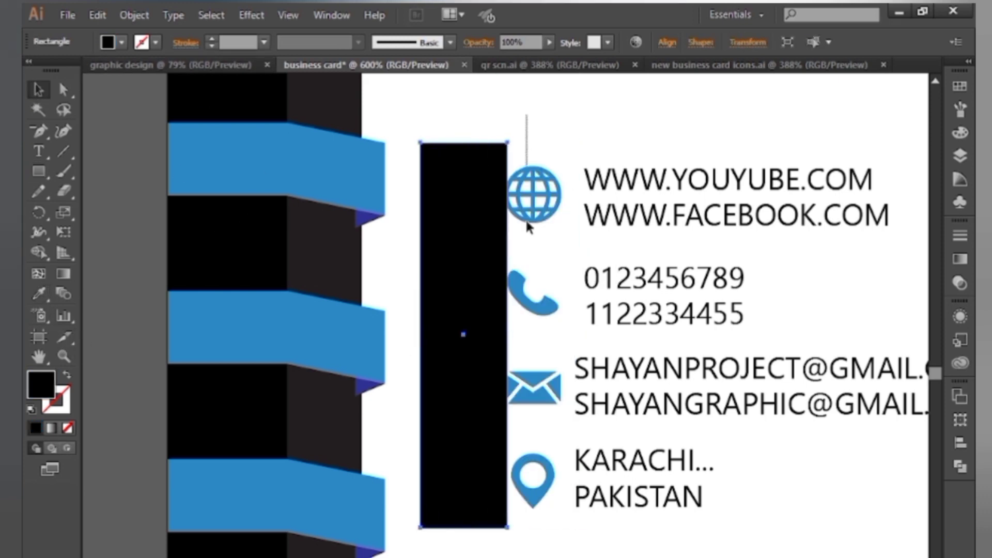
left_click_drag(568, 516, 570, 512)
right_click(530, 191)
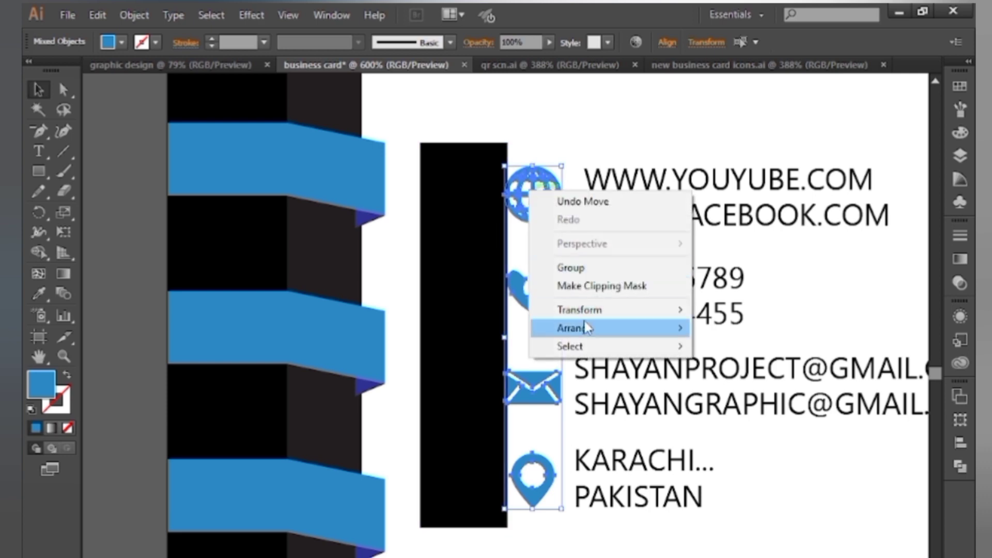
mouse_move(583, 328)
left_click(726, 329)
left_click_drag(455, 274, 523, 274)
left_click(457, 413)
left_click(550, 345)
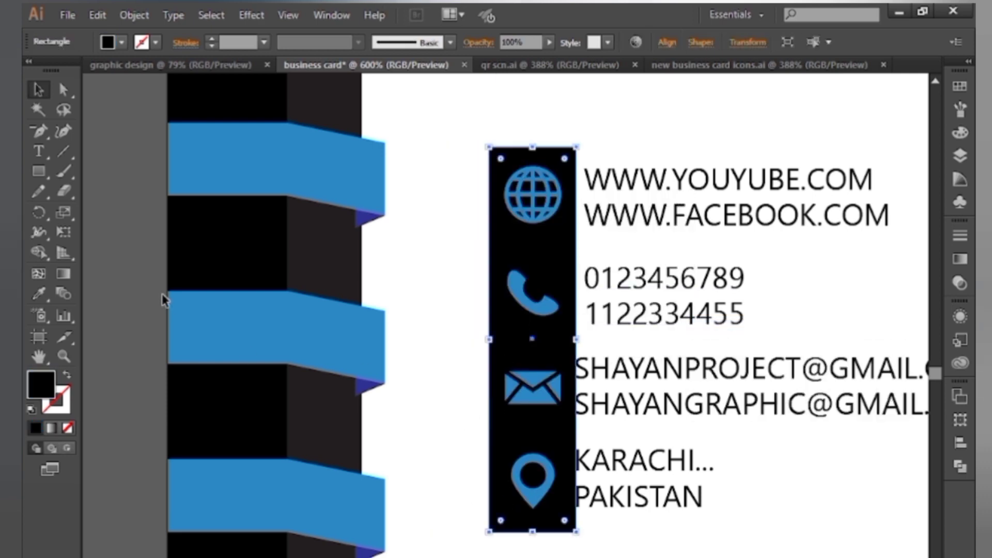
- Draw a small rectangle as wide as the black bar over the globe icon and move it aside onto the white area
left_click(40, 176)
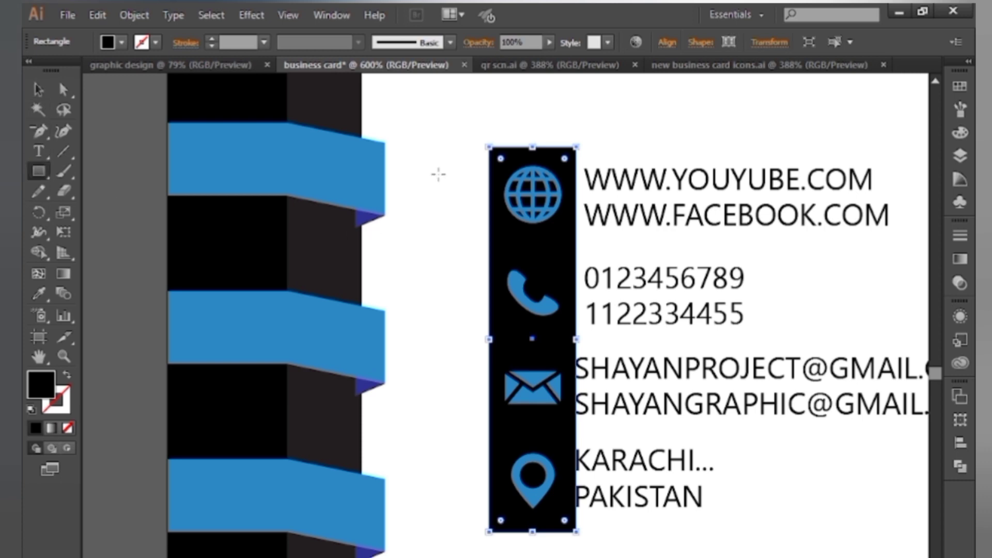
left_click_drag(488, 167, 575, 229)
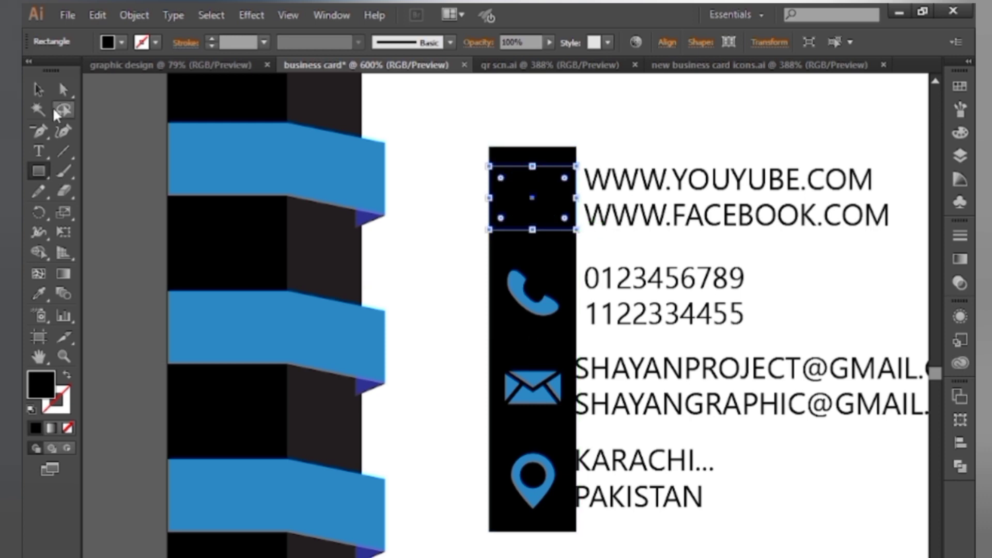
left_click(39, 88)
left_click_drag(507, 205, 426, 216)
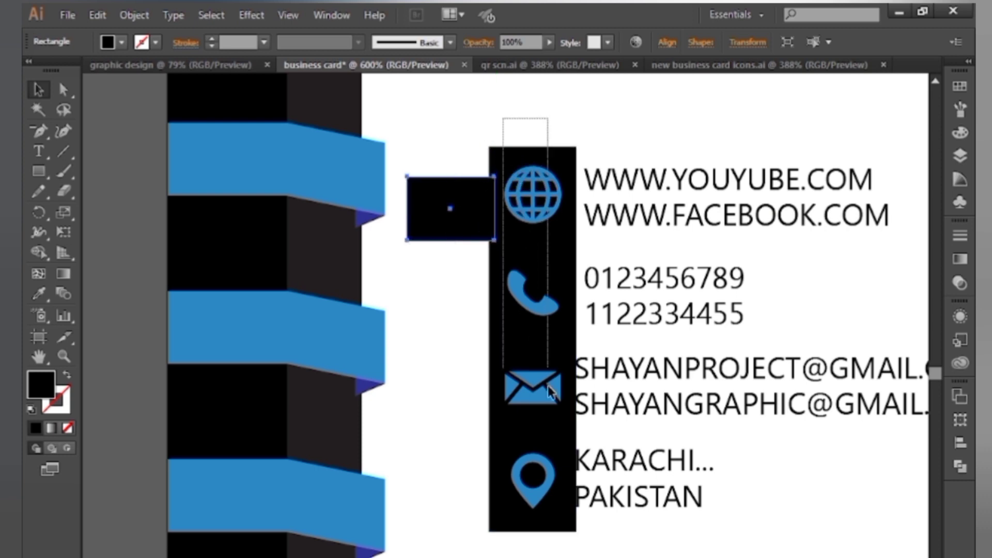
- Bring the four contact icons to the front again and align the small black rectangle behind the globe icon
left_click_drag(552, 393, 554, 542)
left_click(565, 523, "shift")
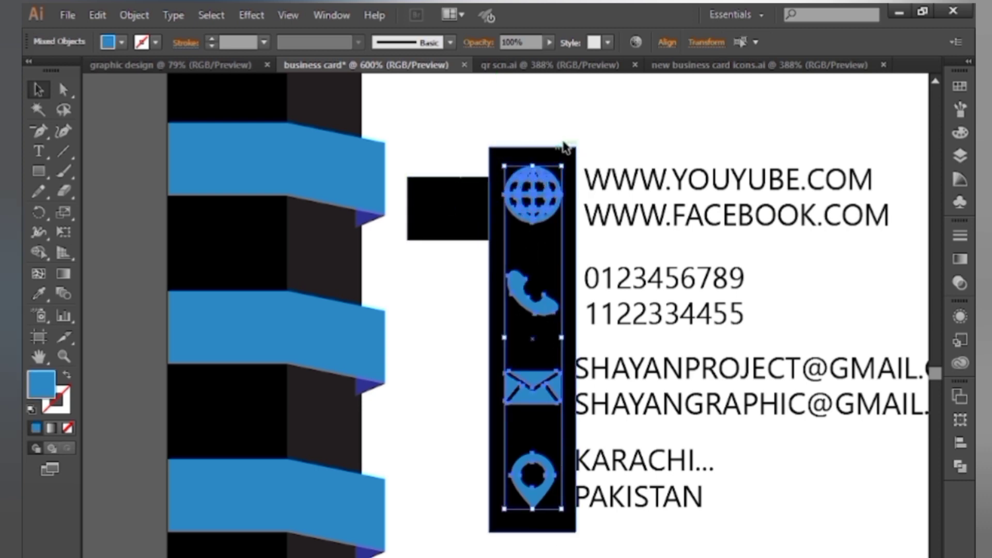
right_click(545, 178)
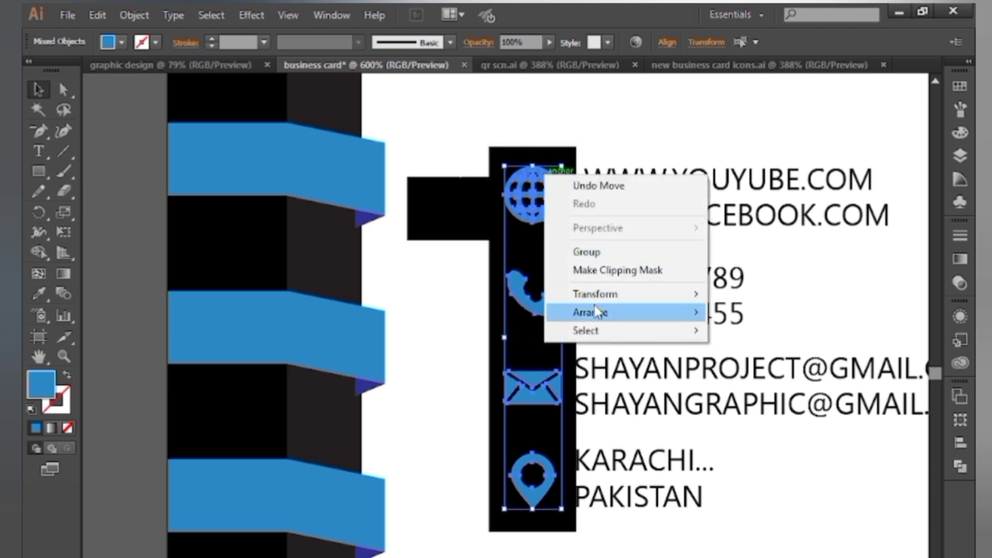
mouse_move(598, 312)
left_click(749, 314)
left_click_drag(432, 223, 532, 200)
key("Up")
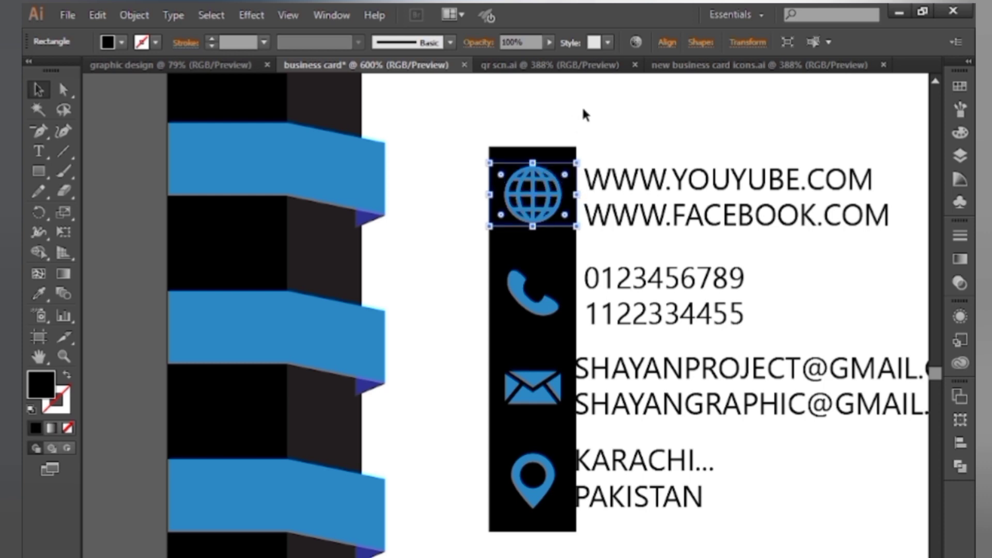
- Fill the small rectangle behind the globe icon with the dark blue of the ribbon fold
left_click(616, 118)
left_click_drag(620, 129, 634, 119)
left_click(581, 179)
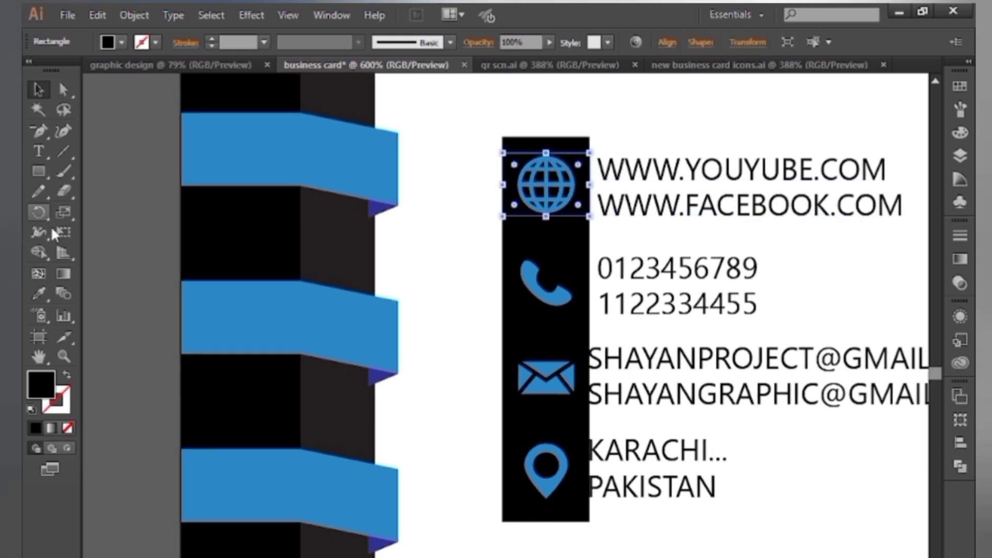
left_click(53, 291)
left_click(384, 202)
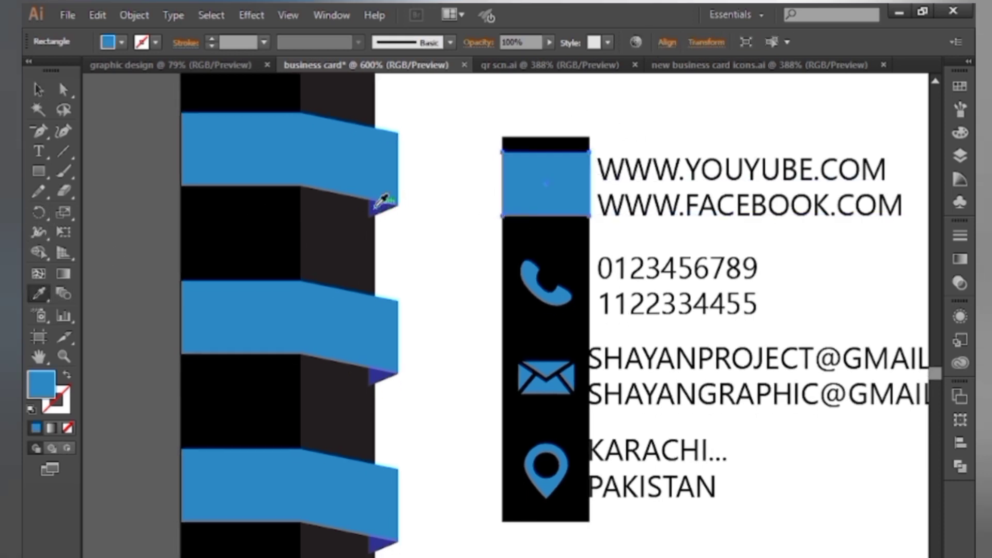
key("ctrl+z")
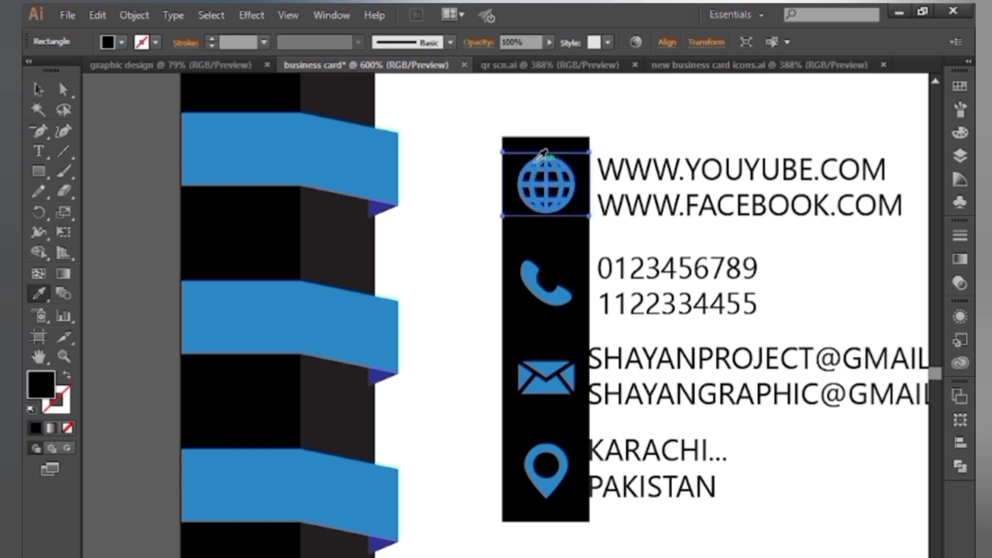
left_click(347, 179)
left_click(381, 209)
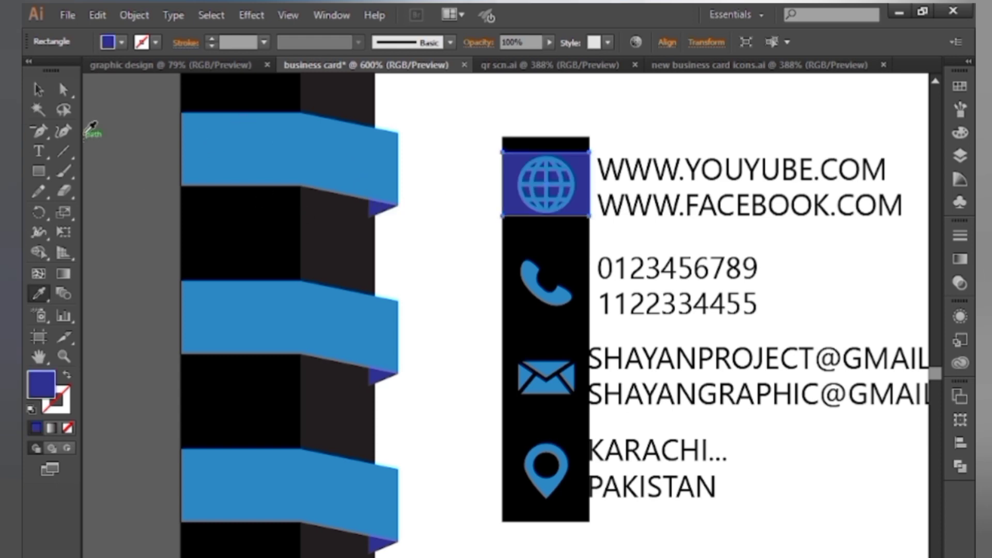
left_click(35, 91)
left_click(396, 229)
- Ungroup the ribbon panel on the right side of the first card
key("ctrl+plus")
key("ctrl+plus")
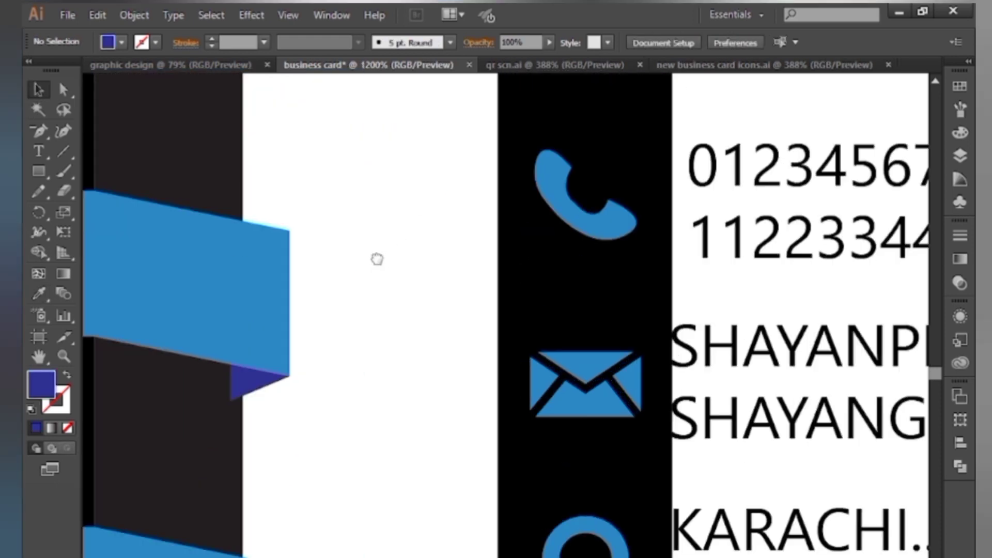
left_click_drag(377, 259, 739, 192)
key("ctrl+minus")
key("ctrl+minus")
key("ctrl+minus")
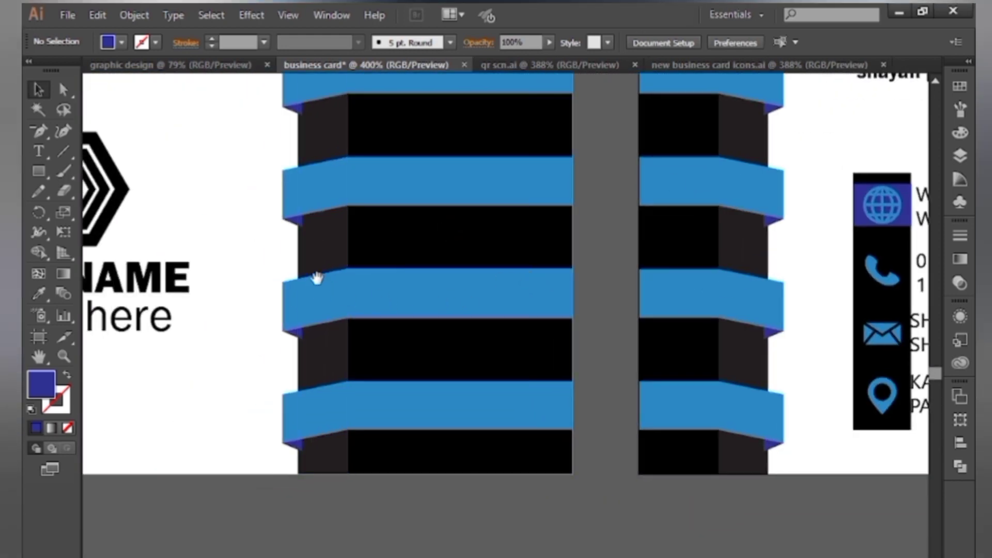
left_click_drag(317, 278, 487, 386)
left_click(509, 190)
right_click(508, 188)
left_click(558, 284)
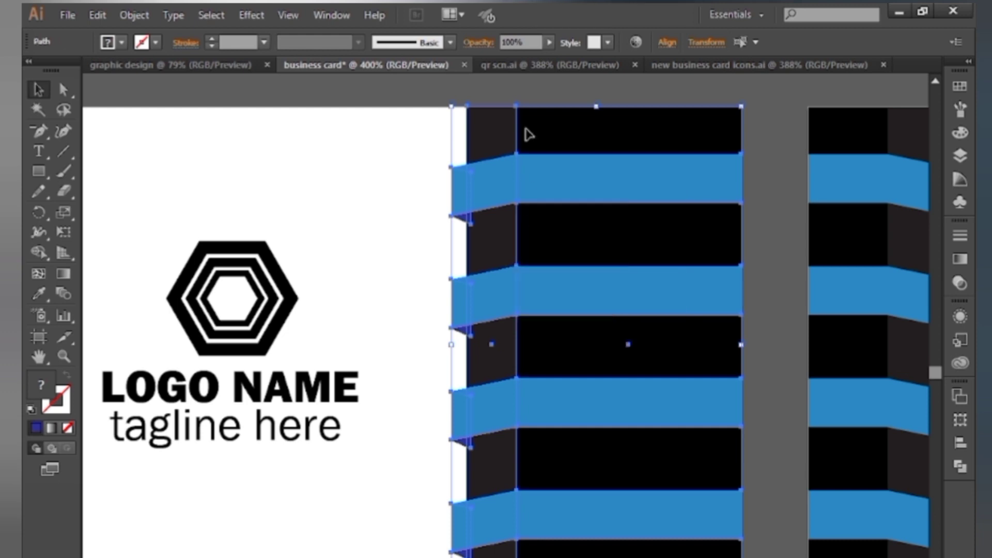
- Bring the black and dark grey background rectangles of the first card's right panel to the front
left_click(578, 102)
left_click(514, 240)
left_click(470, 194)
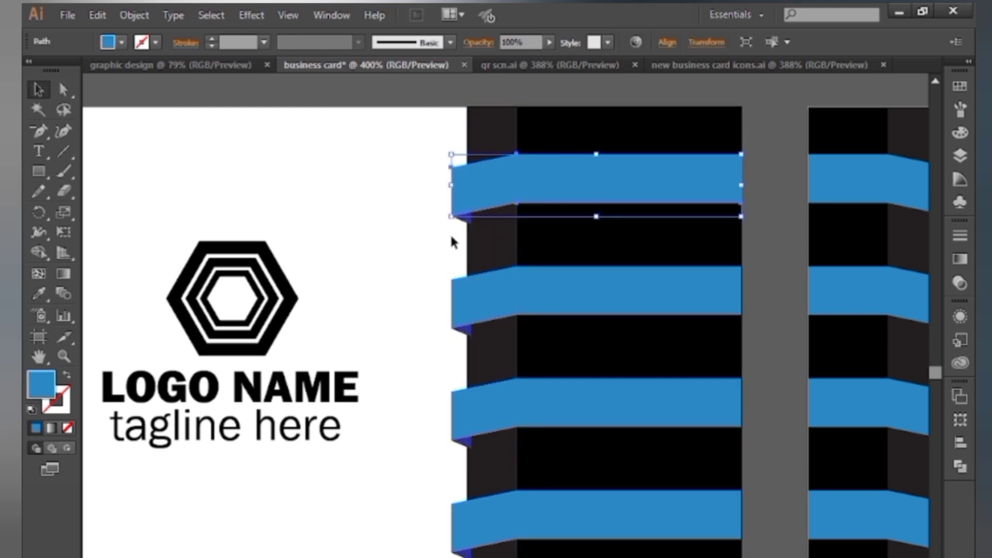
left_click(547, 122)
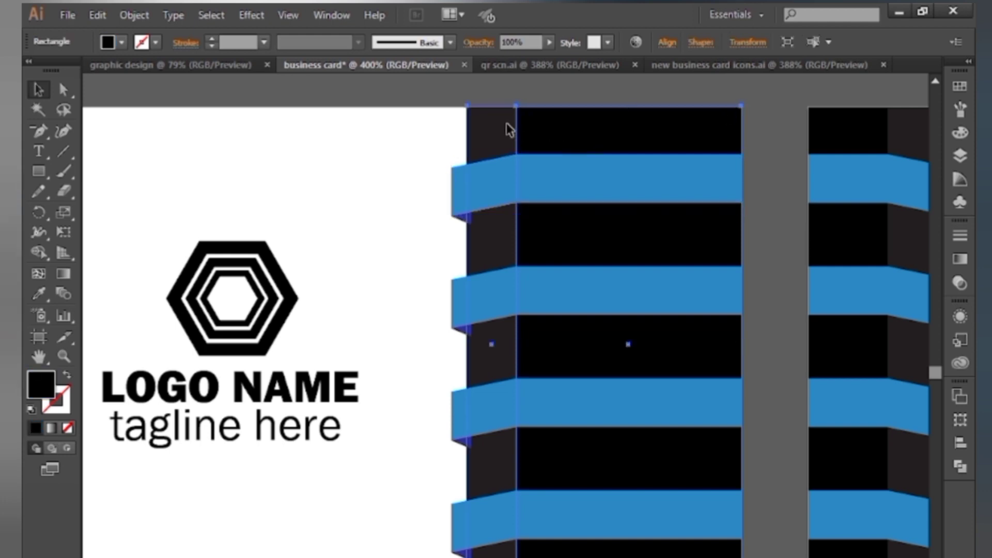
left_click(507, 123, "shift")
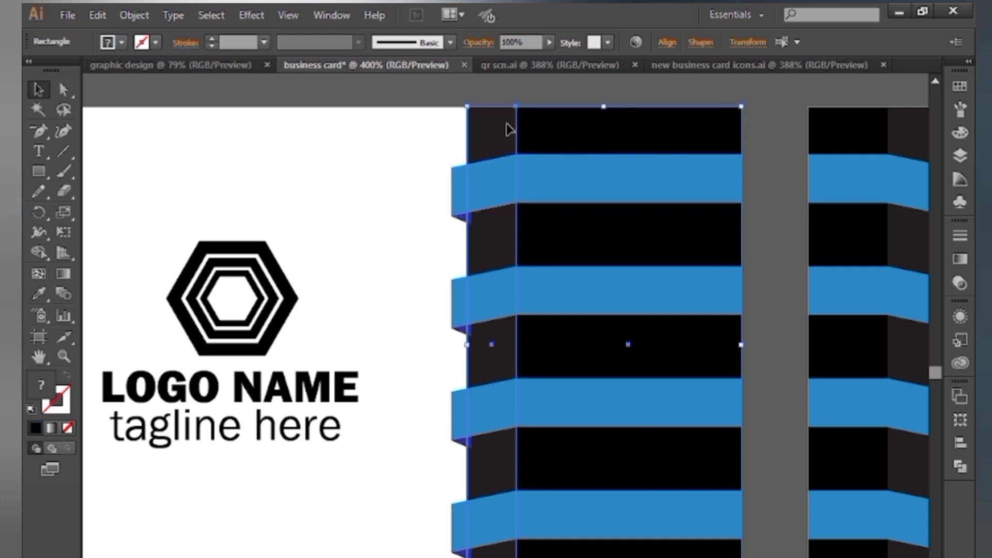
right_click(569, 128)
mouse_move(627, 264)
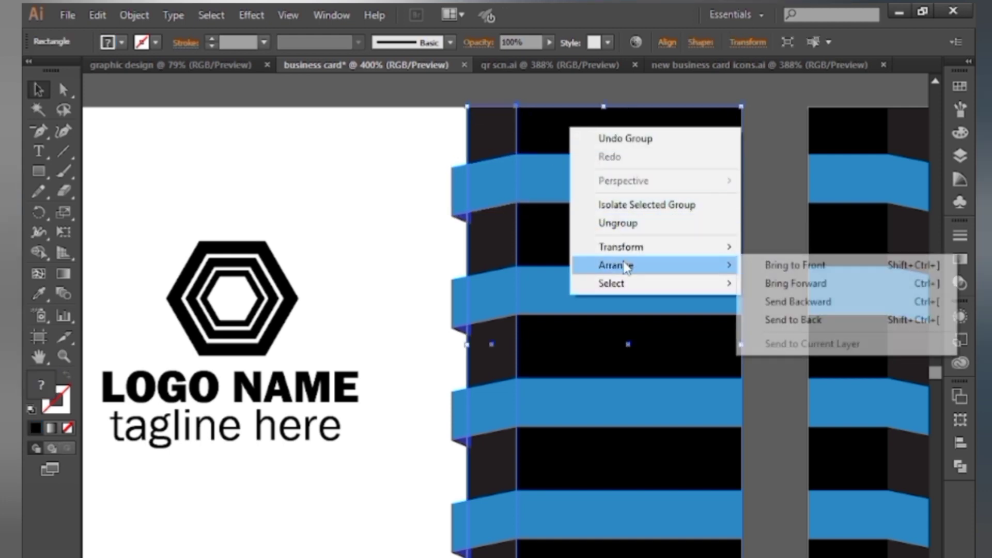
left_click(784, 260)
- Bring the four light blue ribbons of the first card's right panel in front of the dark rectangles
left_click(464, 201)
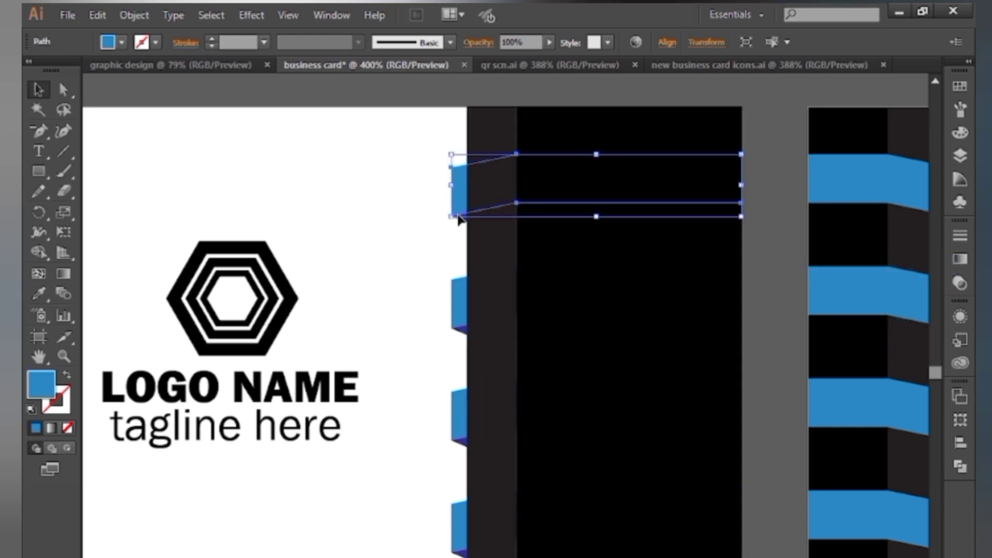
left_click(457, 287, "shift")
left_click(454, 414, "shift")
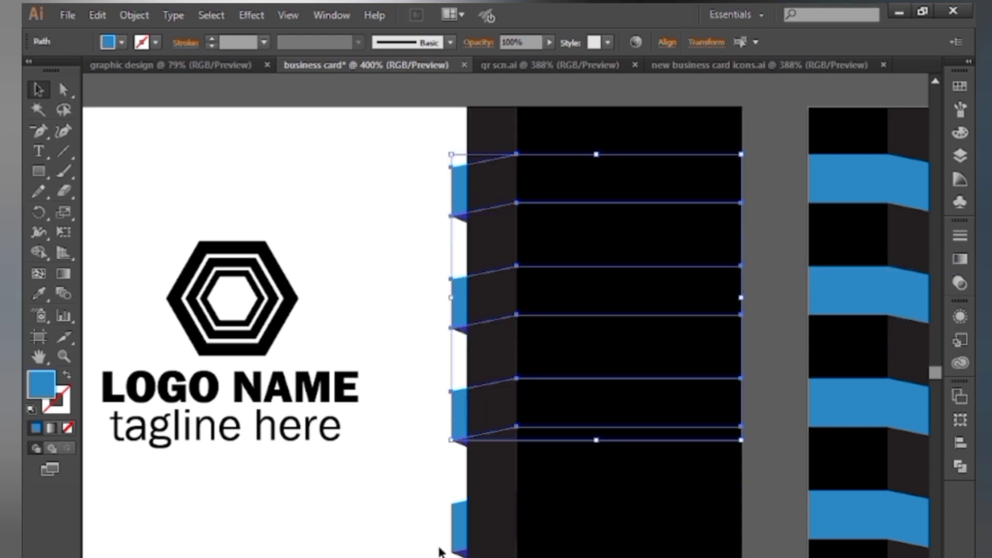
left_click(465, 520, "shift")
right_click(456, 291)
mouse_move(554, 508)
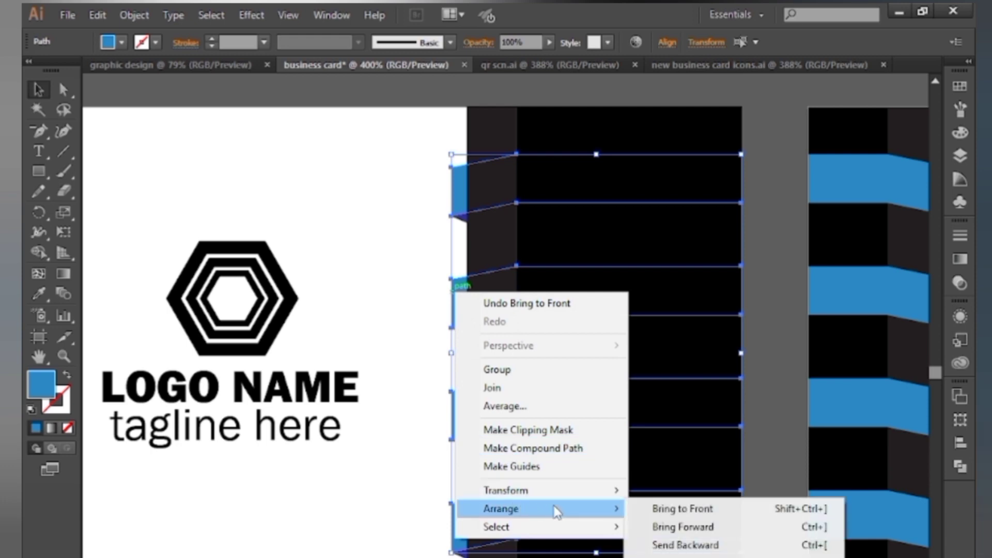
left_click(672, 507)
left_click(448, 282)
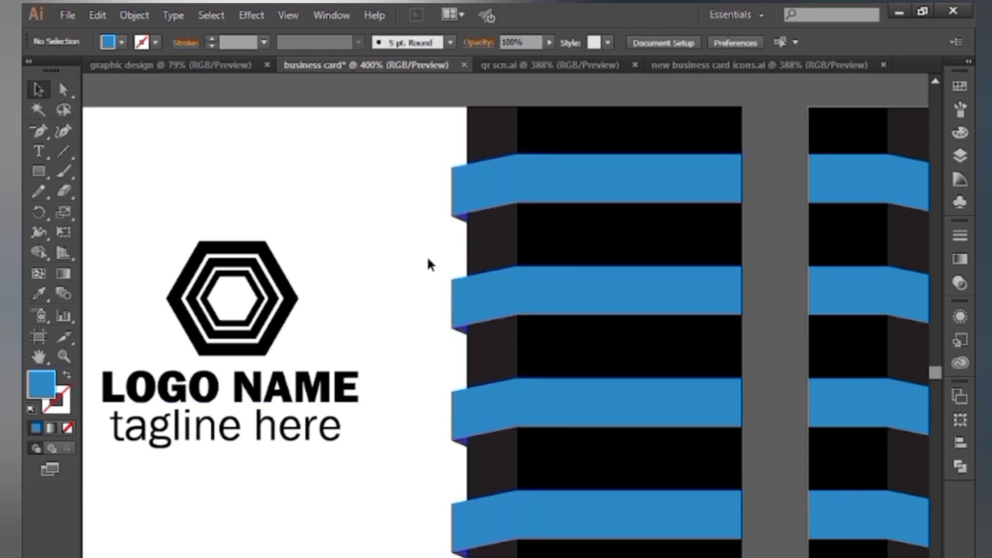
- Examine the dark blue fold under the top ribbon of the right panel up close, and check both cards as a whole
key("z")
left_click_drag(439, 210, 492, 238)
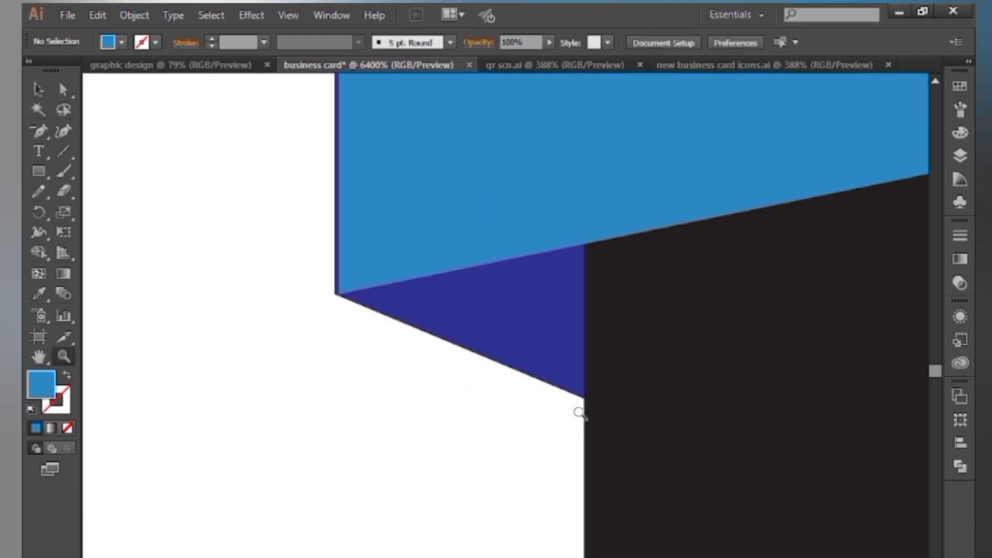
key("ctrl+minus")
key("ctrl+minus")
key("ctrl+minus")
key("ctrl+minus")
key("ctrl+minus")
key("ctrl+minus")
key("ctrl+minus")
key("ctrl+minus")
key("ctrl+minus")
key("ctrl+minus")
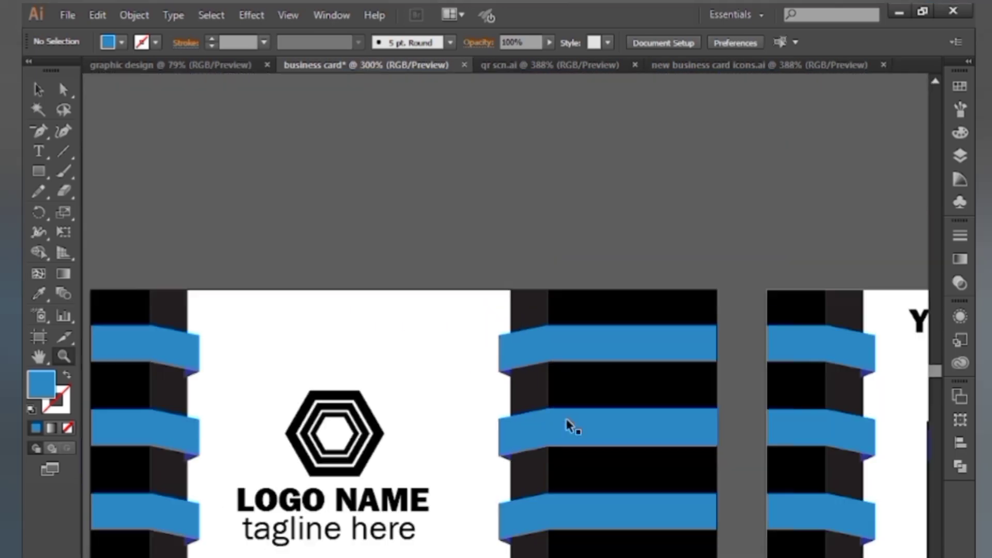
left_click_drag(595, 424, 538, 312)
key("ctrl+minus")
key("v")
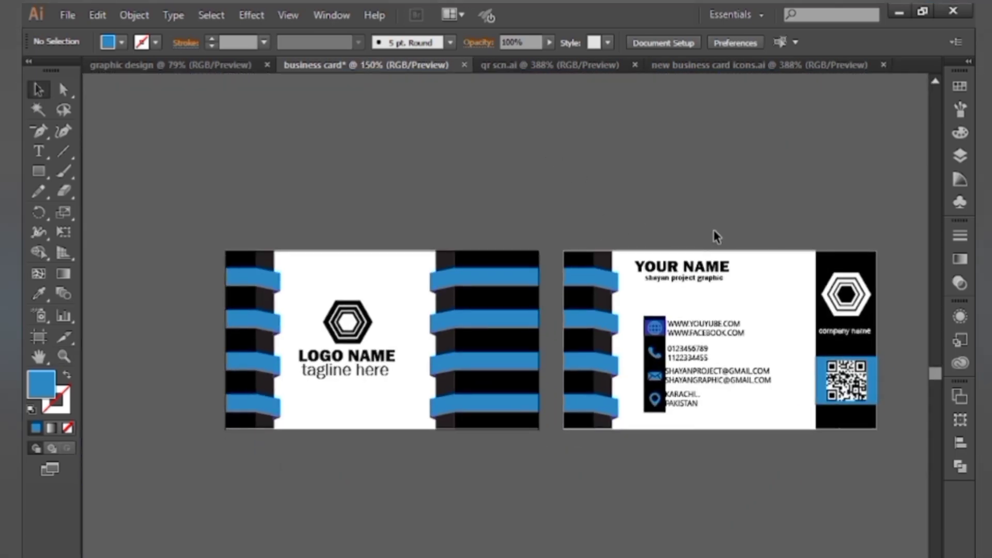
- Duplicate the dark blue rectangle behind the globe icon downward at equal spacing behind the phone, envelope and location icons
left_click_drag(715, 236, 713, 186)
key("ctrl+plus")
key("ctrl+plus")
key("ctrl+plus")
left_click_drag(661, 216, 321, 234)
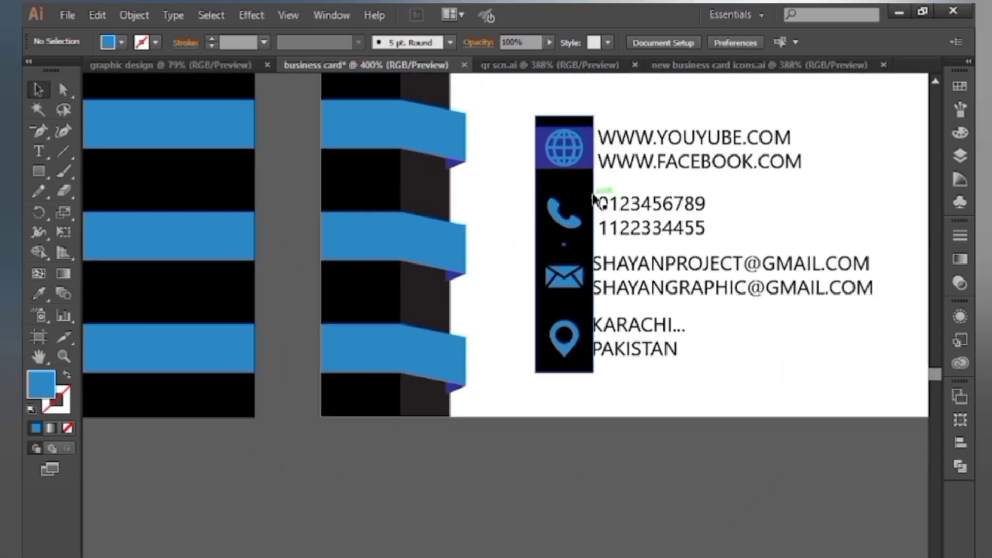
left_click_drag(592, 163, 598, 222)
key("ctrl+d")
key("ctrl+d")
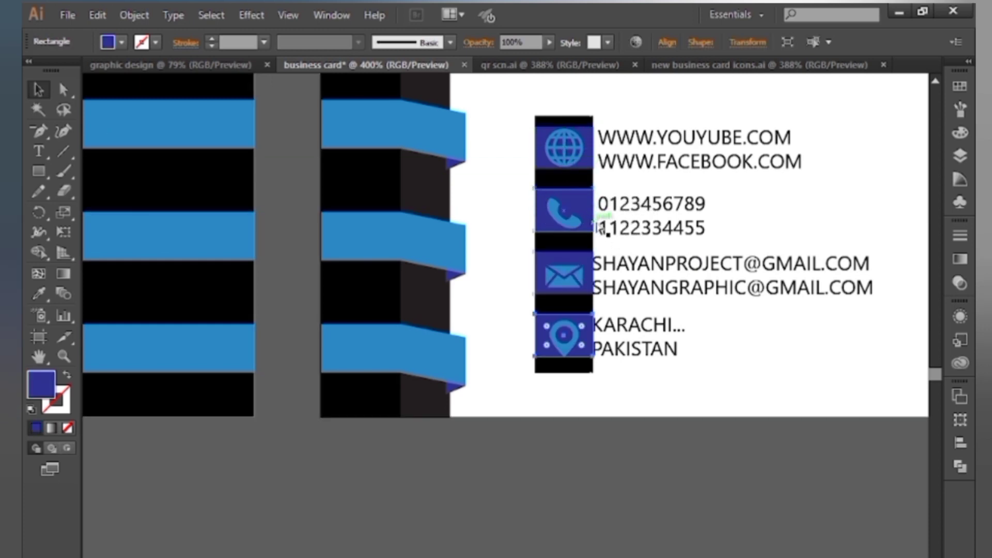
left_click(575, 421)
- Recolor the globe and phone icons white by sampling the card's white background
left_click_drag(540, 421, 618, 402)
key("ctrl+minus")
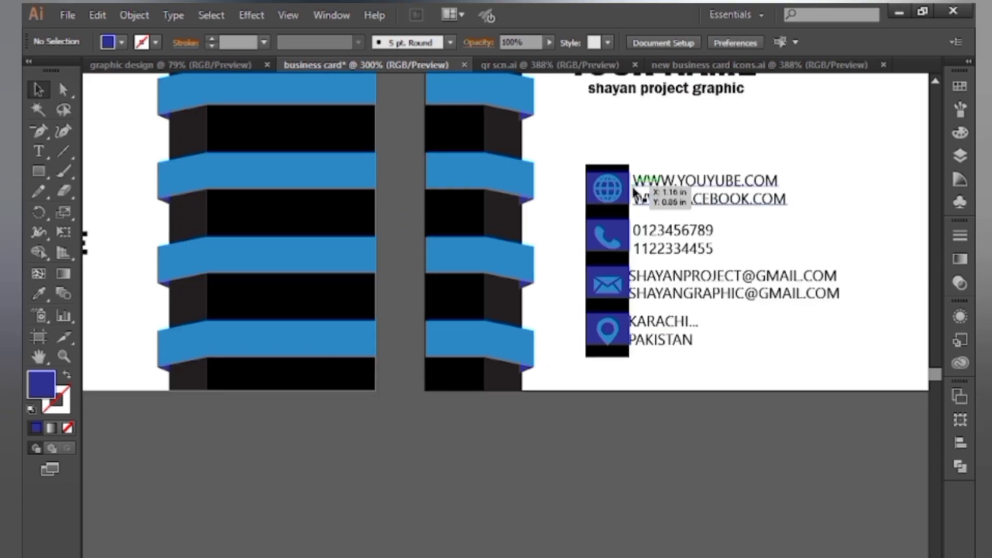
left_click(611, 190)
left_click(38, 294)
left_click(729, 350)
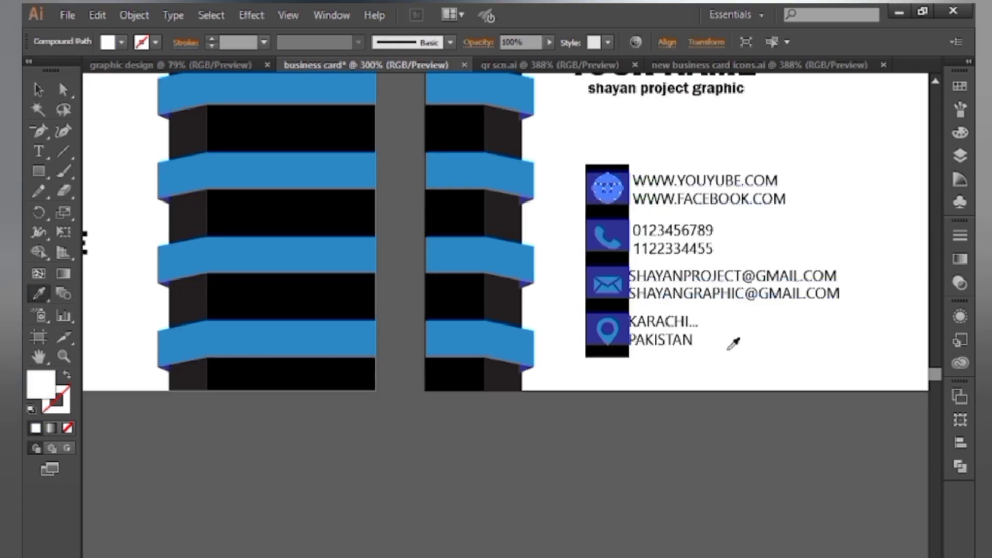
left_click(152, 182)
left_click(609, 241)
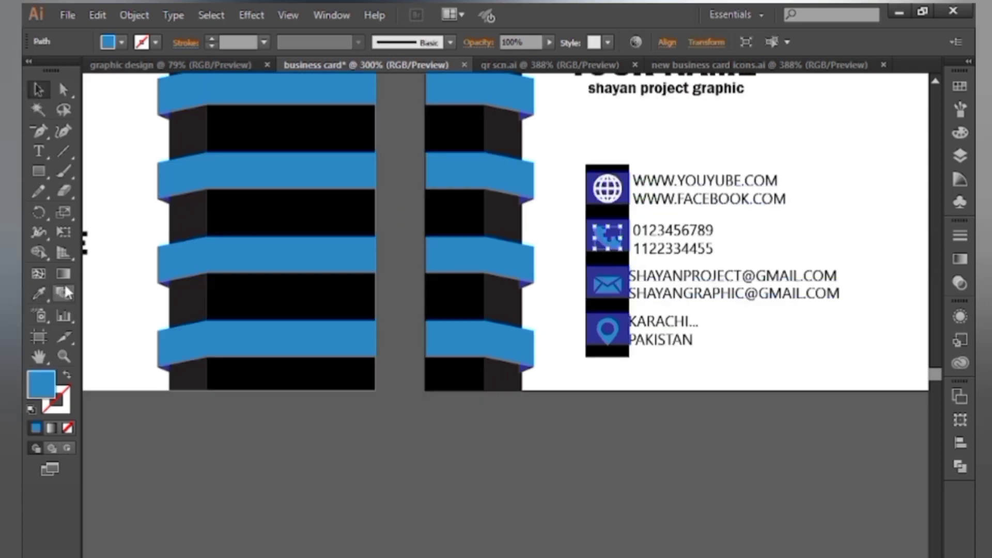
left_click(131, 269)
- Recolor the envelope and location pin icons white by sampling the card's white background
left_click(612, 288)
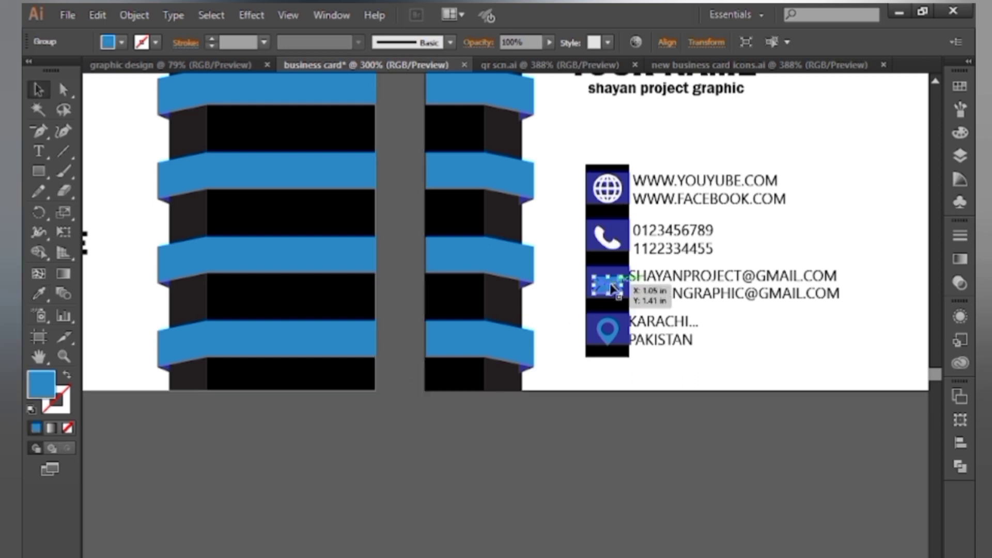
left_click(770, 333)
key("v")
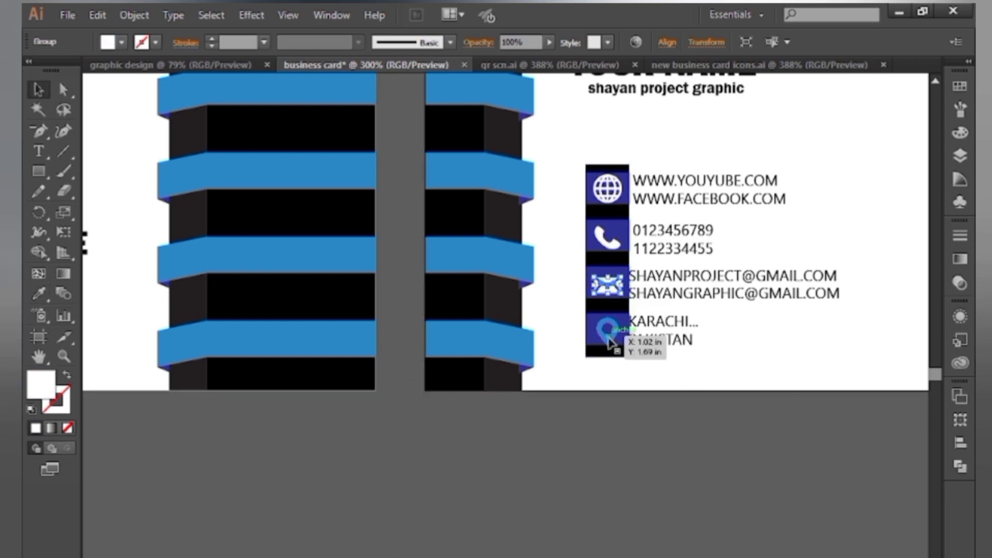
left_click(609, 337)
key("i")
left_click(552, 368)
left_click(307, 549)
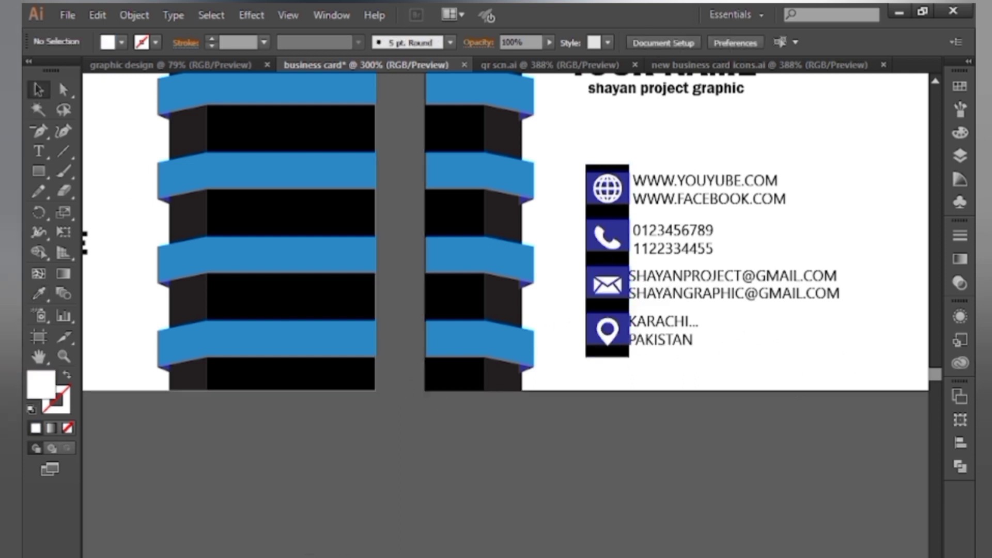
key("ctrl+minus")
key("ctrl+minus")
left_click_drag(393, 541, 446, 546)
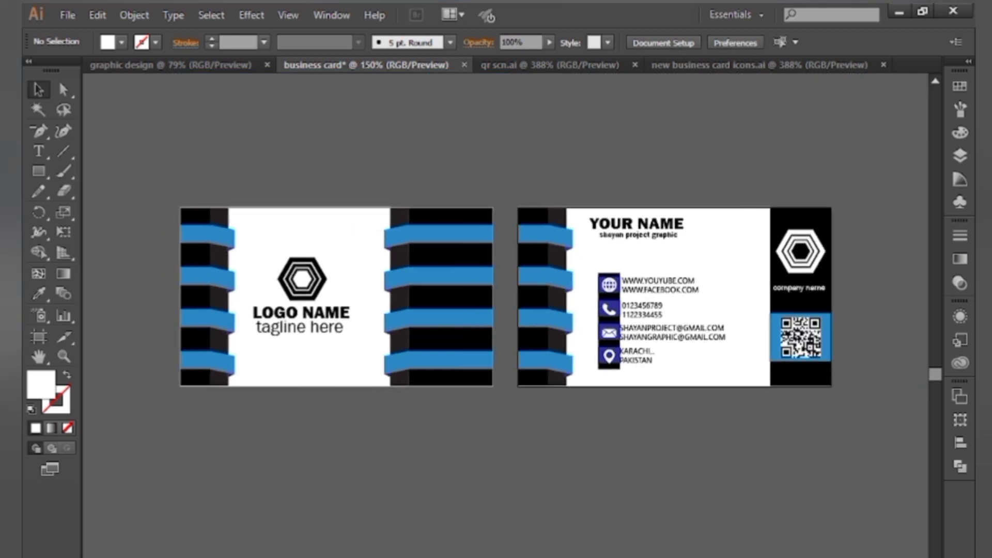